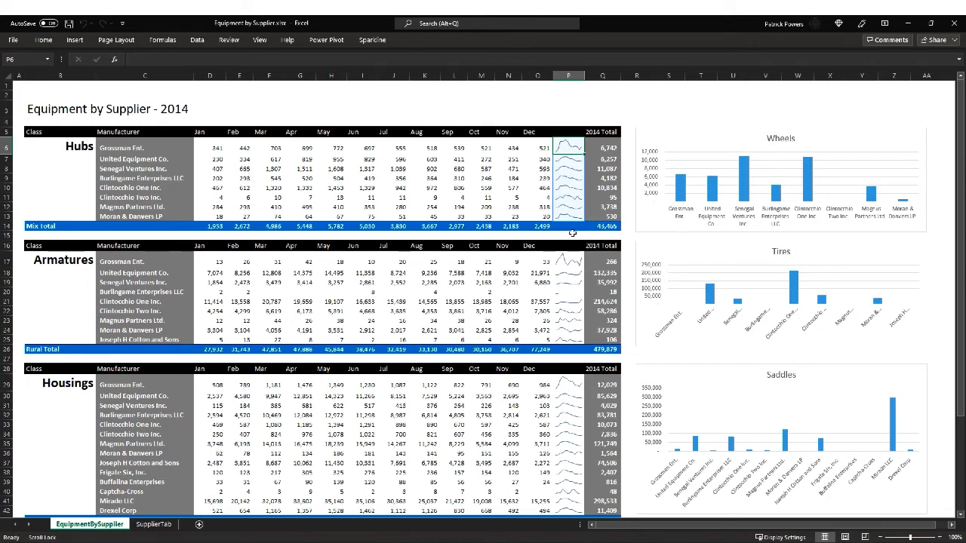
Switch to Power BI Desktop and connect to the Excel workbook Equipment by Supplier.xlsx
click(906, 25)
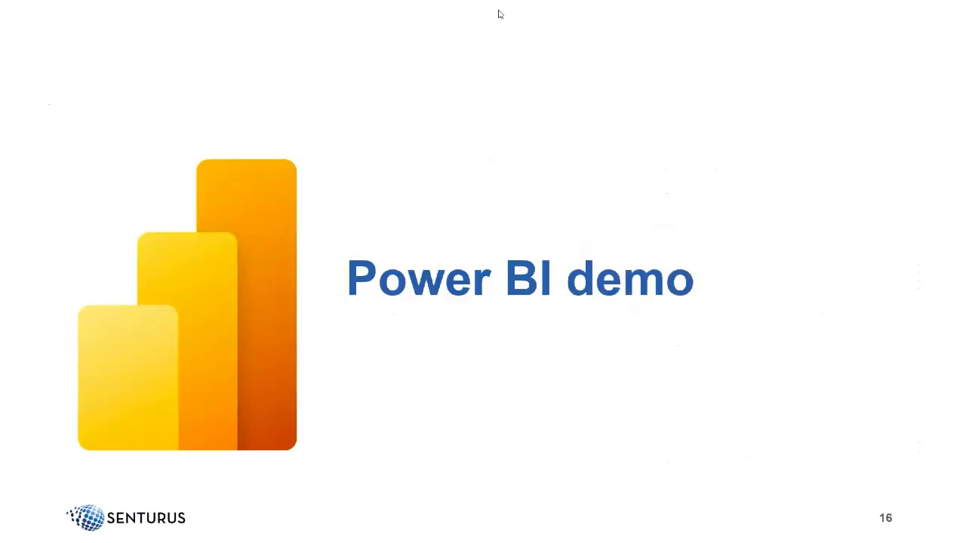
key(super)
click(400, 8)
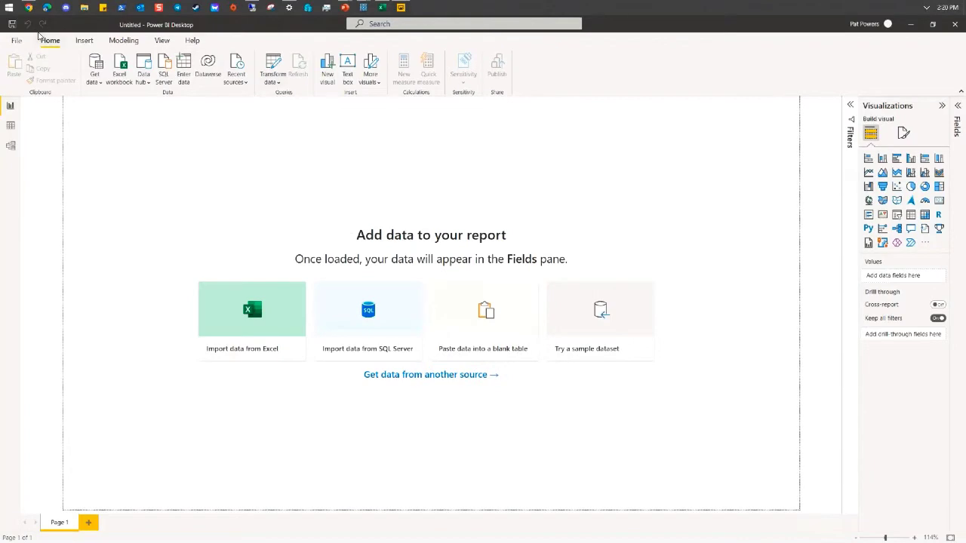
click(95, 80)
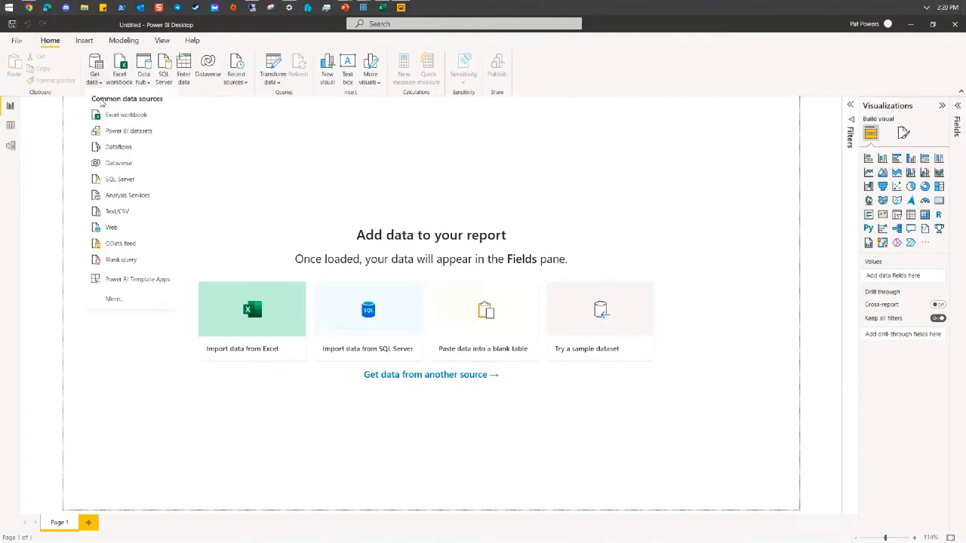
click(140, 116)
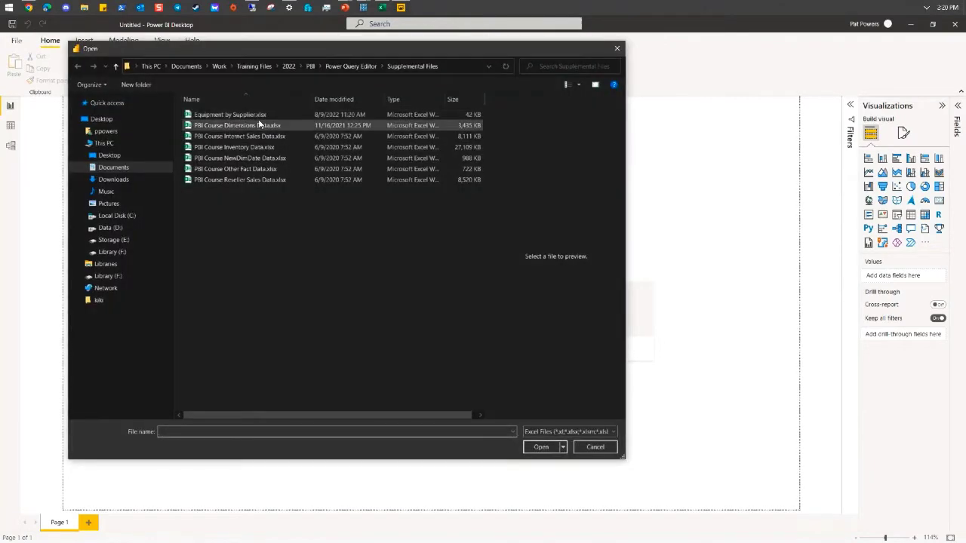
double_click(256, 112)
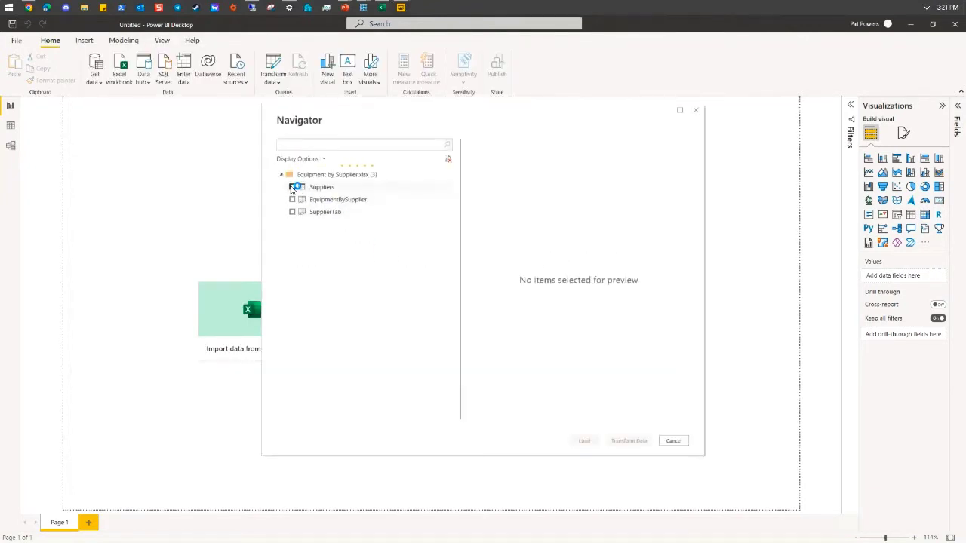
Open only the EquipmentBySupplier sheet in the Power Query Editor for transformation and refresh its data preview
click(292, 187)
click(292, 199)
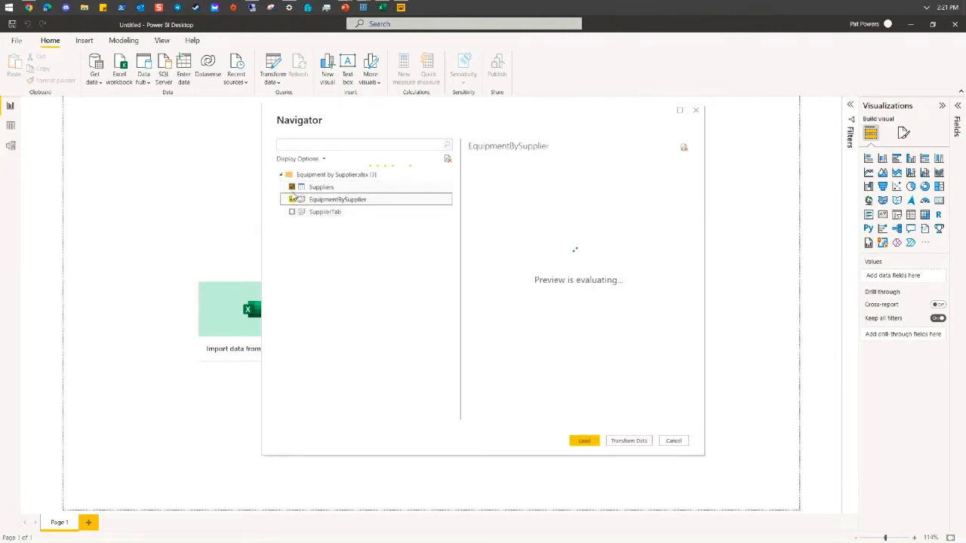
click(292, 187)
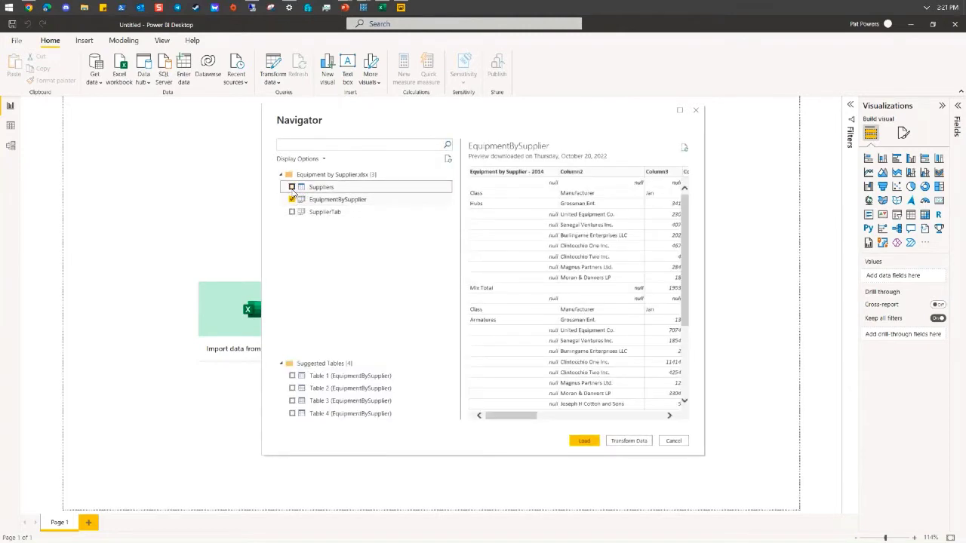
click(630, 440)
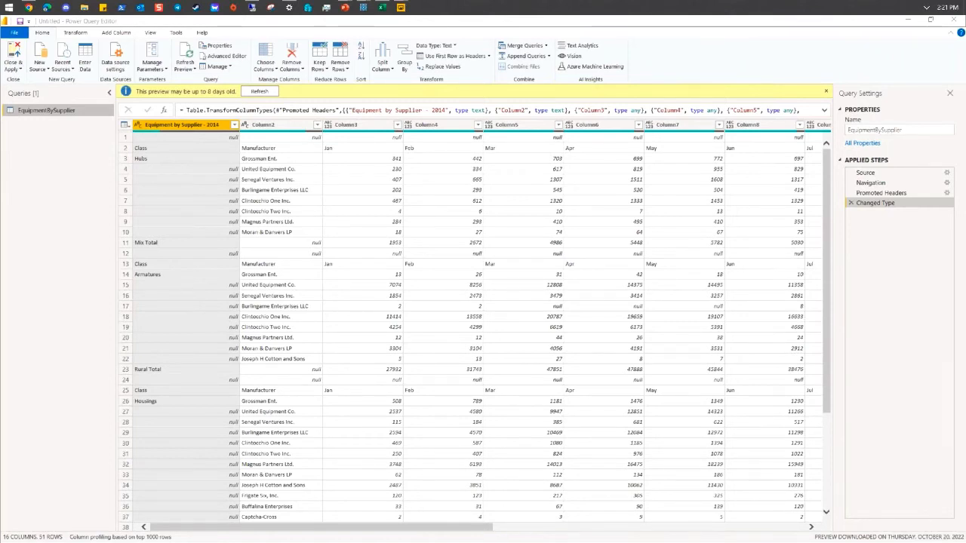
click(258, 93)
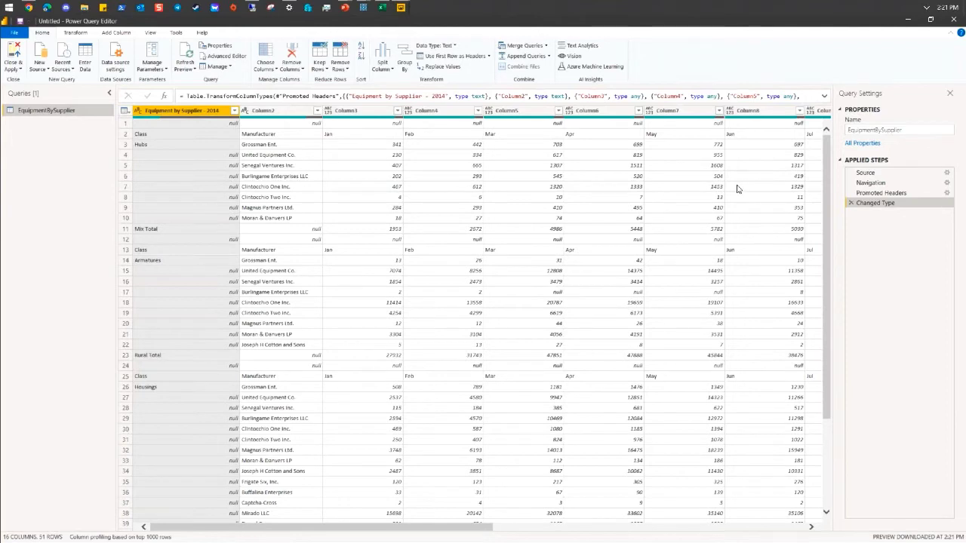
Delete the Changed Type and Promoted Headers steps from the query and remove the top 2 rows of the table
click(851, 204)
click(851, 193)
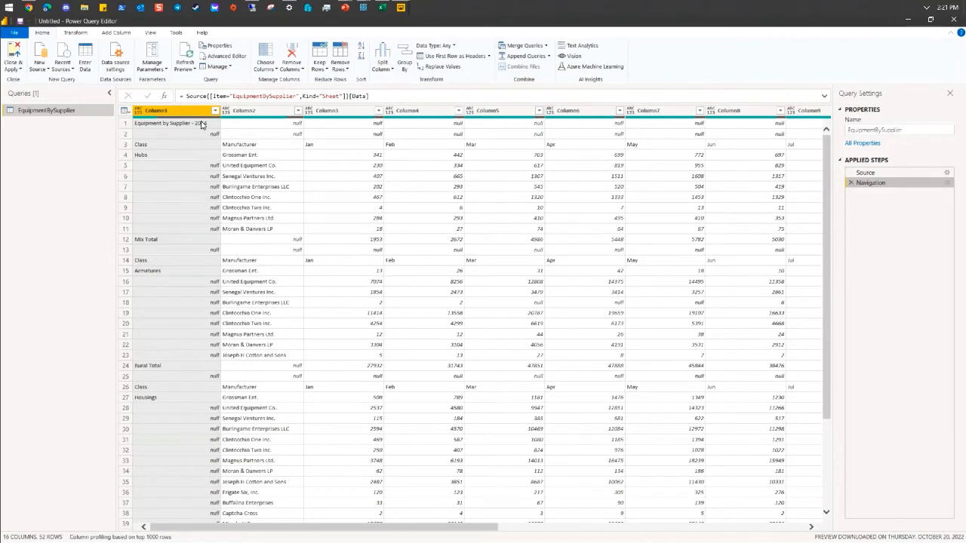
click(126, 146)
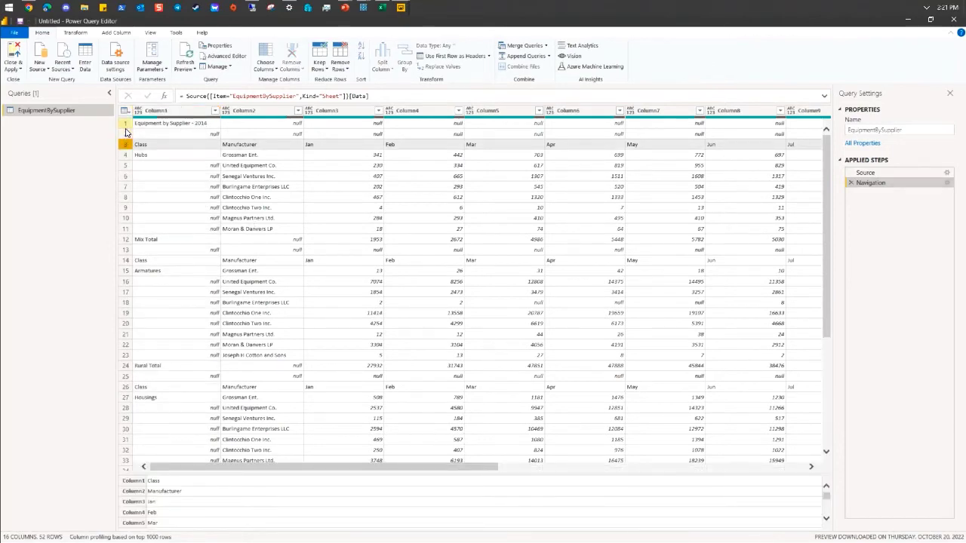
click(125, 123)
click(341, 68)
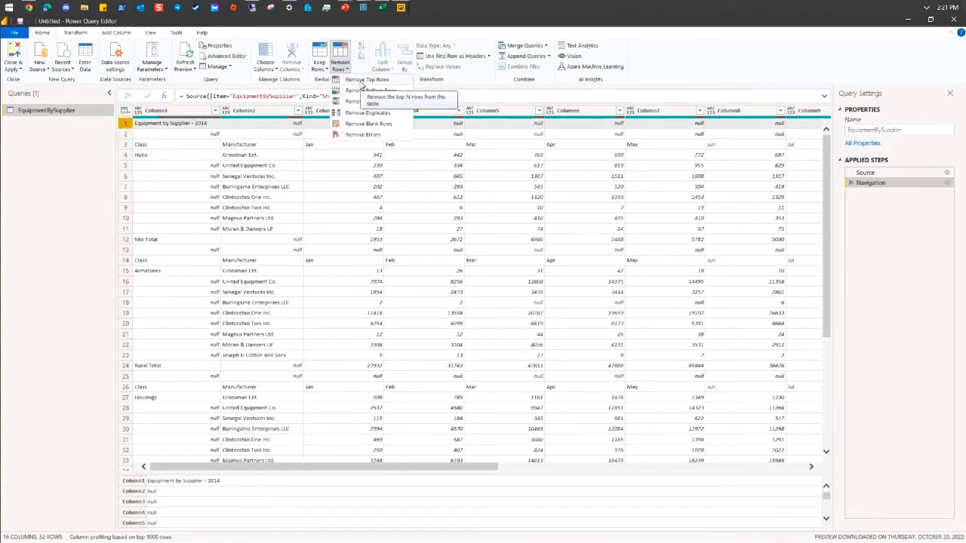
click(366, 80)
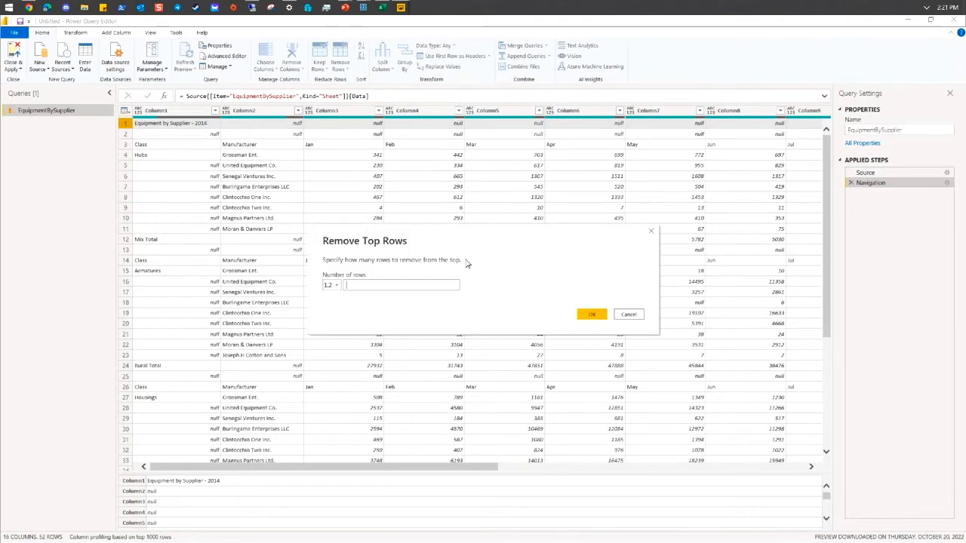
click(591, 314)
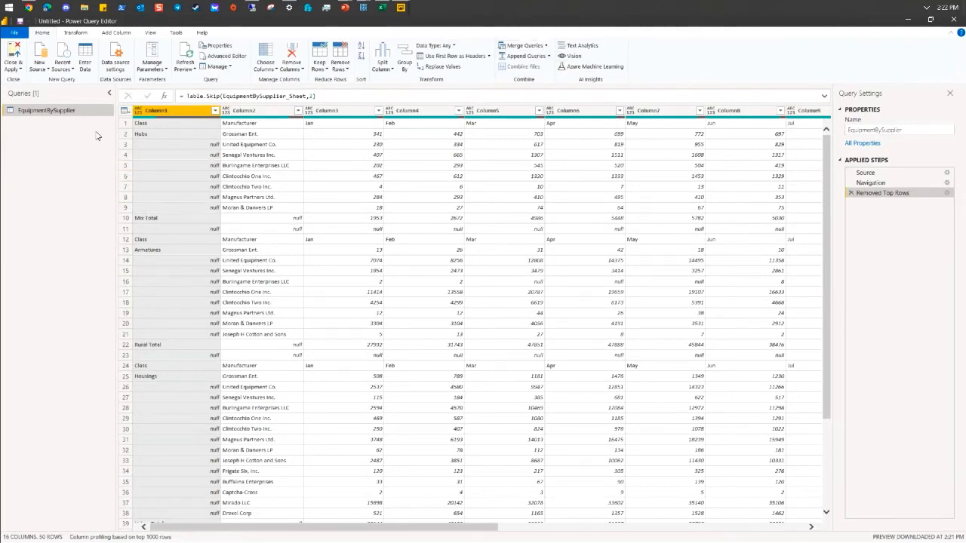
Remove the blank rows from the table and compare the result with the Removed Top Rows and Navigation steps
click(340, 69)
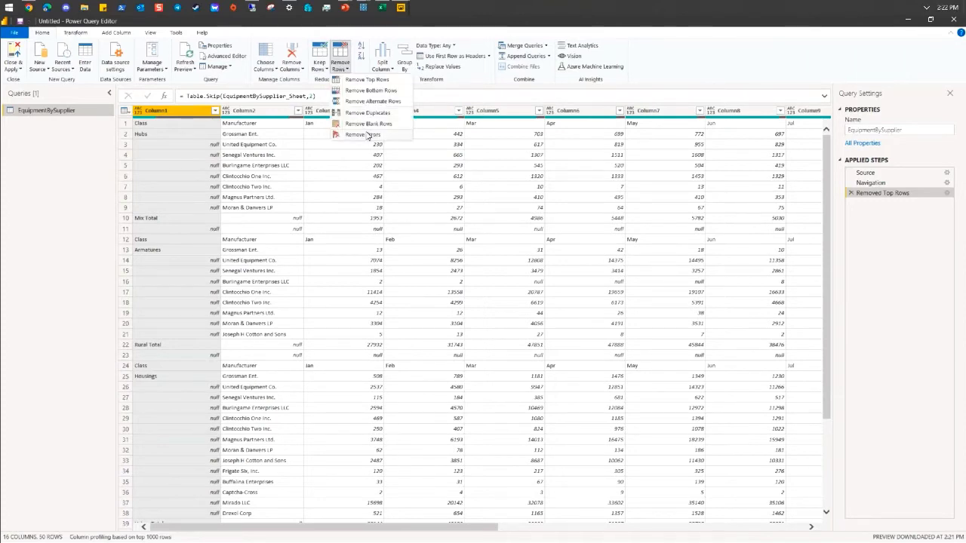
click(369, 124)
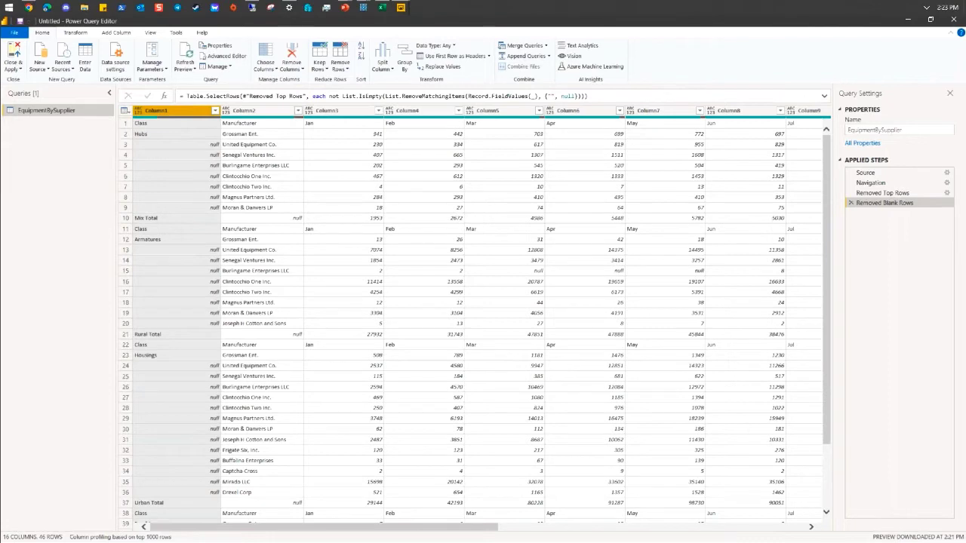
click(880, 193)
click(875, 183)
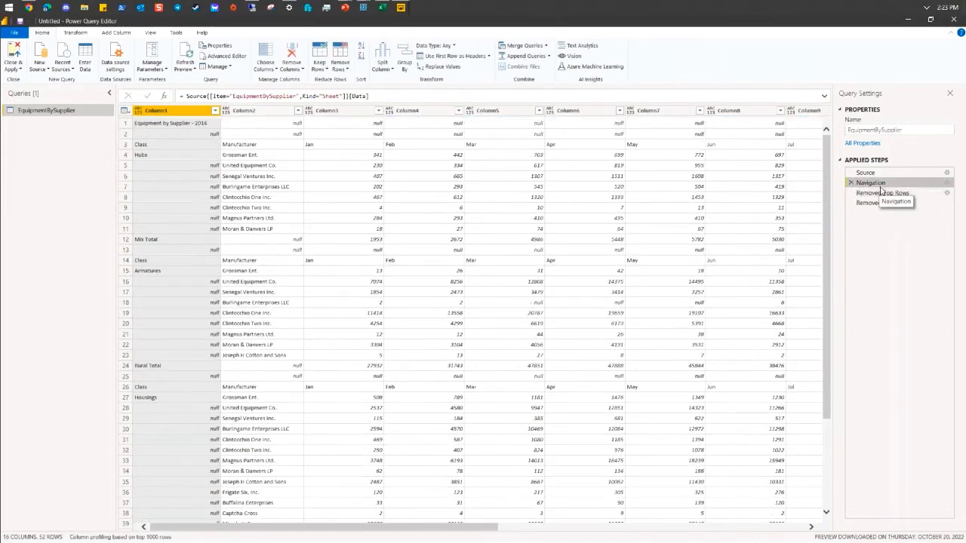
click(883, 204)
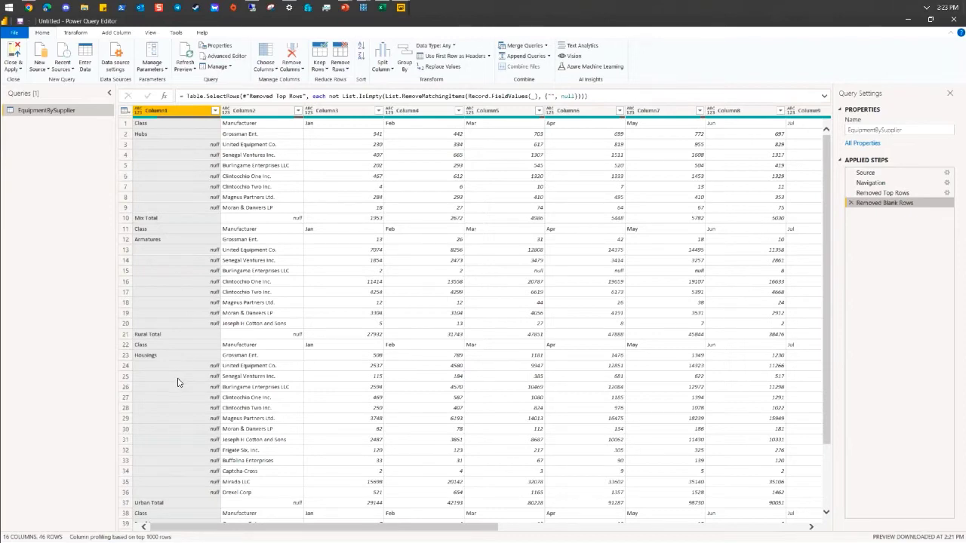
Fill the class names in Column1 down over the null cells and use the first row as headers
click(72, 33)
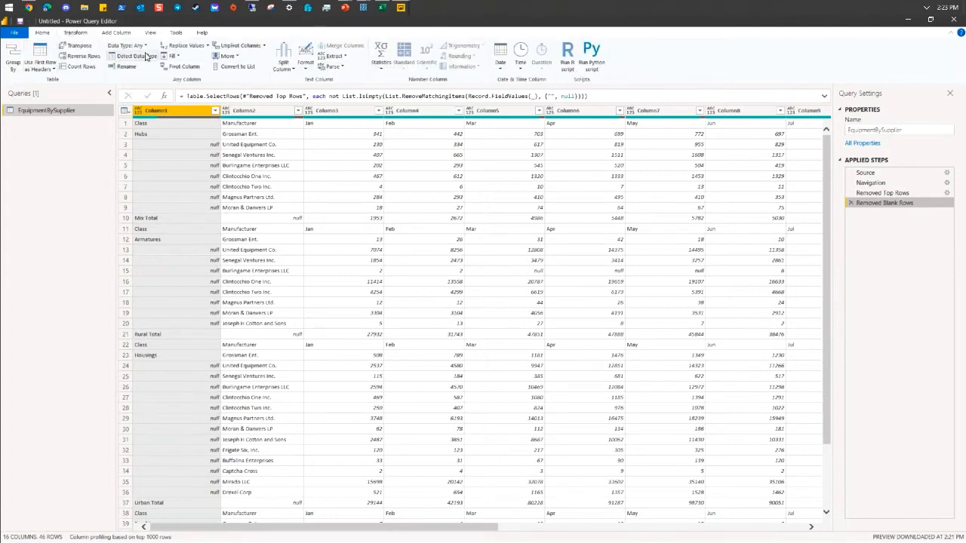
click(172, 56)
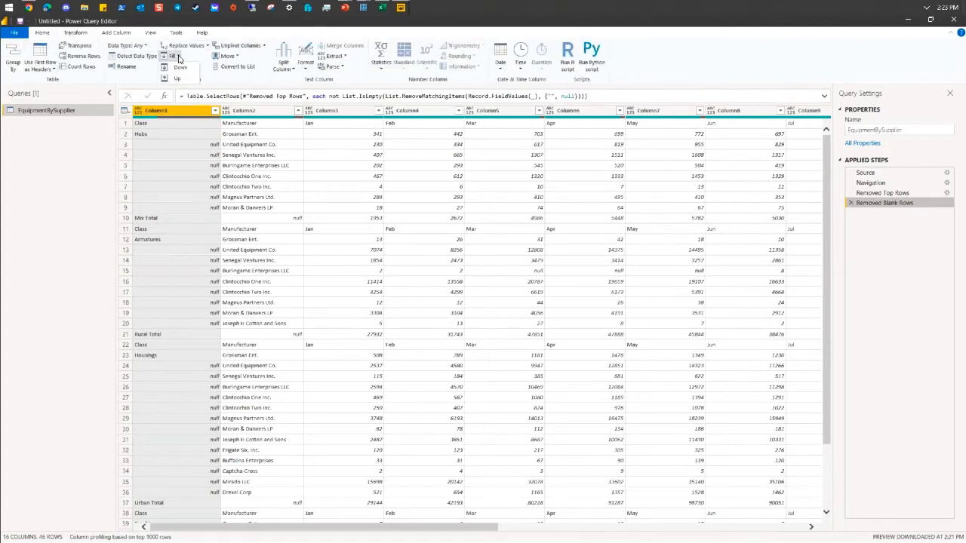
click(180, 68)
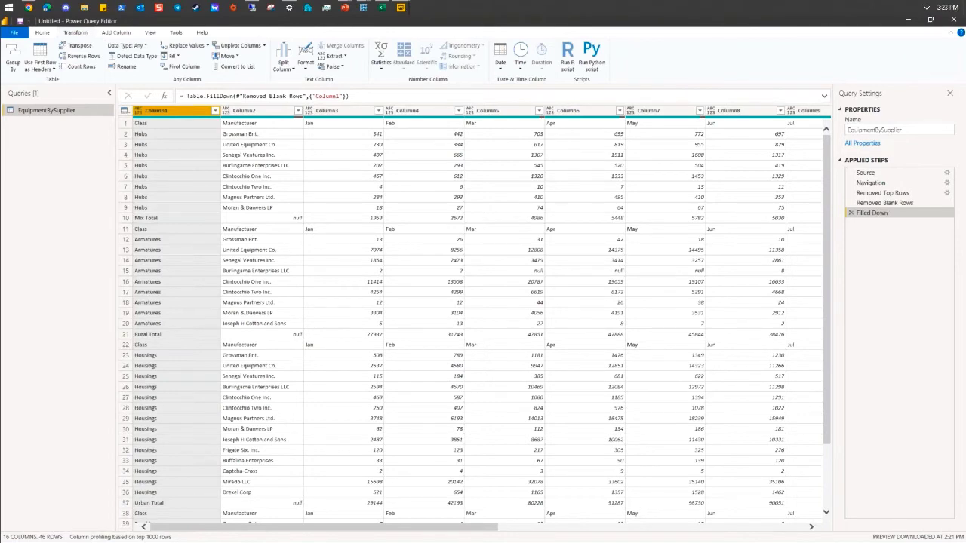
click(41, 69)
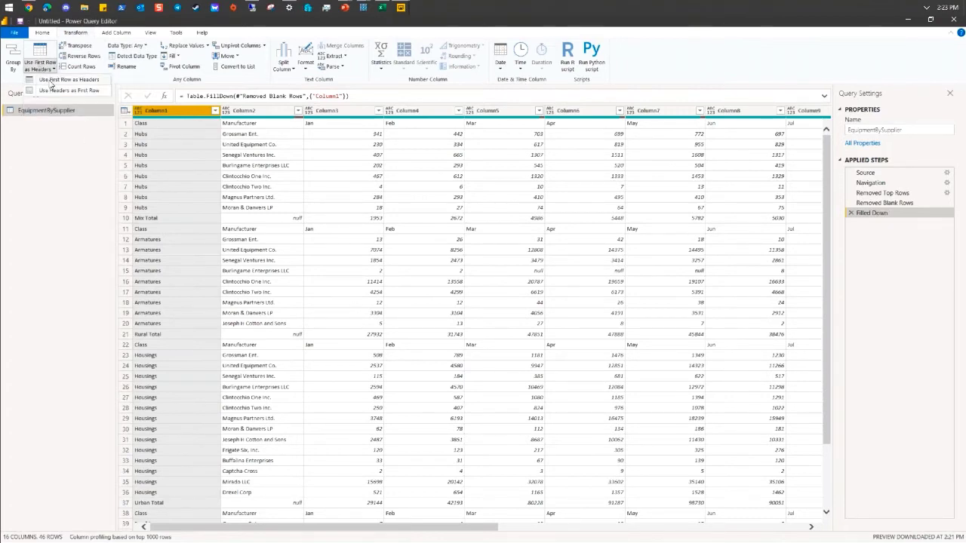
click(54, 80)
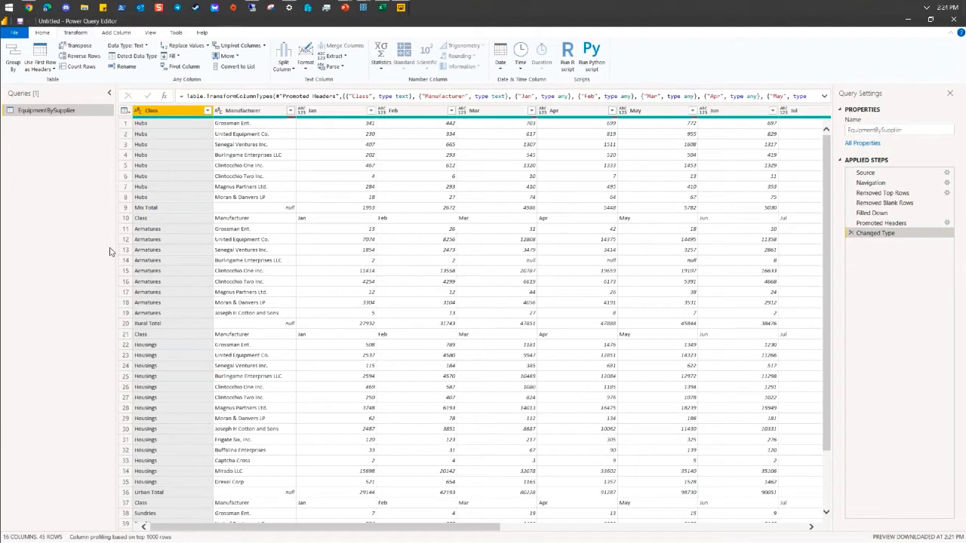
Filter out the repeated header rows by keeping only rows whose Class does not contain "Class"
click(173, 219)
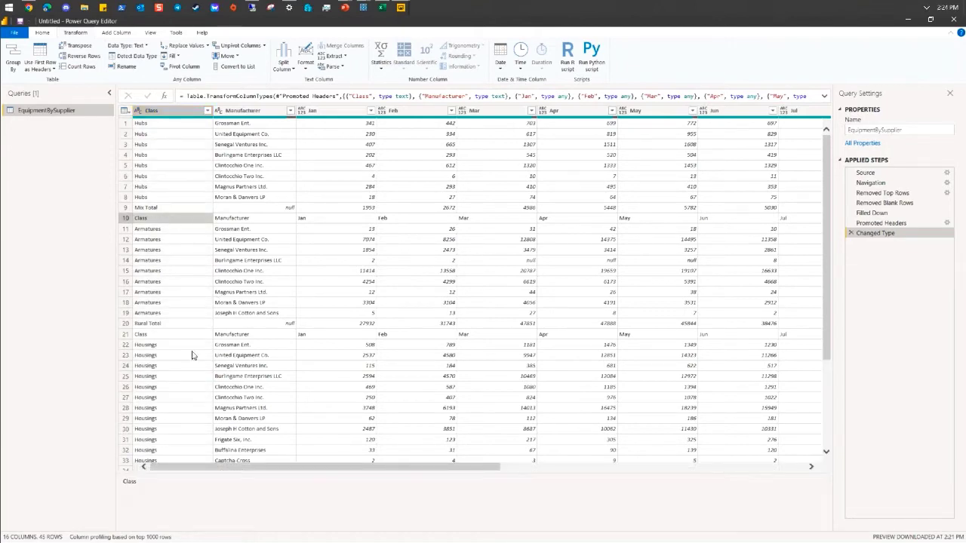
click(191, 337)
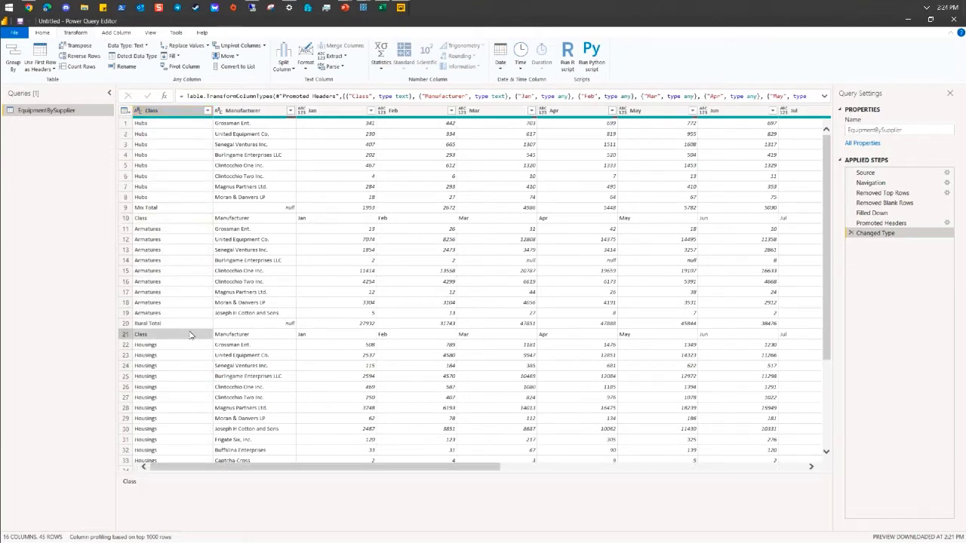
click(184, 221)
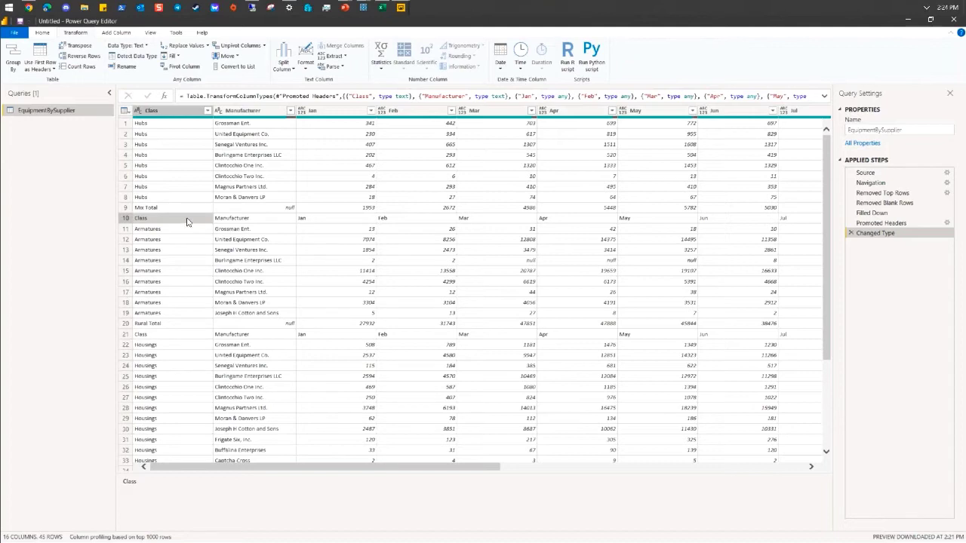
right_click(187, 221)
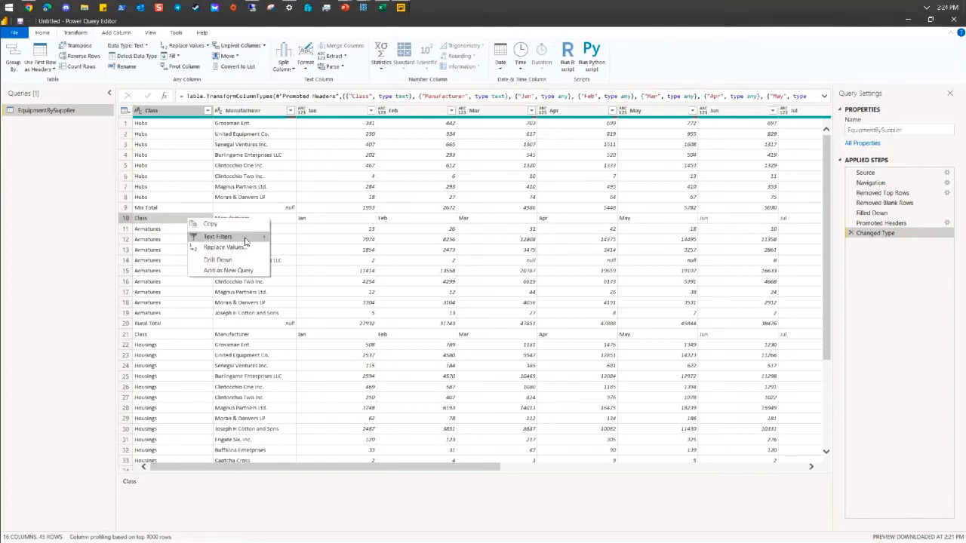
mouse_move(248, 243)
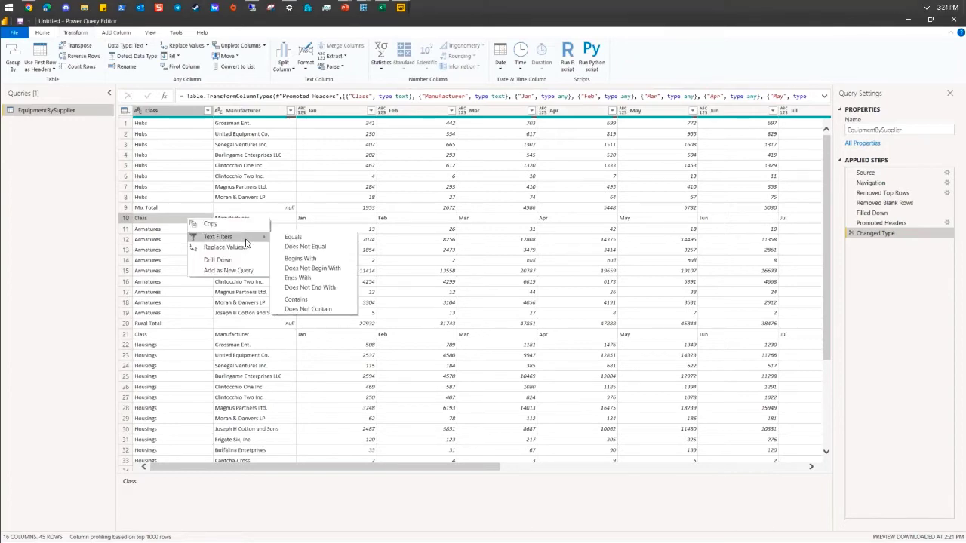
click(308, 309)
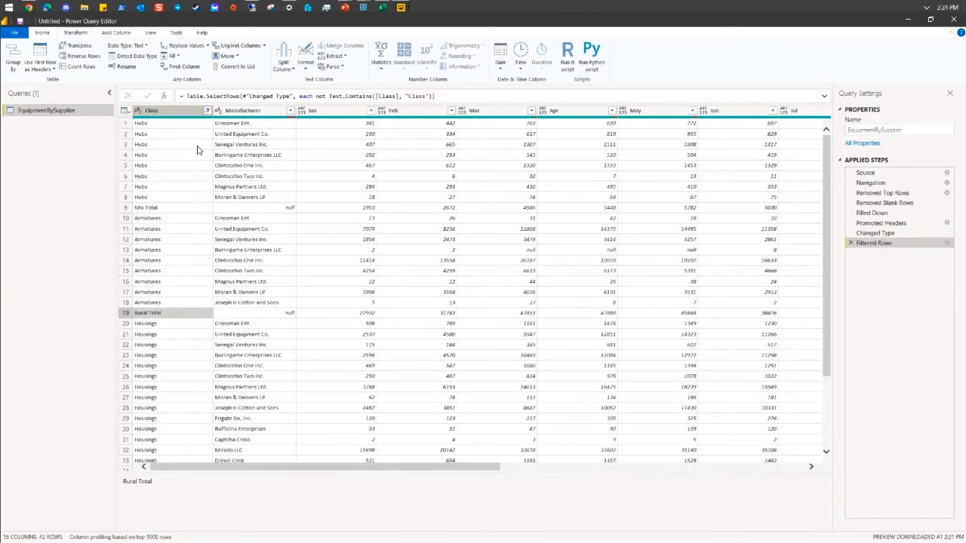
Filter the Class column to rows that do not contain "Total" and compare the result with the Navigation step
click(207, 112)
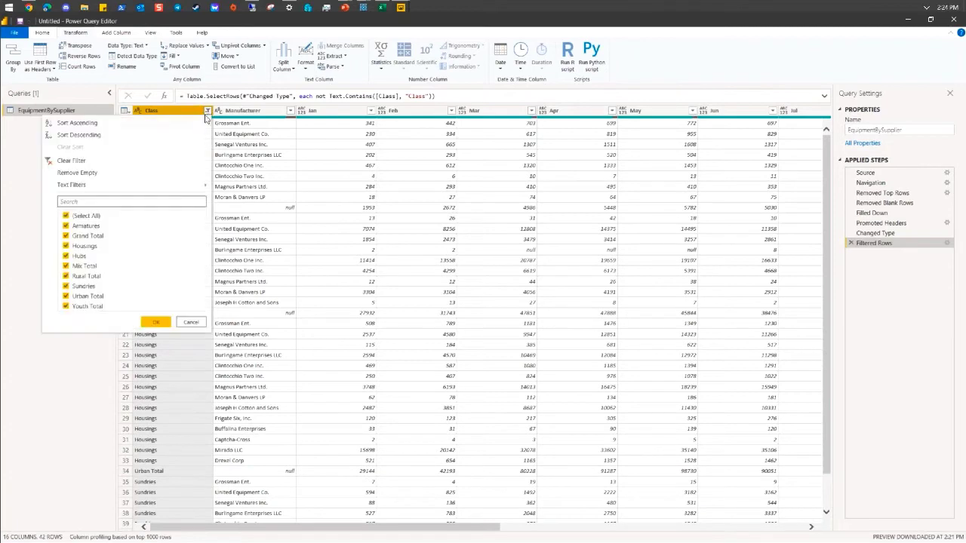
mouse_move(148, 189)
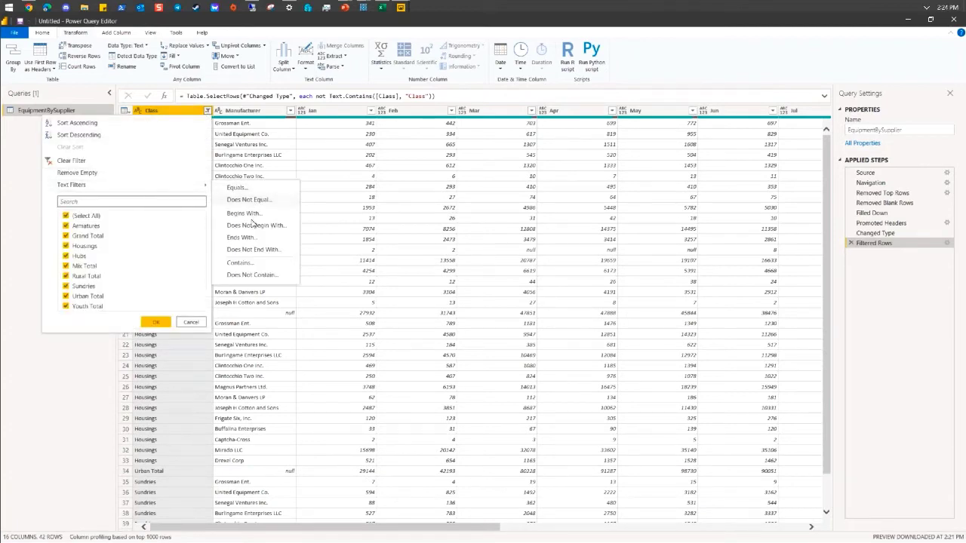
click(257, 275)
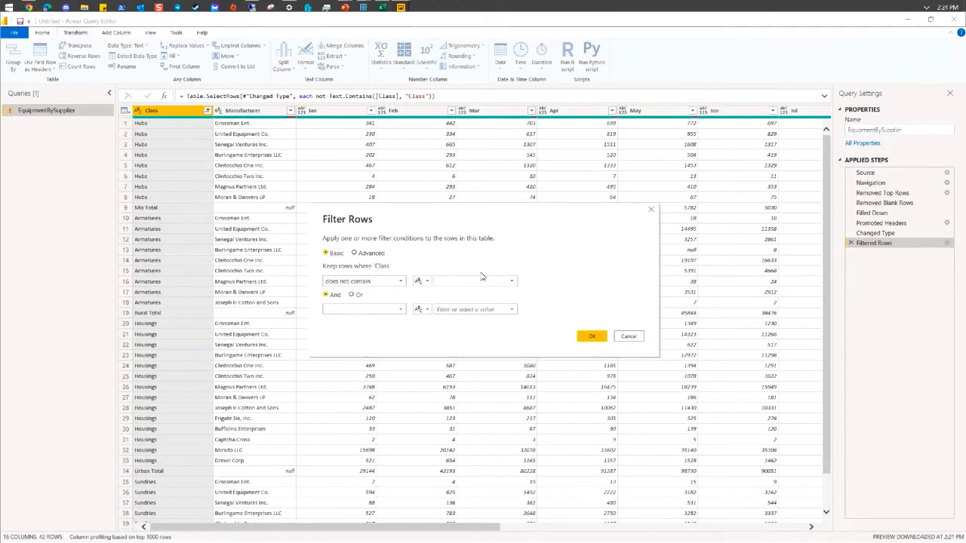
text(Total)
click(593, 338)
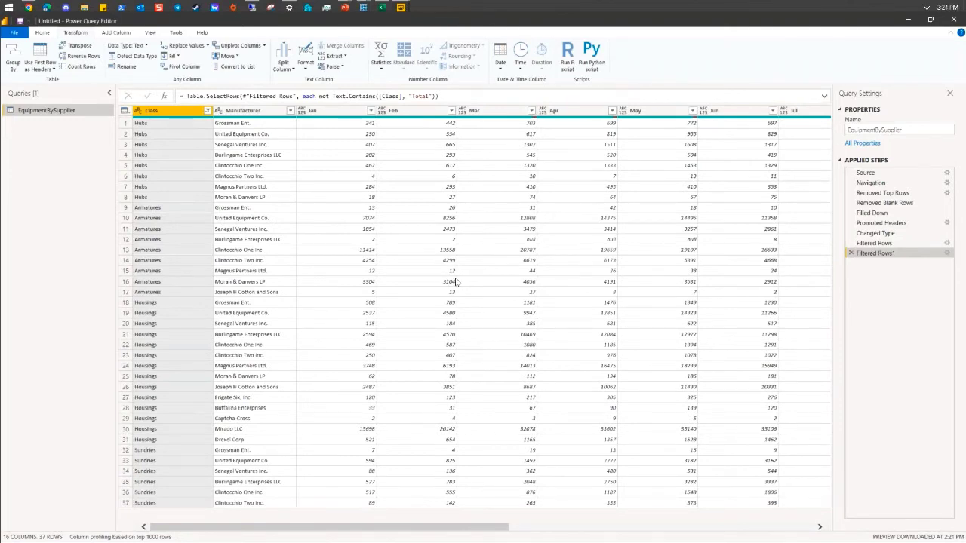
click(875, 184)
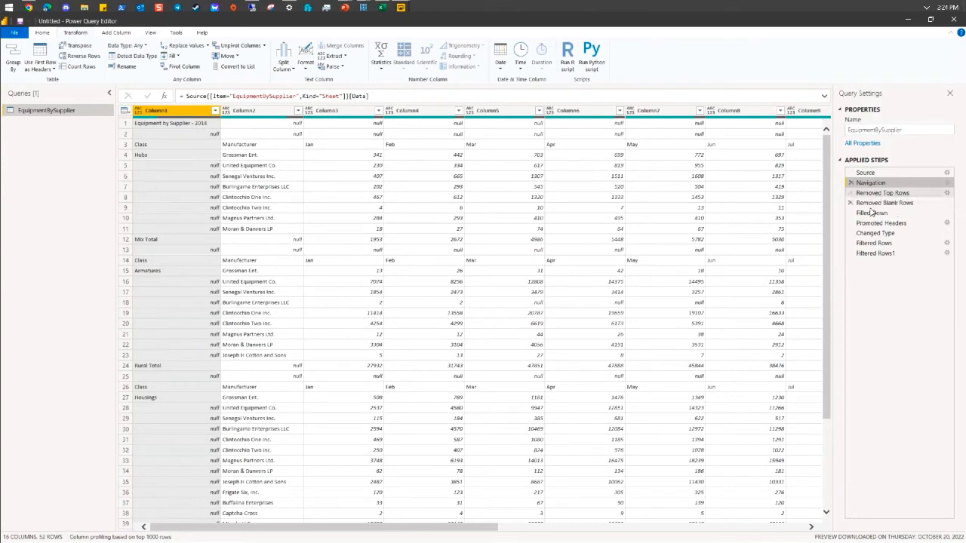
click(867, 254)
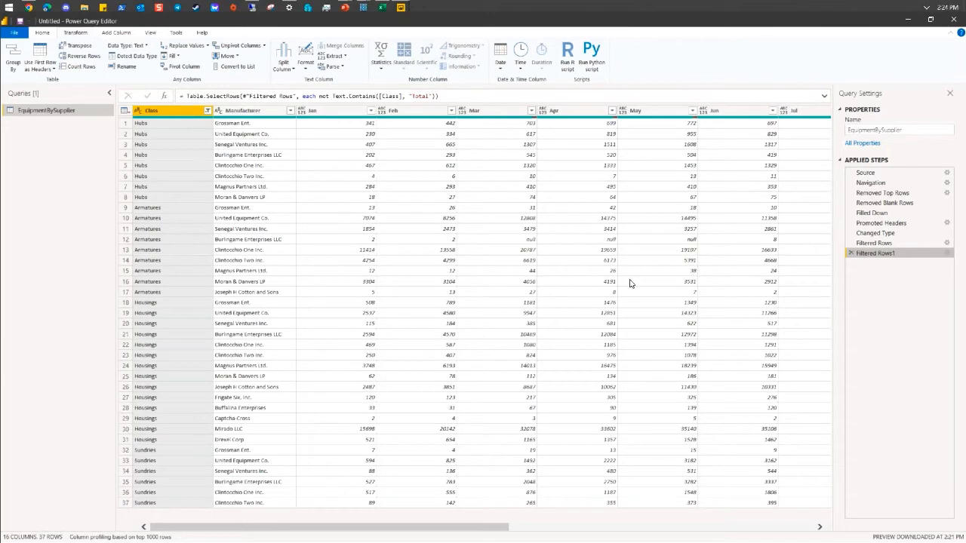
Remove the Column15 and 2014 Total columns from the table
drag(464, 533, 808, 539)
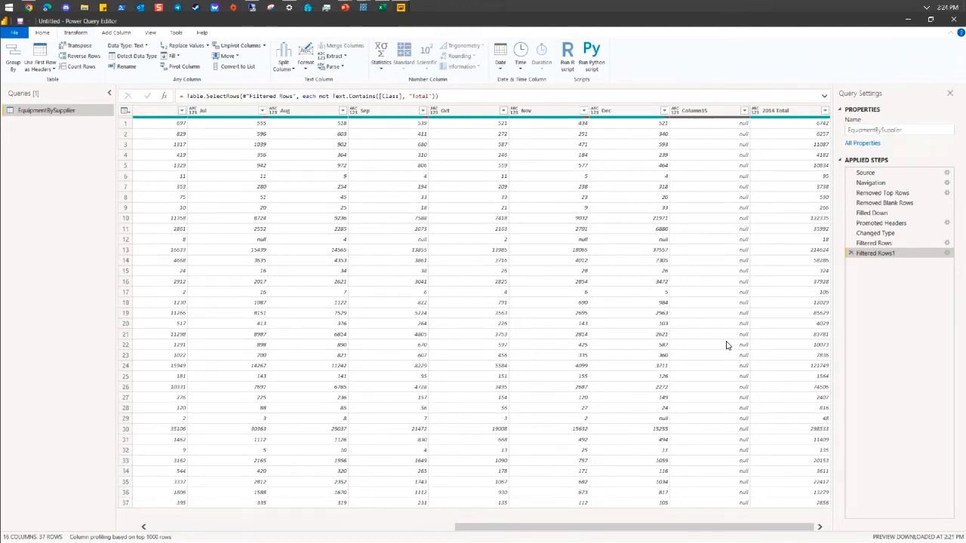
click(707, 113)
ctrl+click(777, 112)
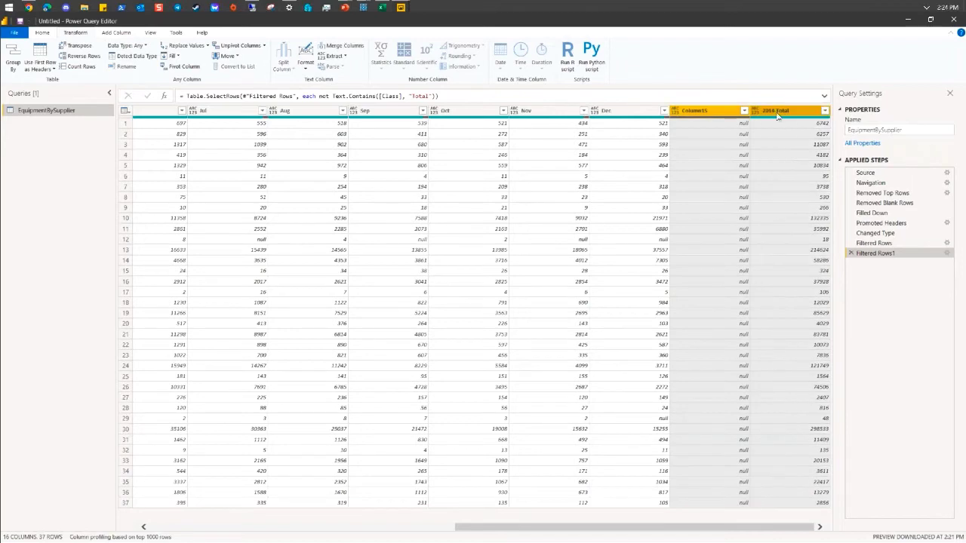
right_click(777, 113)
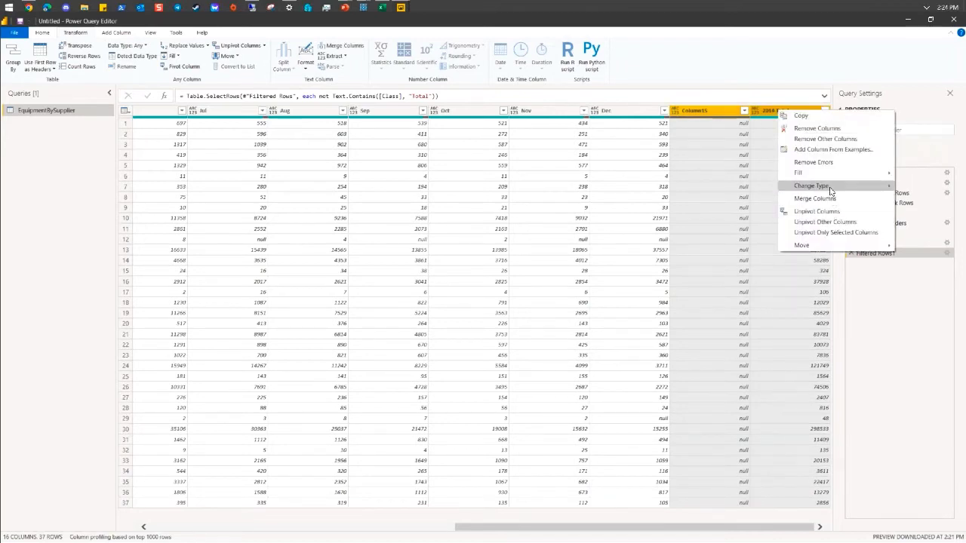
click(818, 129)
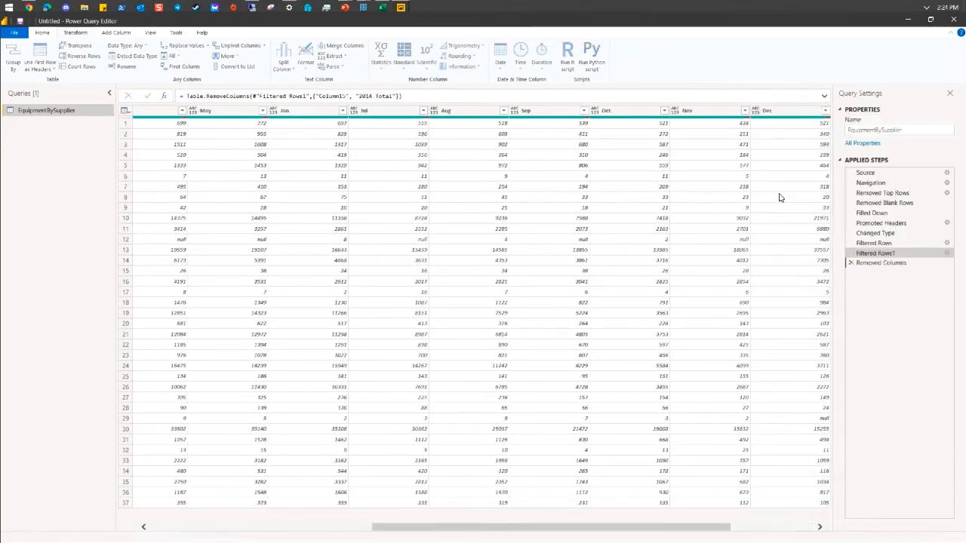
Unpivot the twelve month columns from Jan to Dec into attribute and value rows
drag(699, 531, 406, 532)
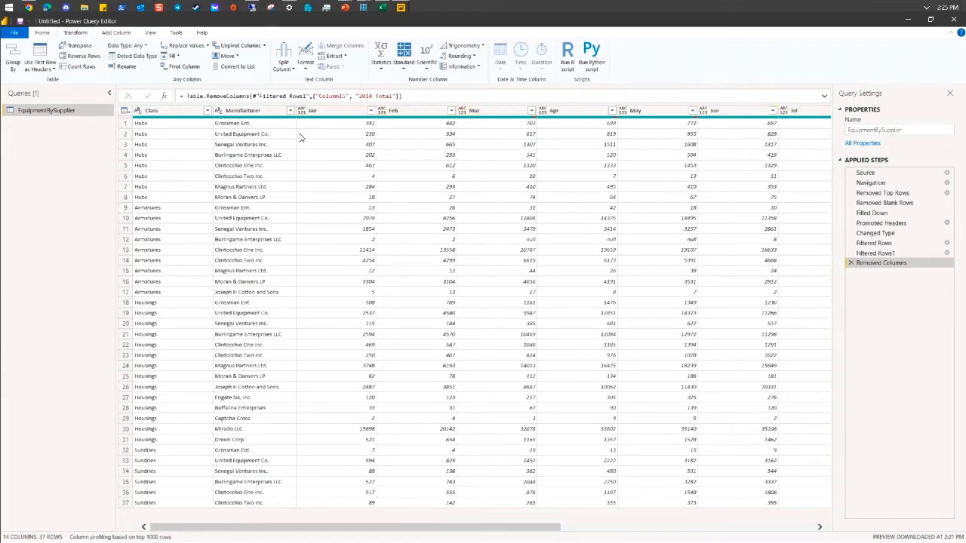
drag(501, 527, 705, 528)
click(317, 111)
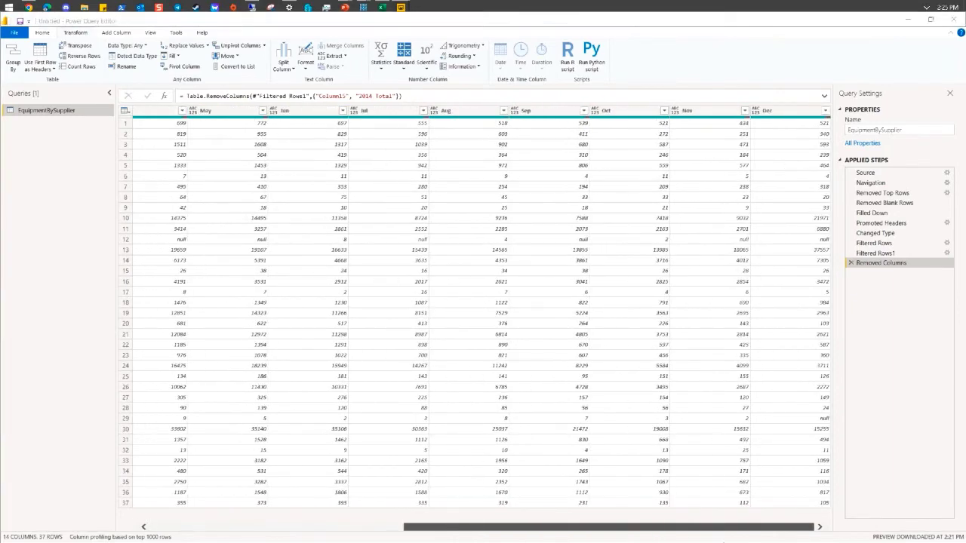
ctrl+click(779, 113)
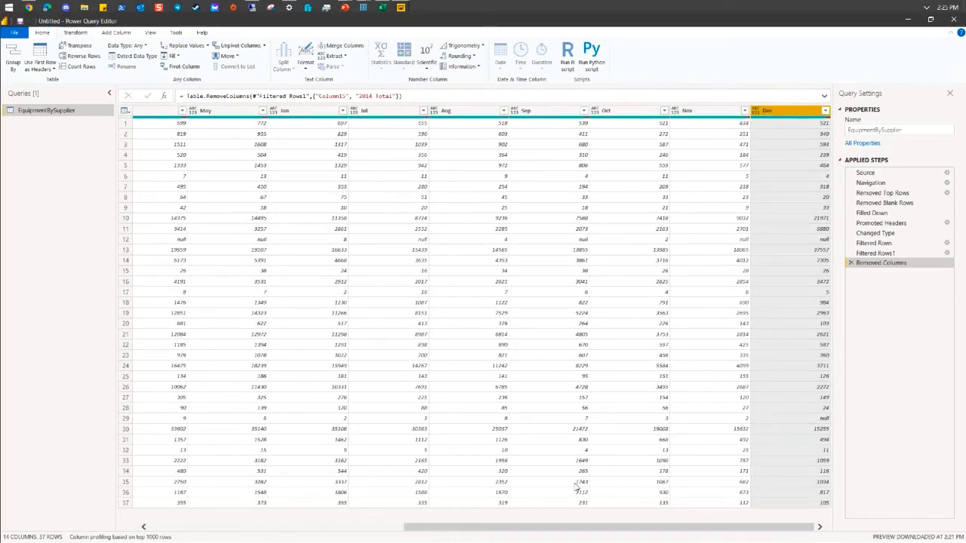
drag(599, 533, 357, 531)
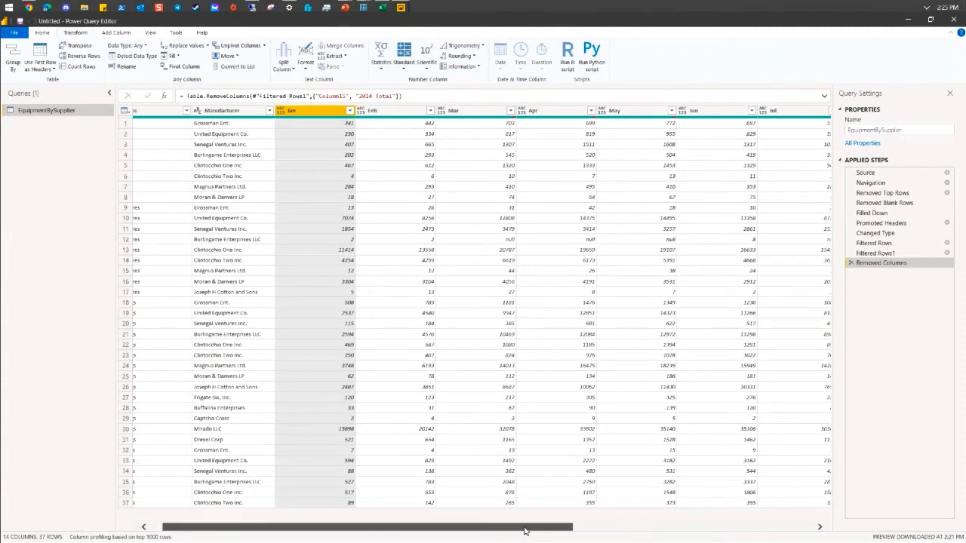
drag(526, 531, 767, 530)
shift+click(770, 112)
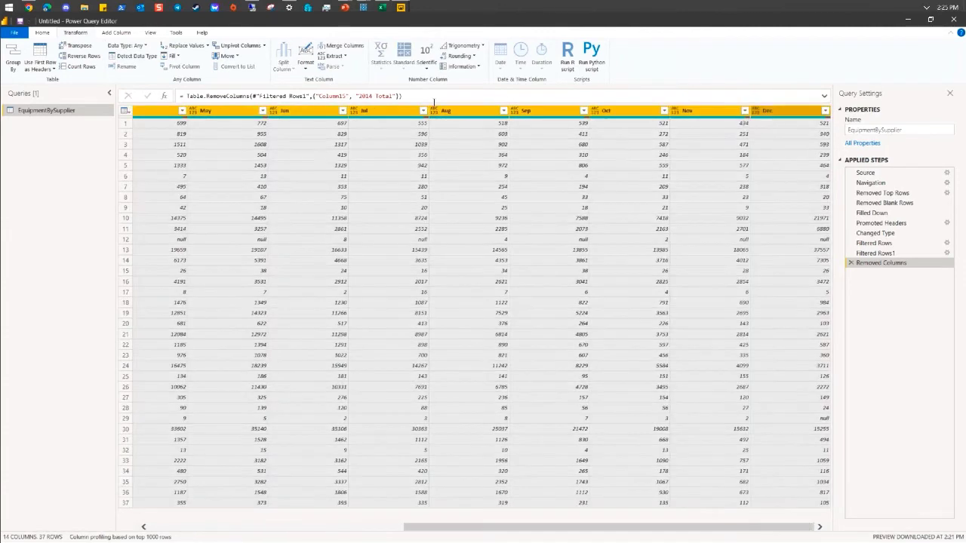
right_click(388, 112)
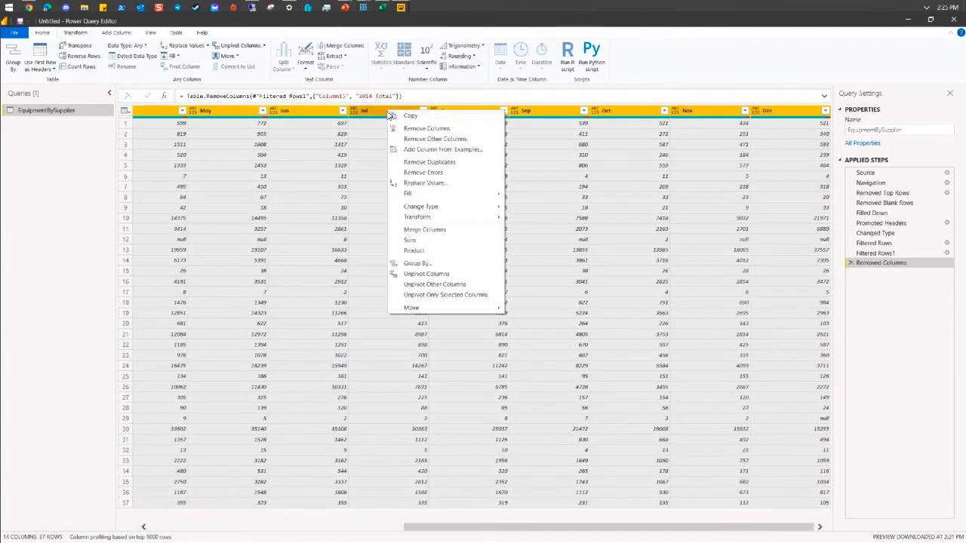
click(426, 274)
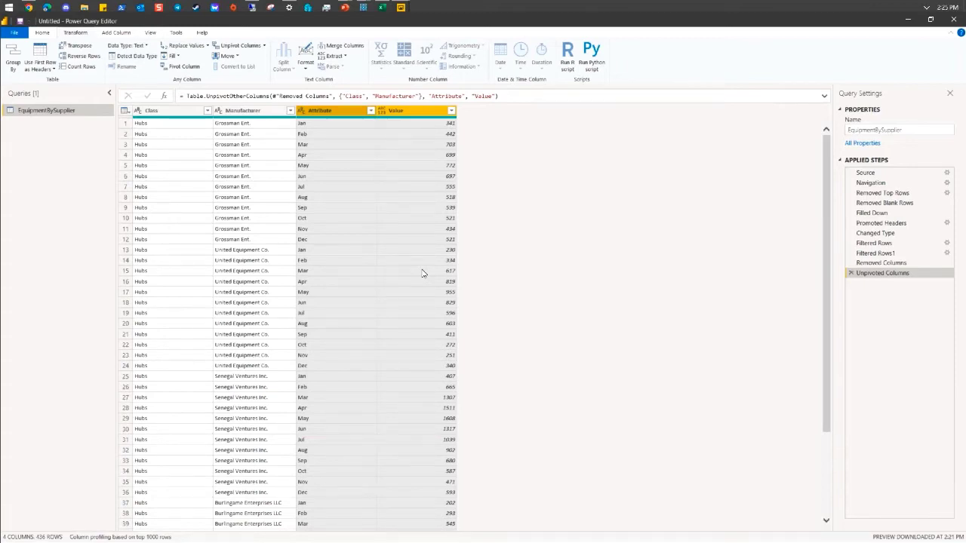
Rename the Attribute column as Month and the Value column as Qty
double_click(326, 111)
text(Mon)
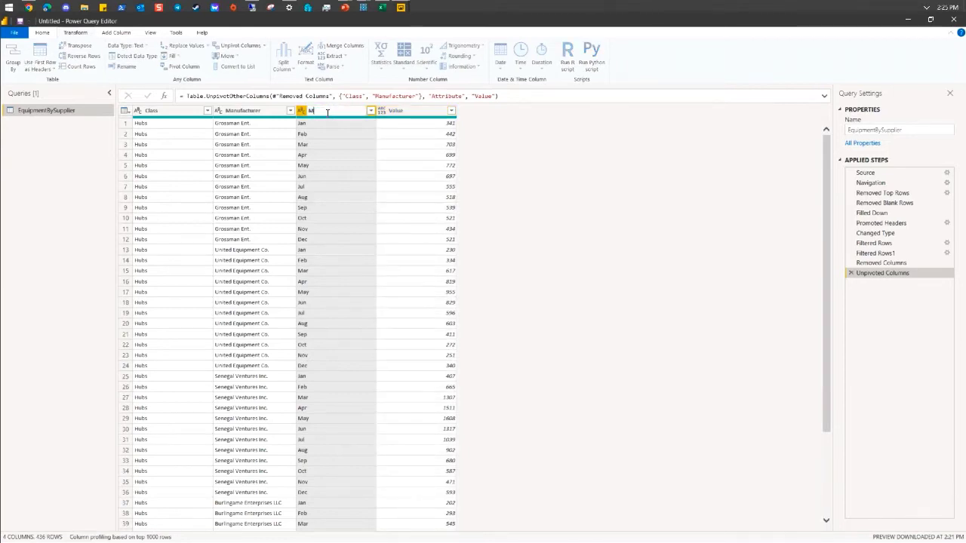
text(th)
key(Return)
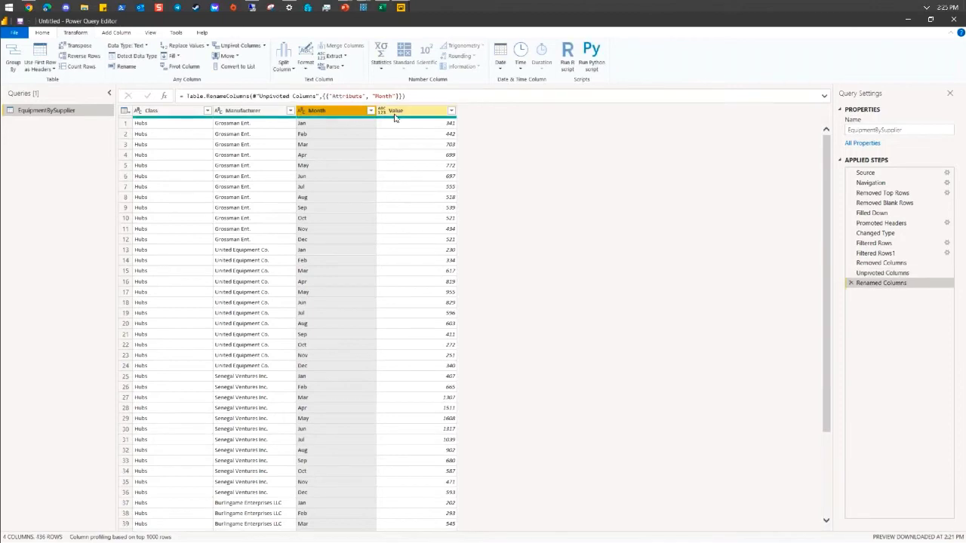
double_click(395, 114)
text(Qty)
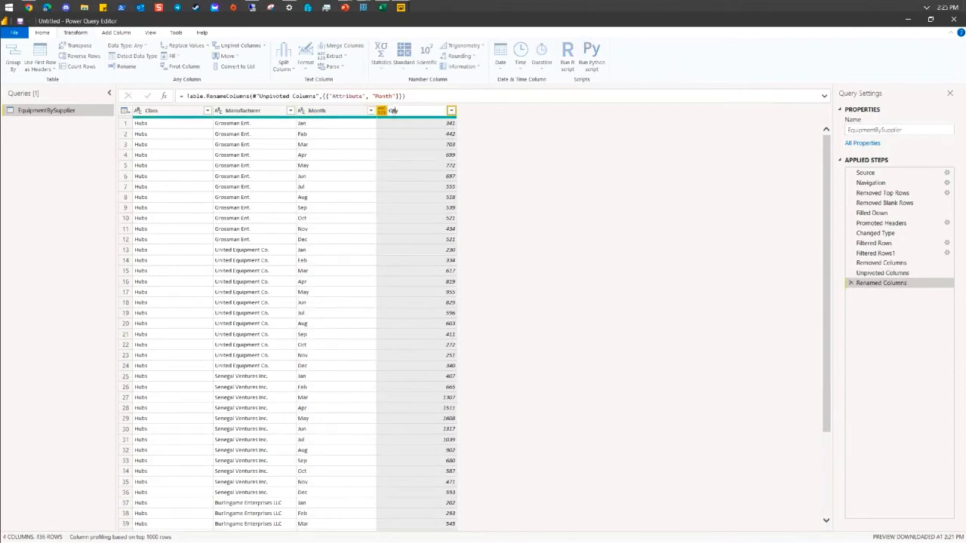
key(Return)
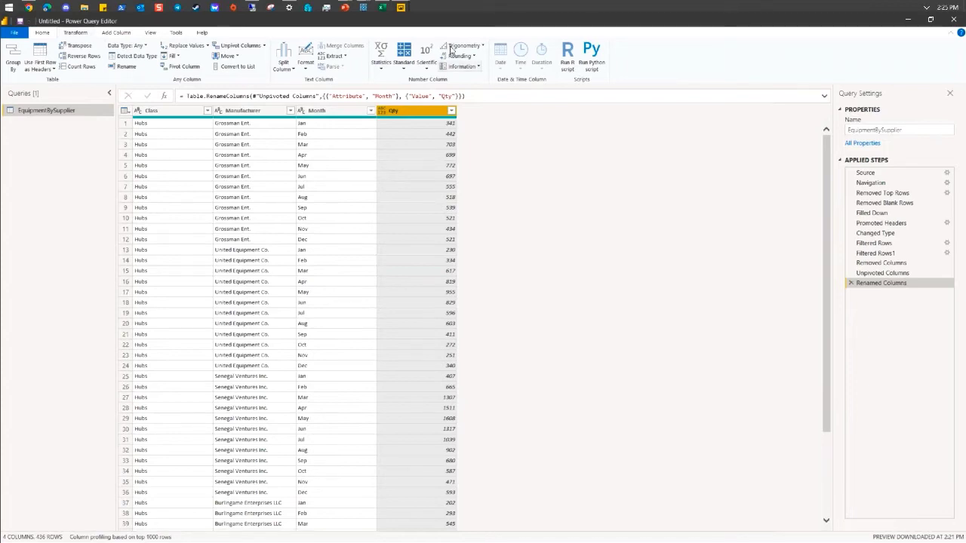
Check the original report in Excel, return to Power Query Editor and start a custom column named Begin Date
click(380, 8)
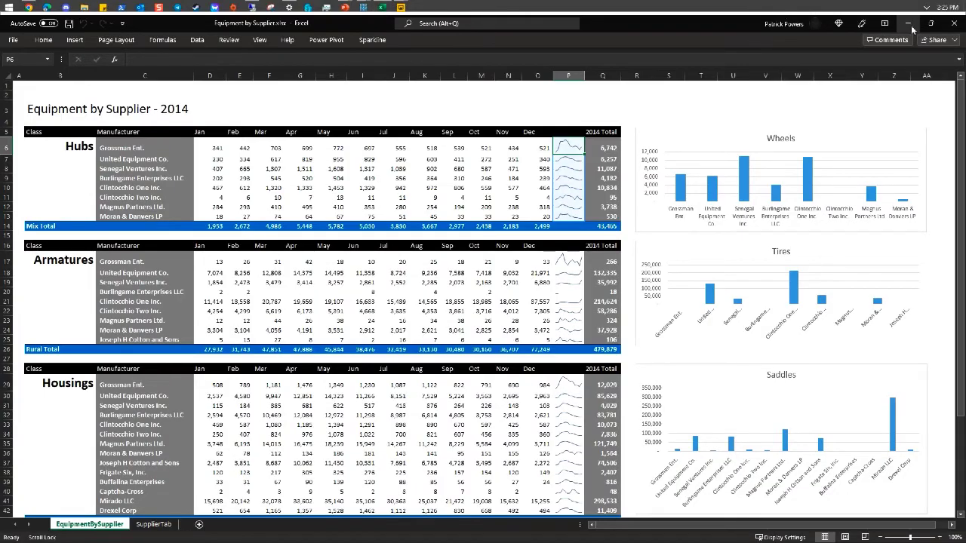
click(909, 25)
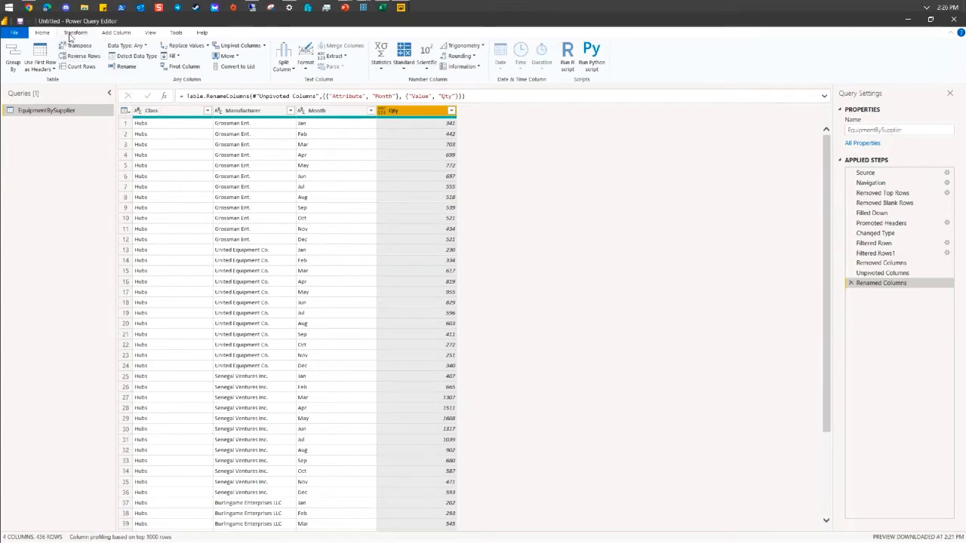
click(122, 35)
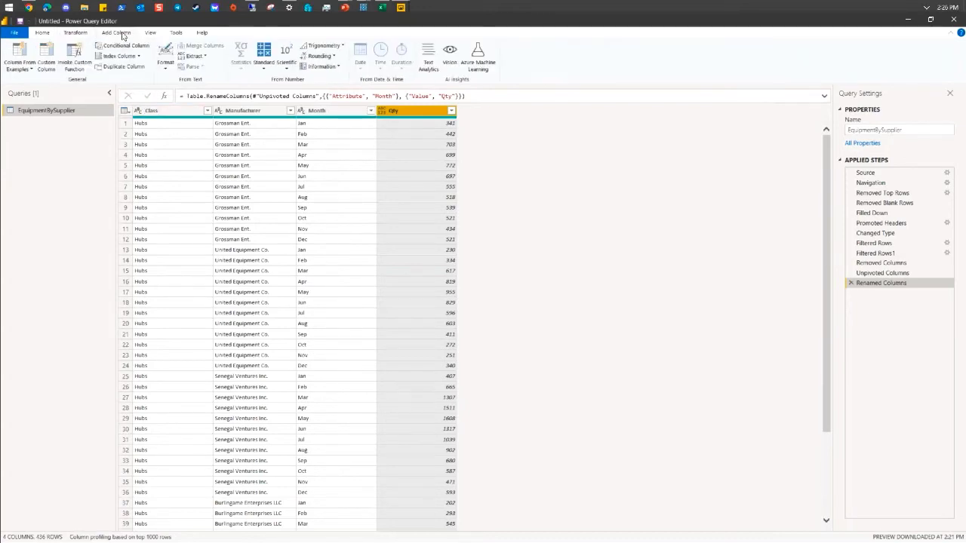
click(46, 68)
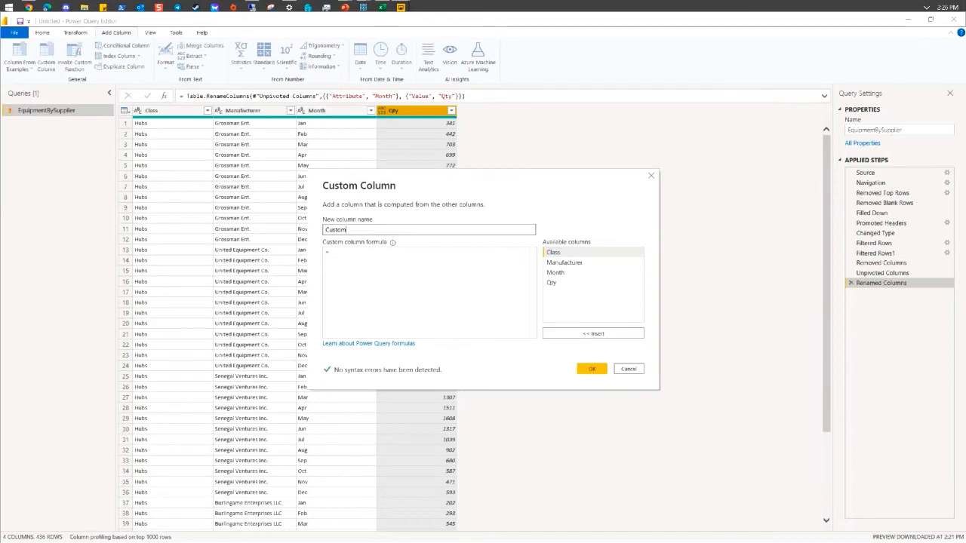
text(Begin Date)
key(Tab)
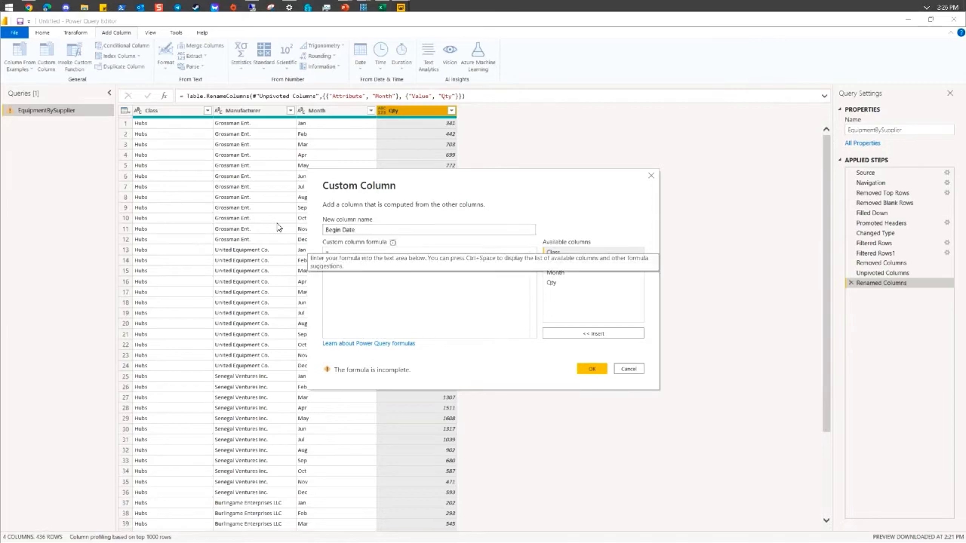
Start the Begin Date formula with Date.FromText and the [Month] column as its text argument
click(400, 279)
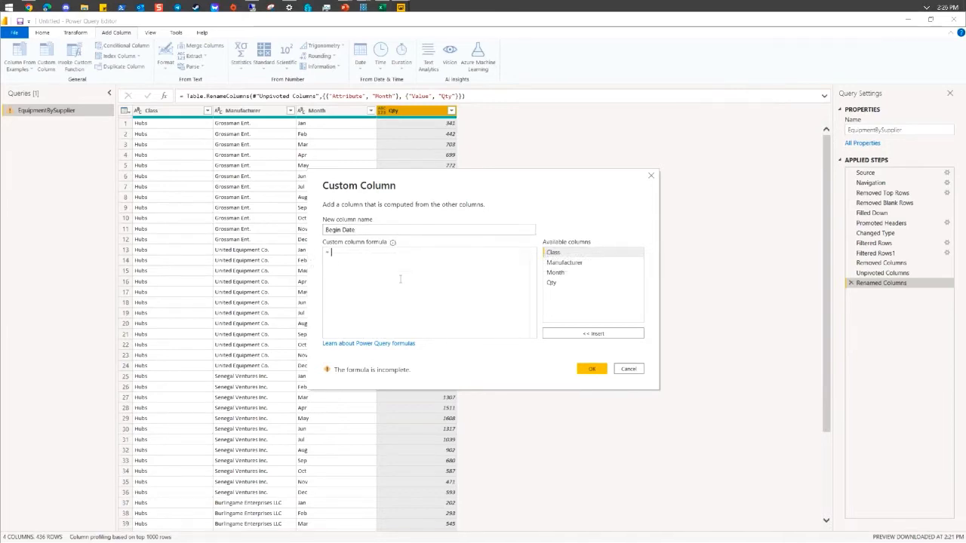
text(Da)
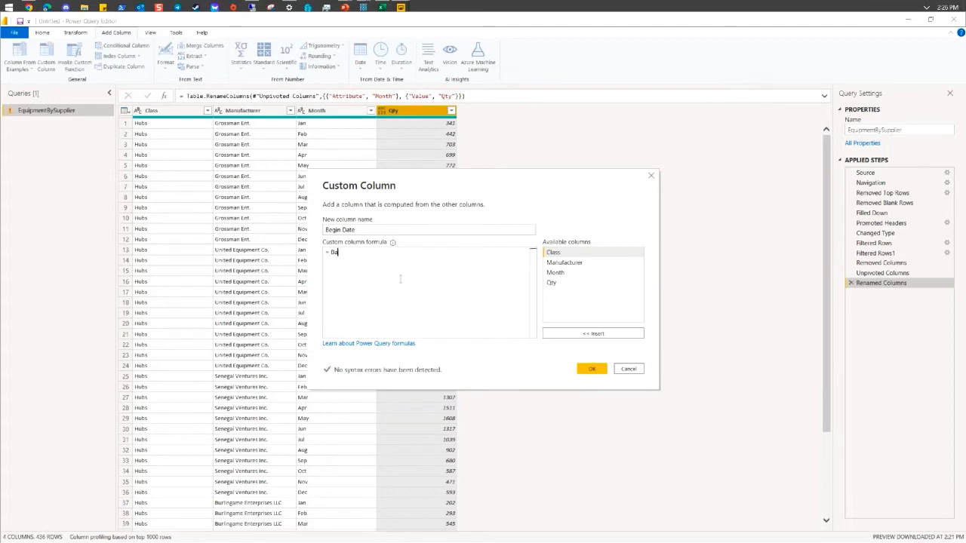
text(te.)
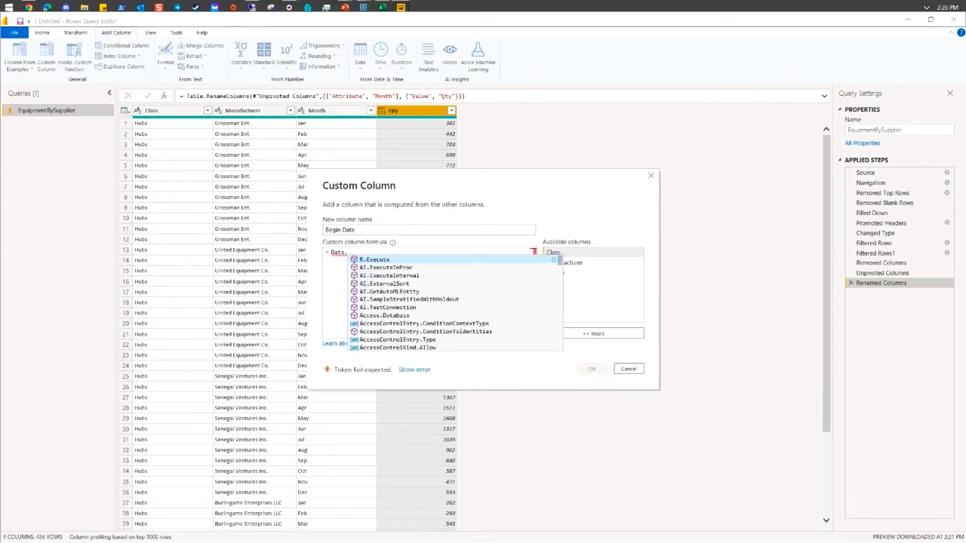
text(Fr)
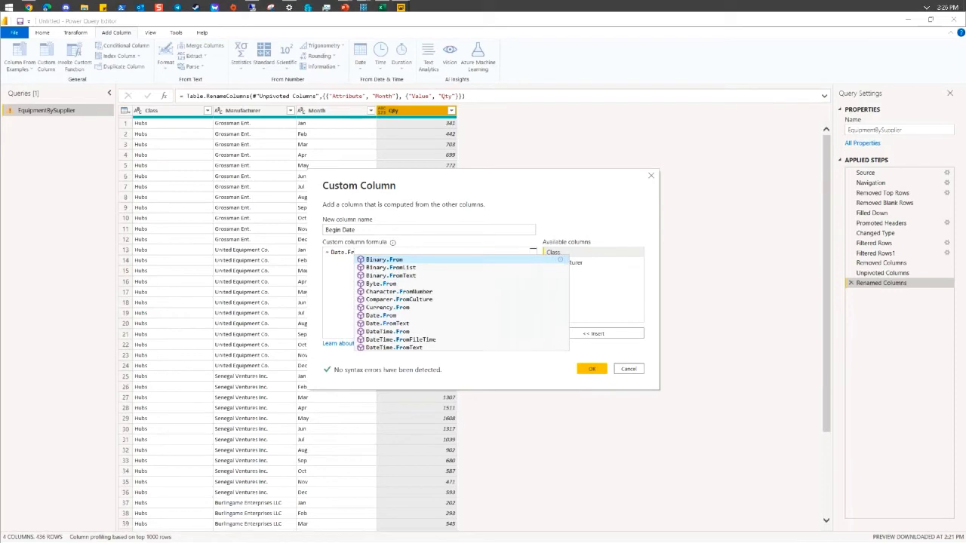
text(omText)
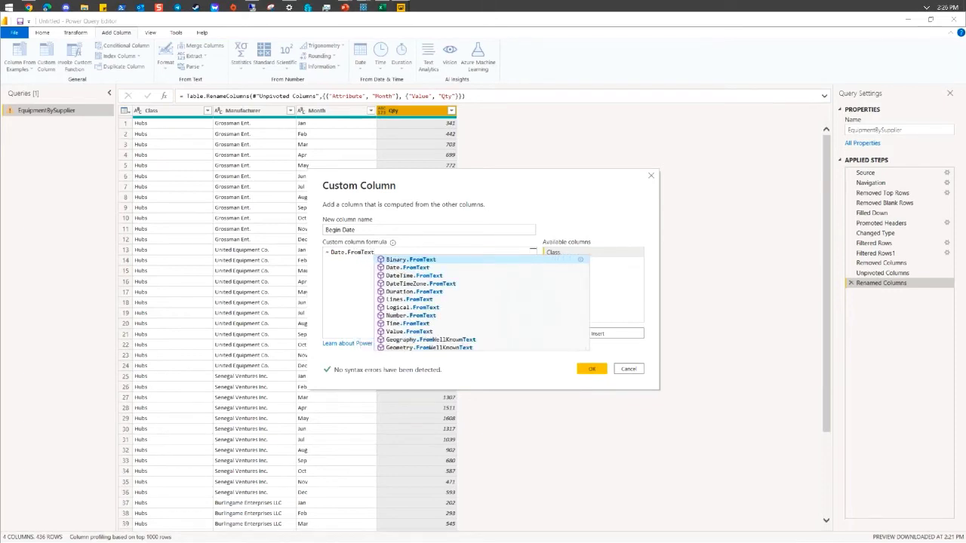
text(()
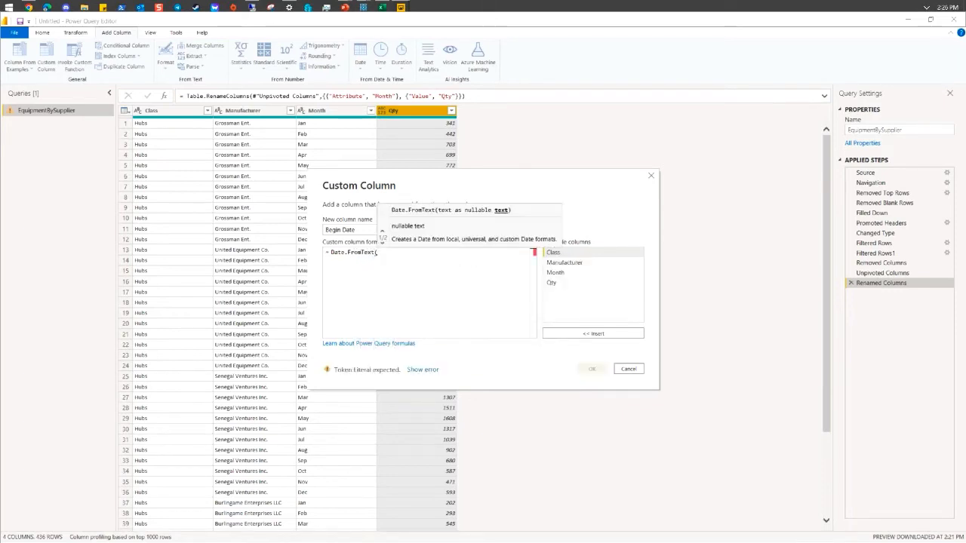
text([M)
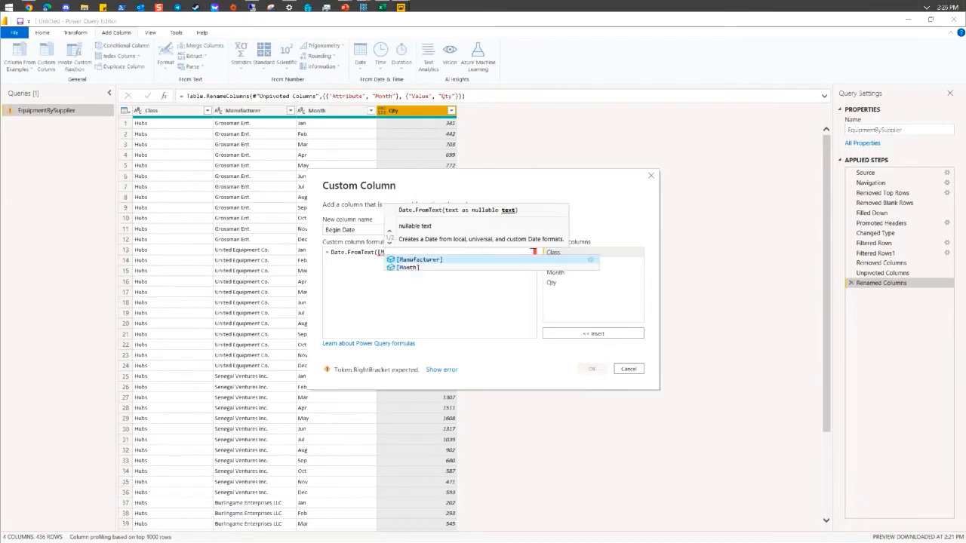
click(416, 267)
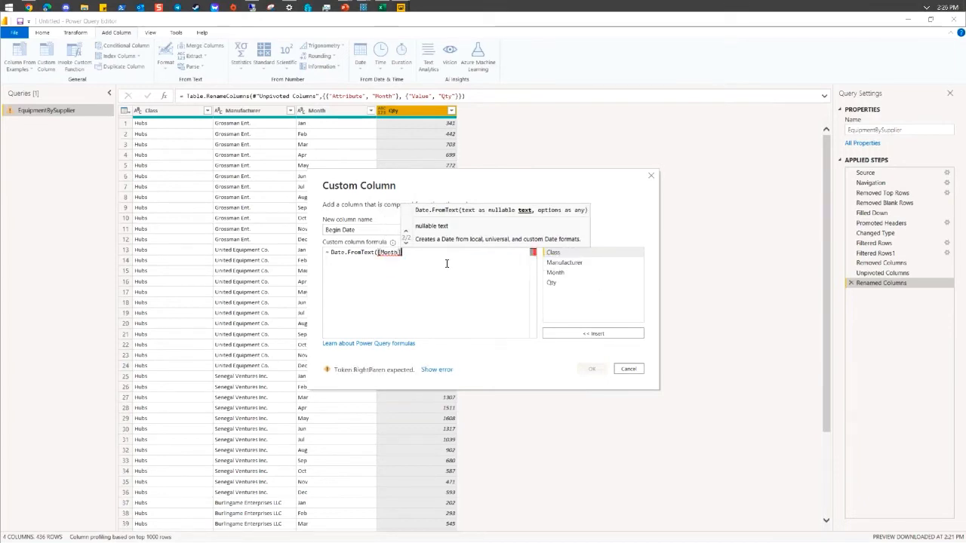
Extend the Begin Date formula by joining "1 " and the quoted text "2022" to [Month], and close the function
text(&)
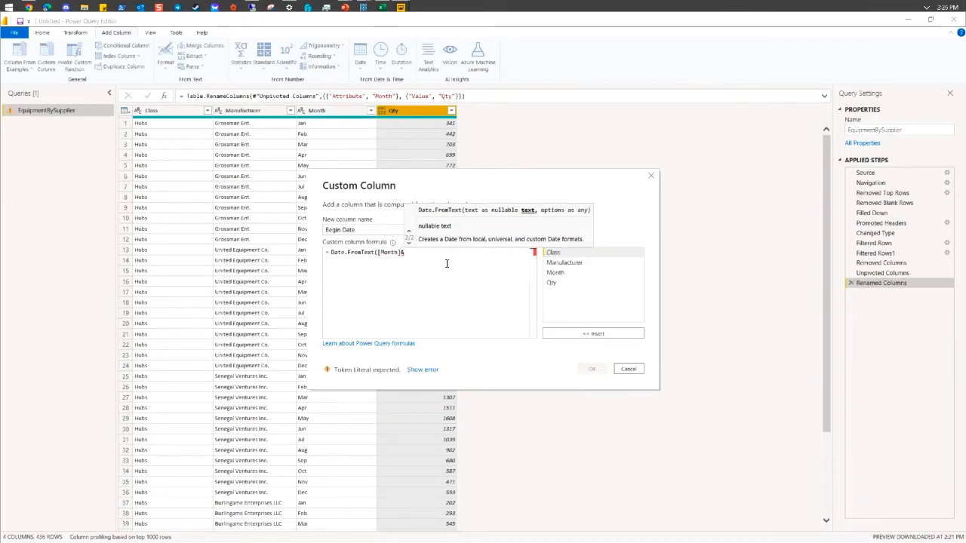
text( ")
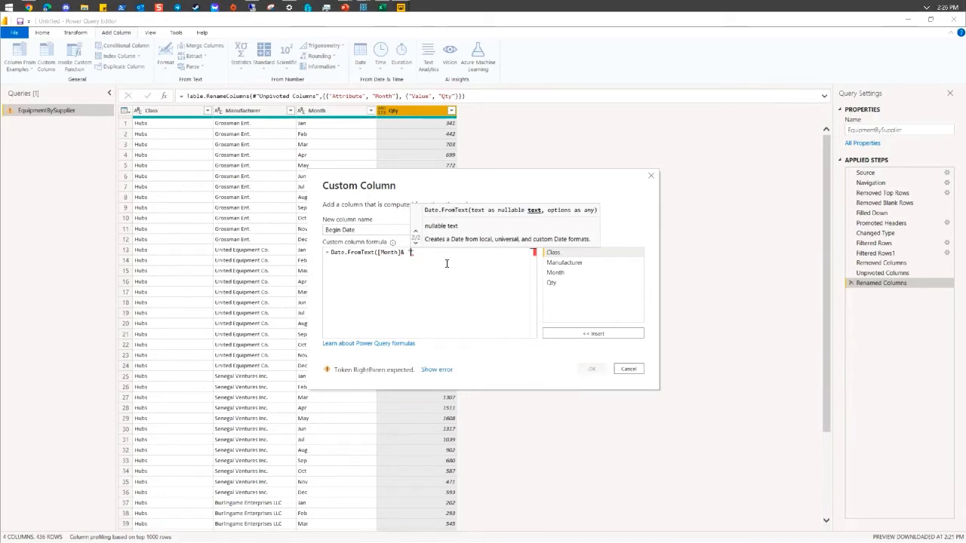
text(1")
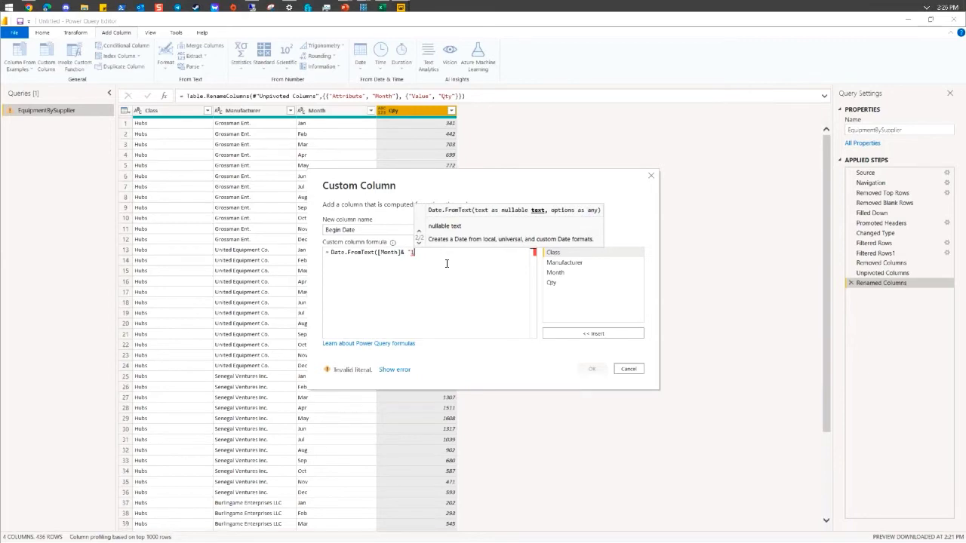
text( ,)
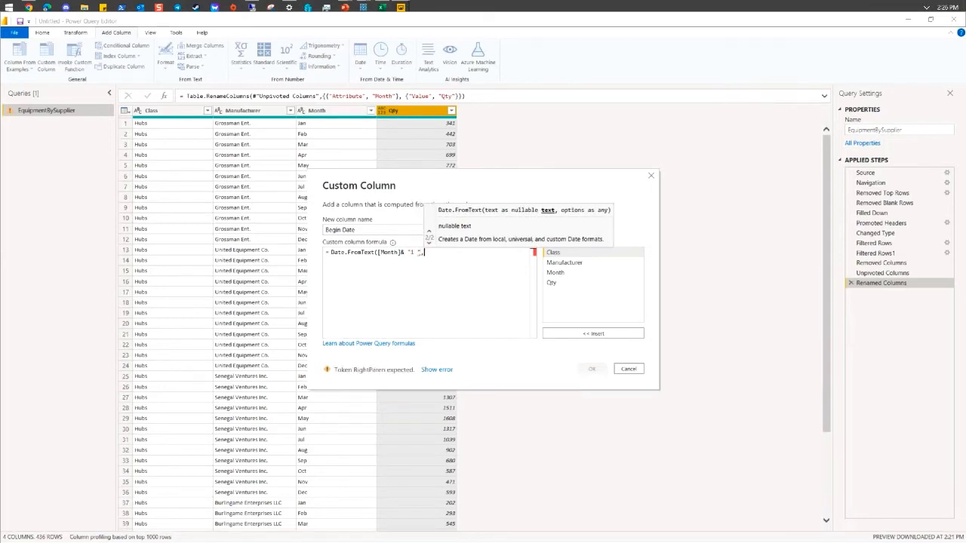
text( &)
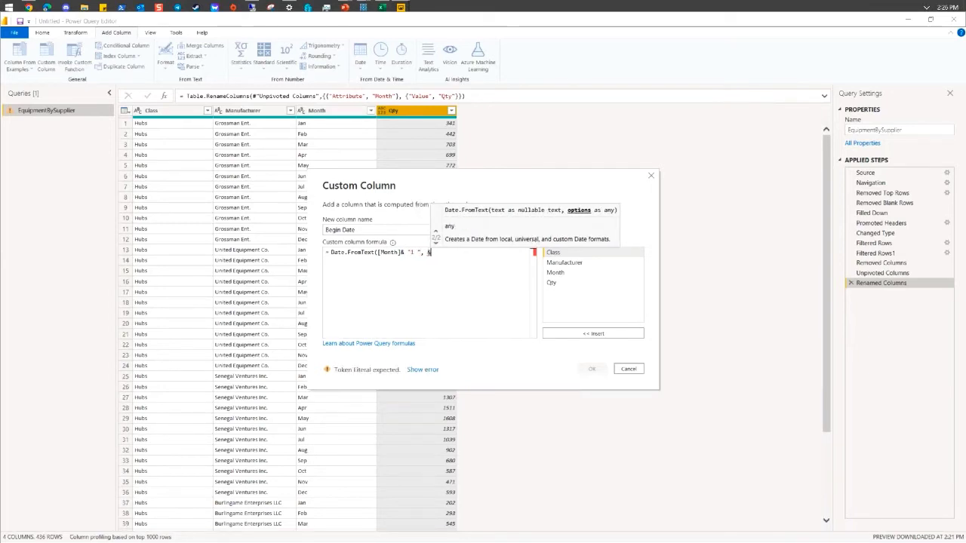
text( 2022)
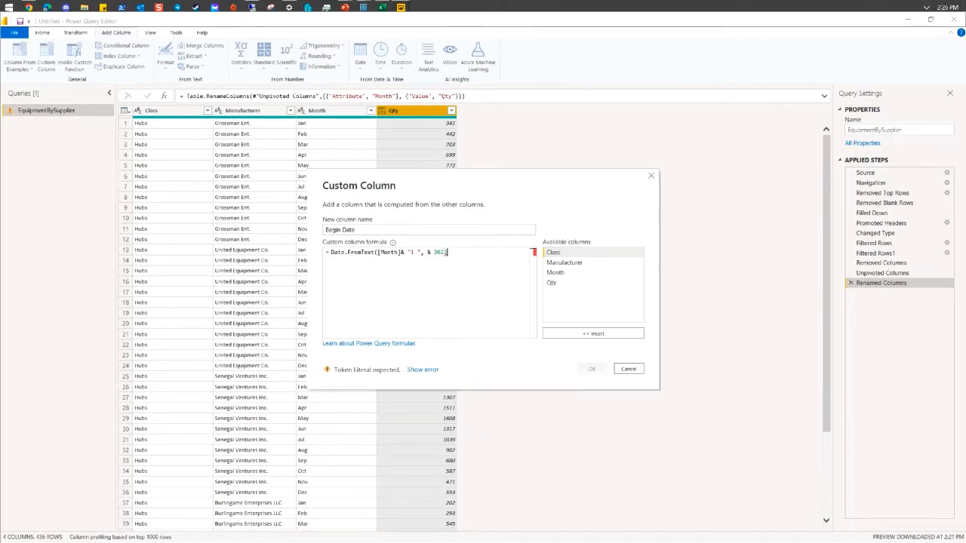
key(BackSpace)
key(BackSpace)
key(BackSpace)
key(BackSpace)
text("2022")
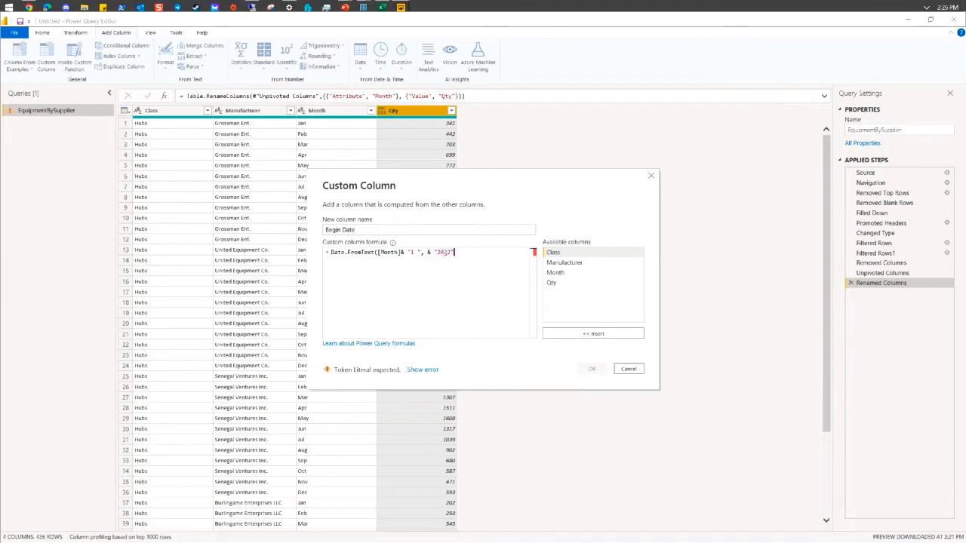
text())
Correct the comma placement so the formula reads Date.FromText([Month]& "1, " & "2022") and add the Begin Date column
click(408, 252)
text(1)
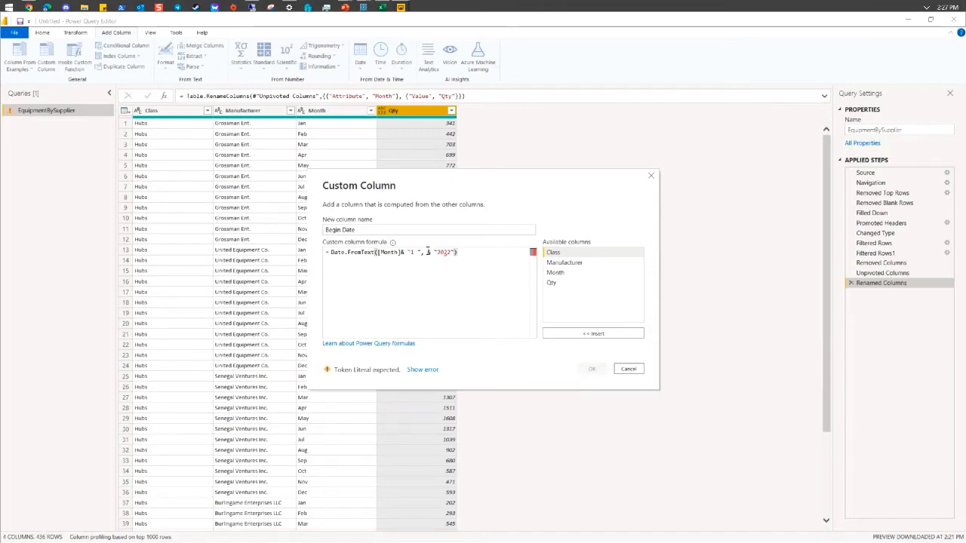
click(427, 253)
key(BackSpace)
click(413, 252)
text(,)
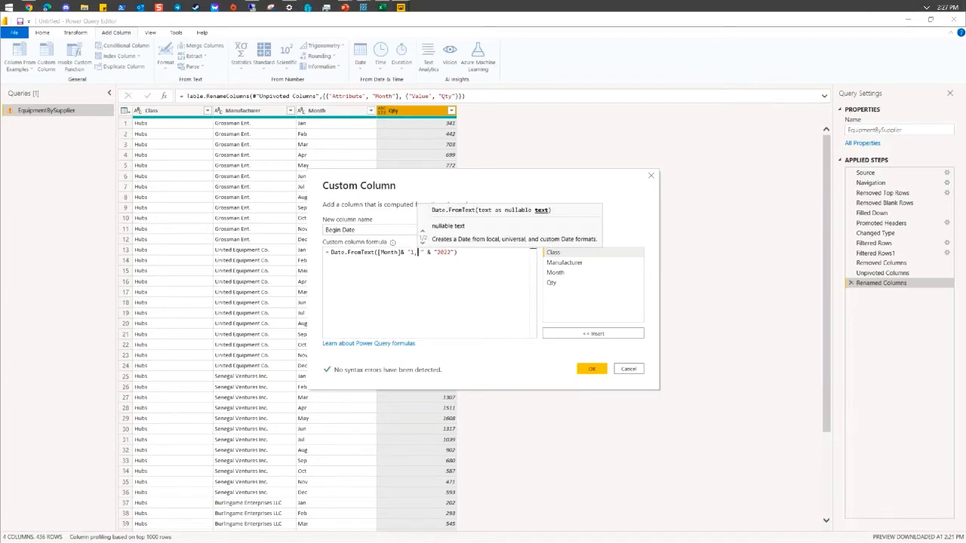
click(592, 368)
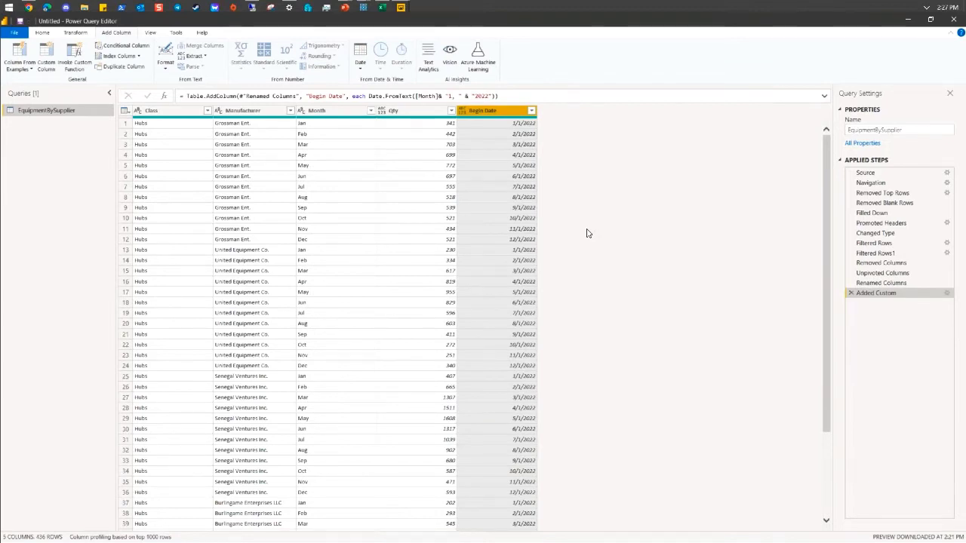
Add End of Month and Days in Month columns calculated from the Begin Date column
click(367, 68)
mouse_move(378, 125)
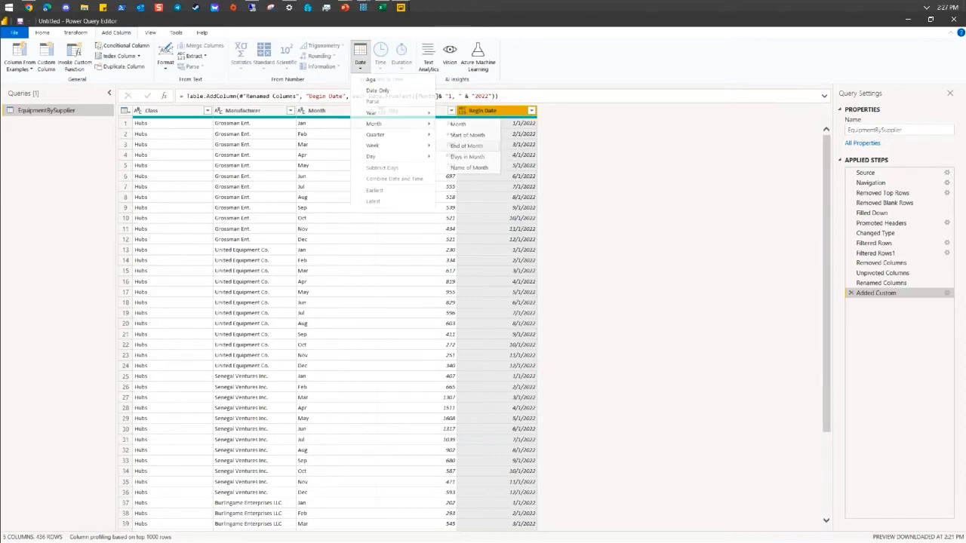
click(475, 151)
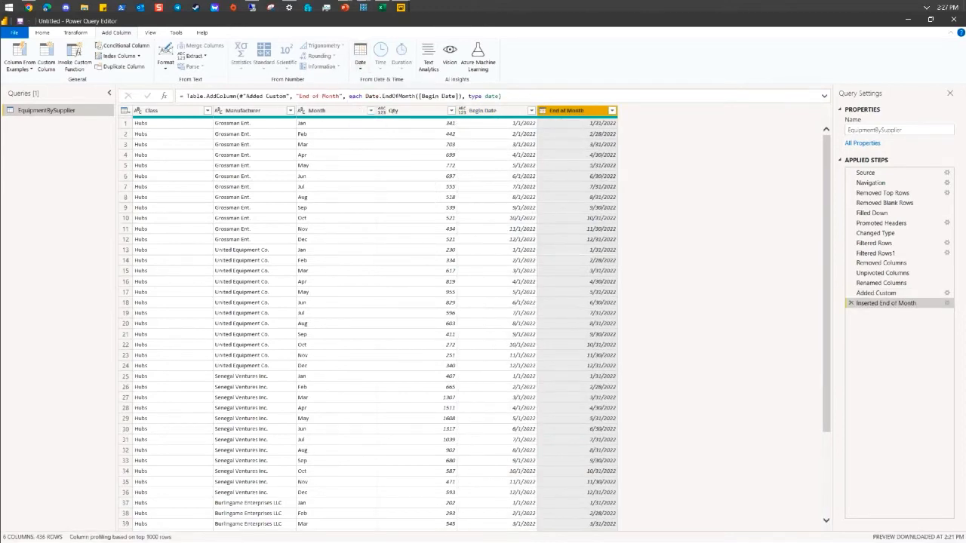
click(491, 111)
click(366, 68)
mouse_move(396, 124)
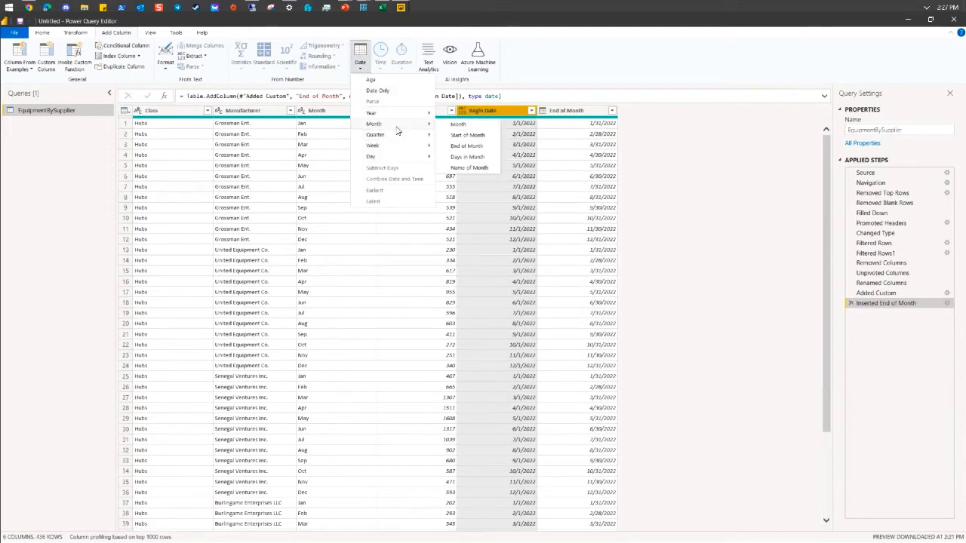
click(485, 157)
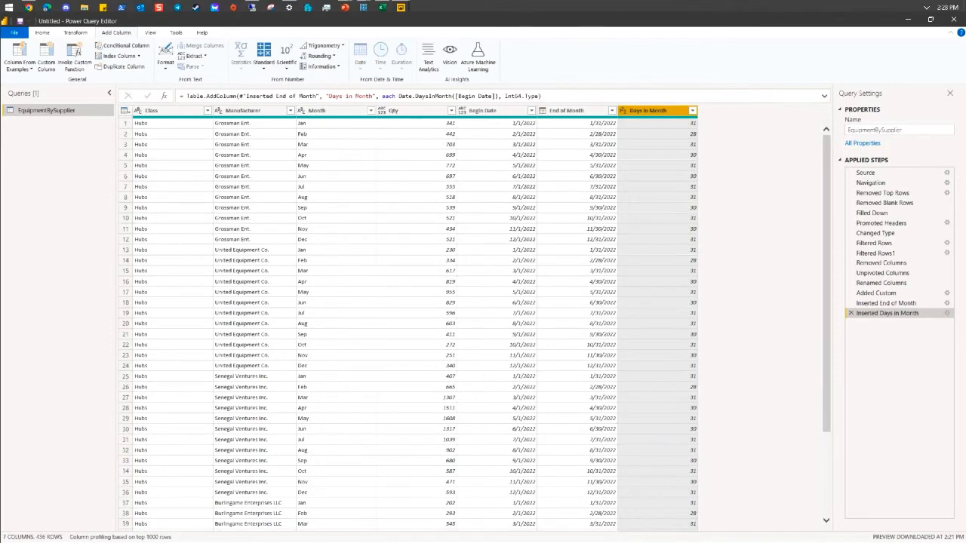
Minimize Power Query Editor and switch to the PowerPoint slide show at the Tableau options slide
click(908, 19)
mouse_move(350, 9)
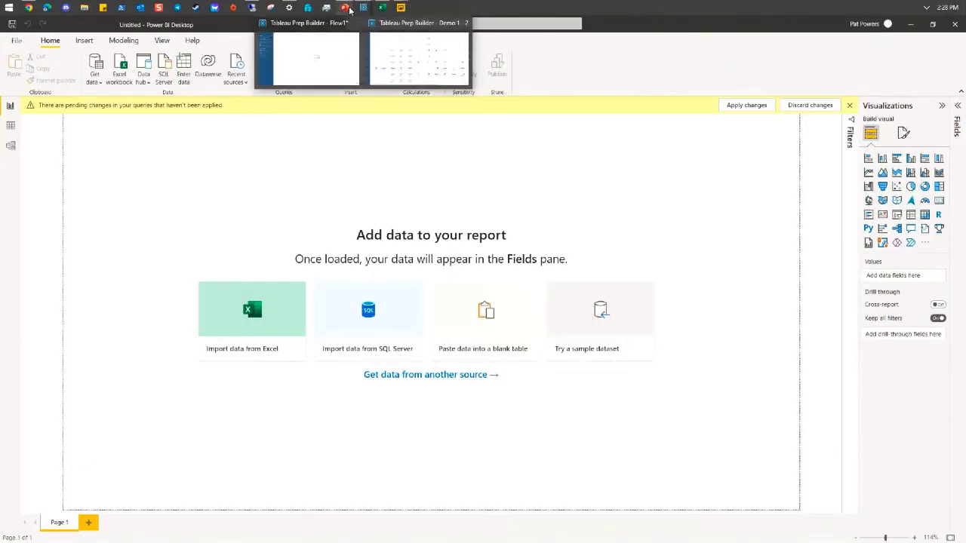
click(389, 56)
click(442, 238)
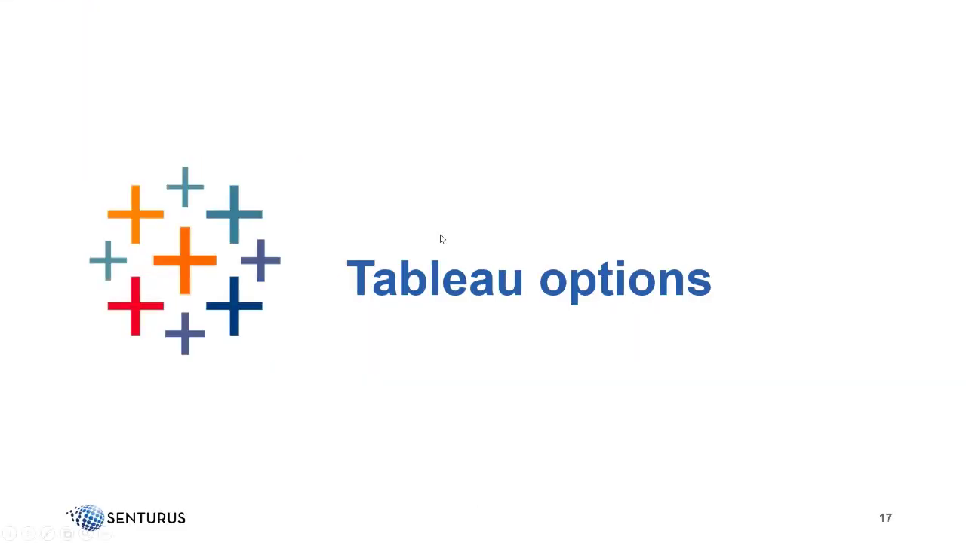
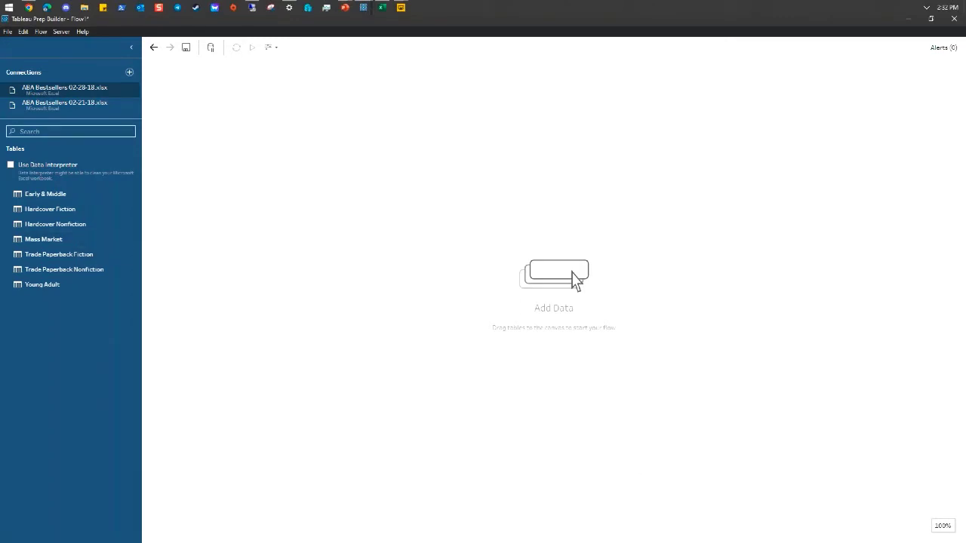
In Tableau Prep Builder, add the Mass Market table from ABA Bestsellers 02-28-18.xlsx to the flow and enlarge its field list area
drag(45, 240, 457, 158)
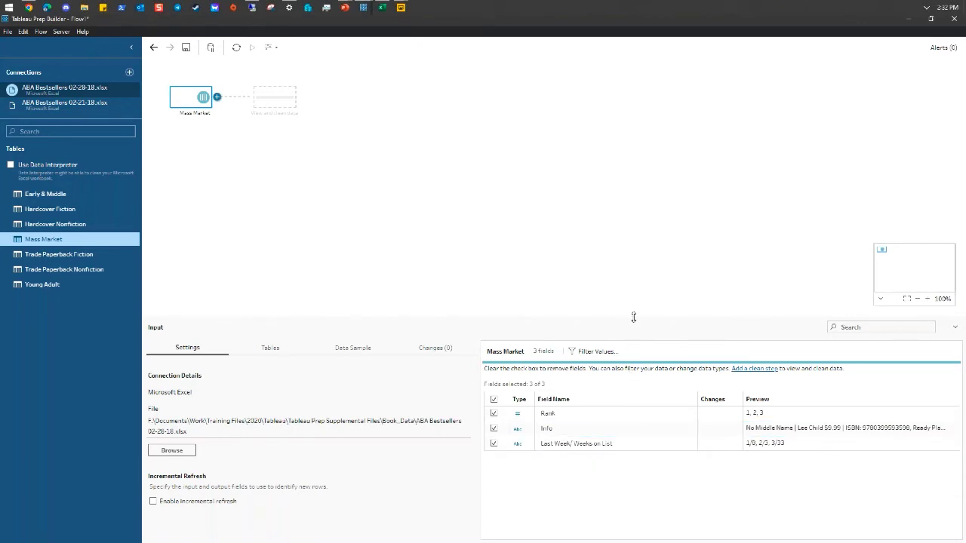
drag(633, 317, 612, 209)
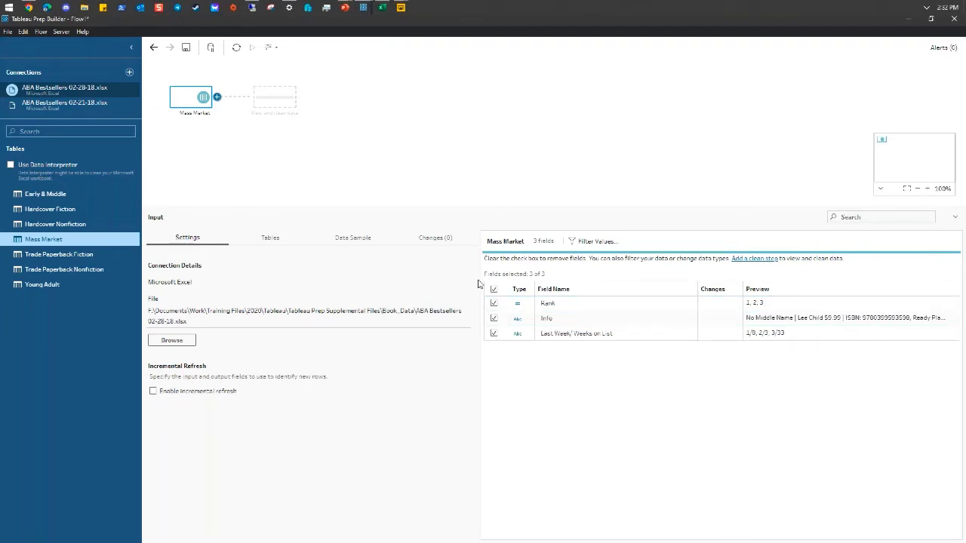
drag(479, 279, 390, 285)
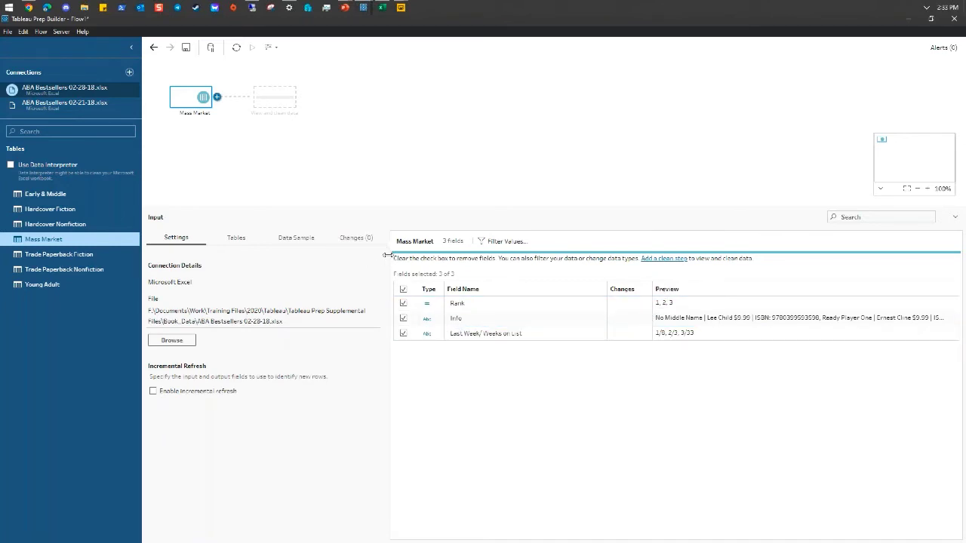
drag(390, 258, 428, 266)
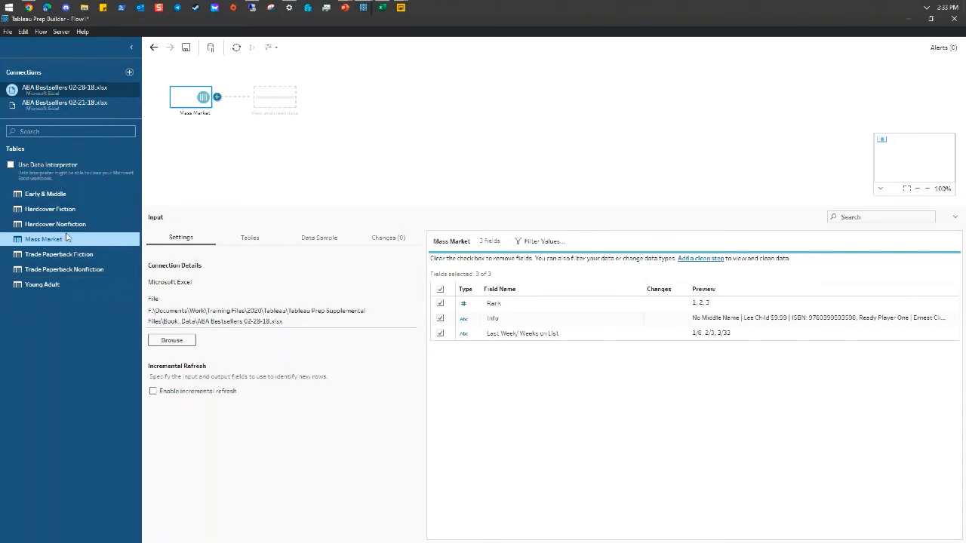
Set the Mass Market input to union multiple tables, including all worksheets of ABA Bestsellers 02-28-18.xlsx, and apply it
click(248, 243)
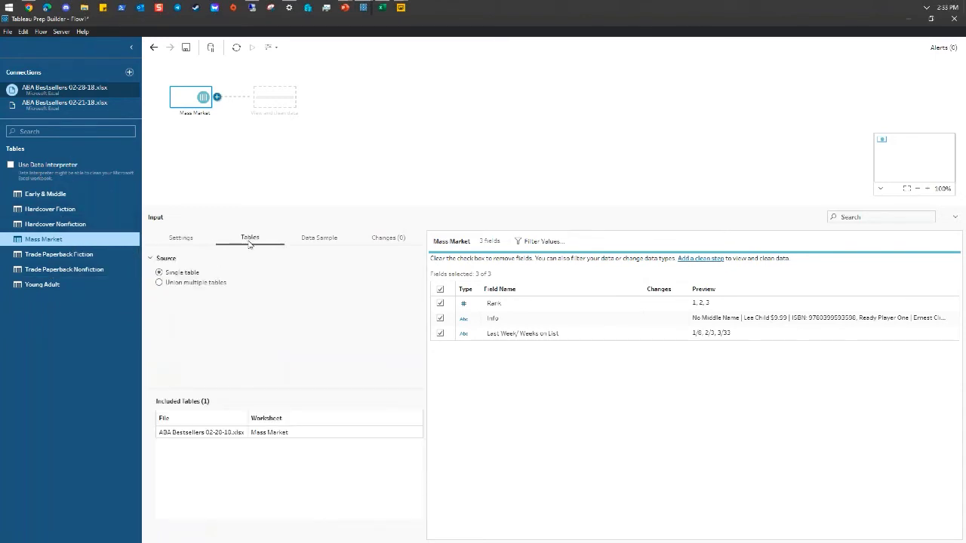
click(211, 284)
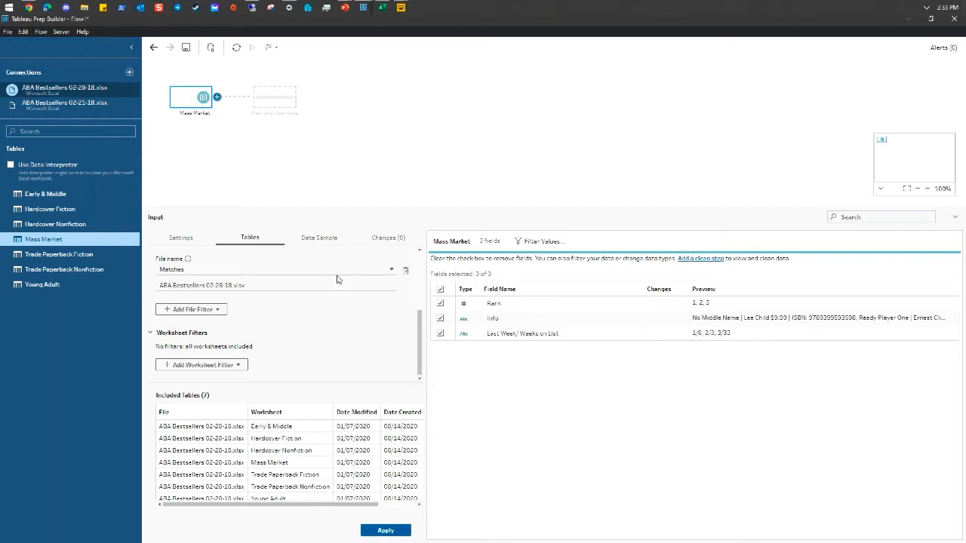
click(386, 531)
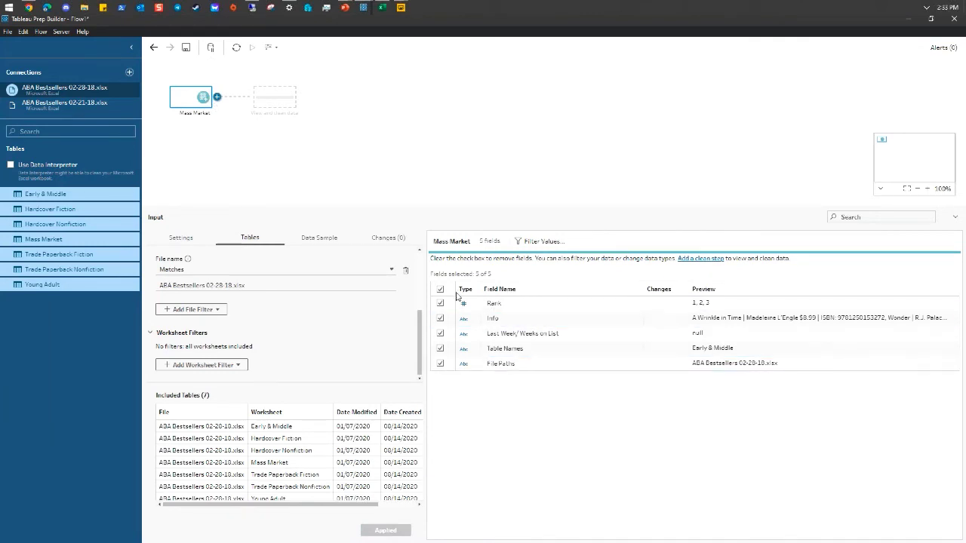
Rename the Mass Market input step as Feb 28
right_click(190, 114)
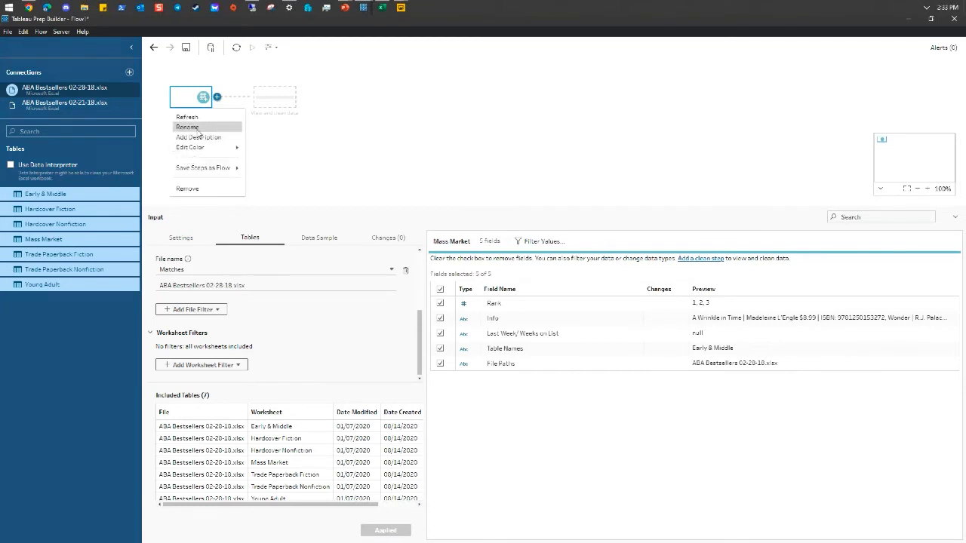
click(189, 127)
key(BackSpace)
text(Feb 28\)
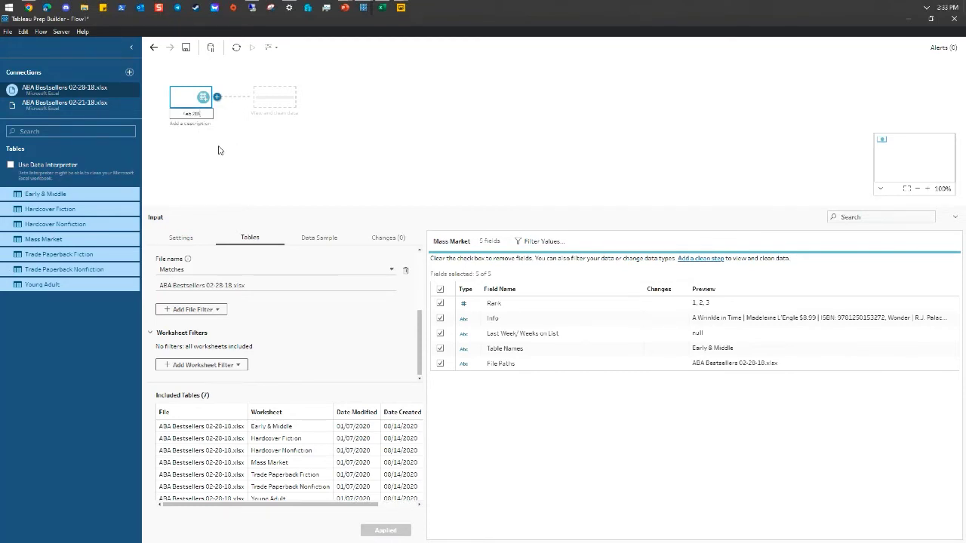
key(Return)
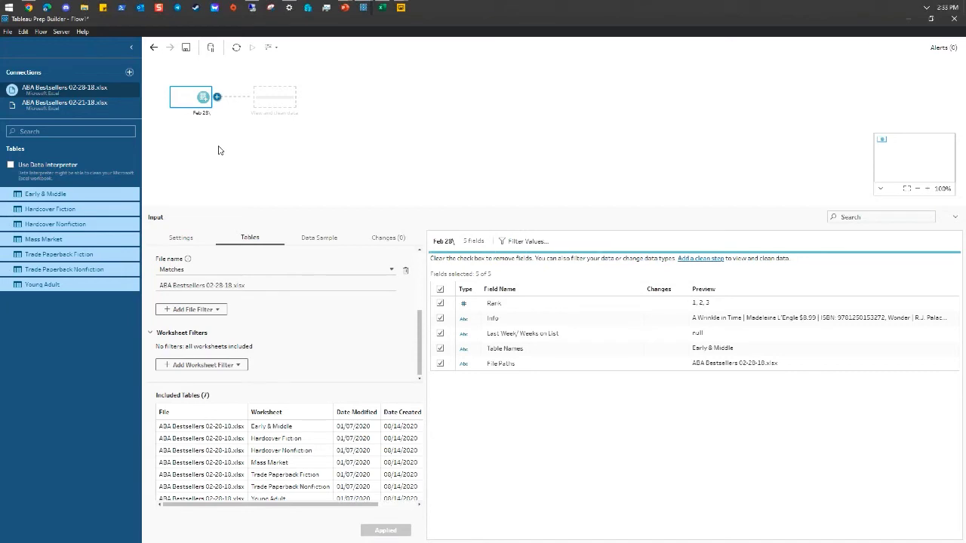
right_click(198, 115)
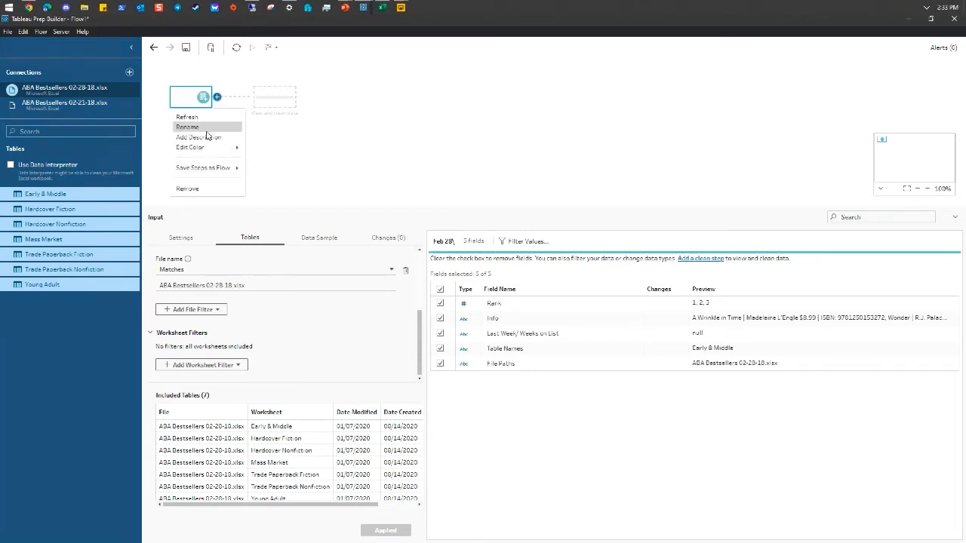
click(205, 128)
text(Feb 28)
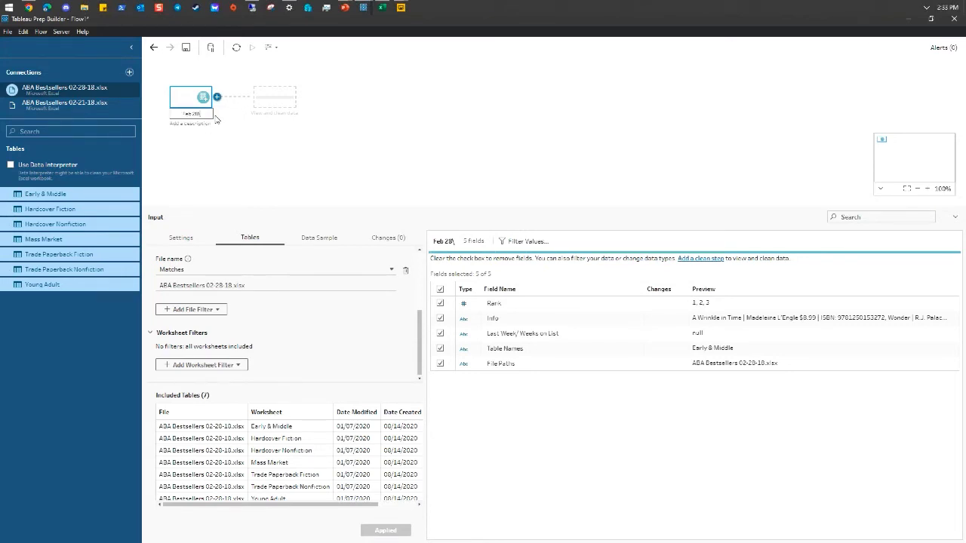
key(Return)
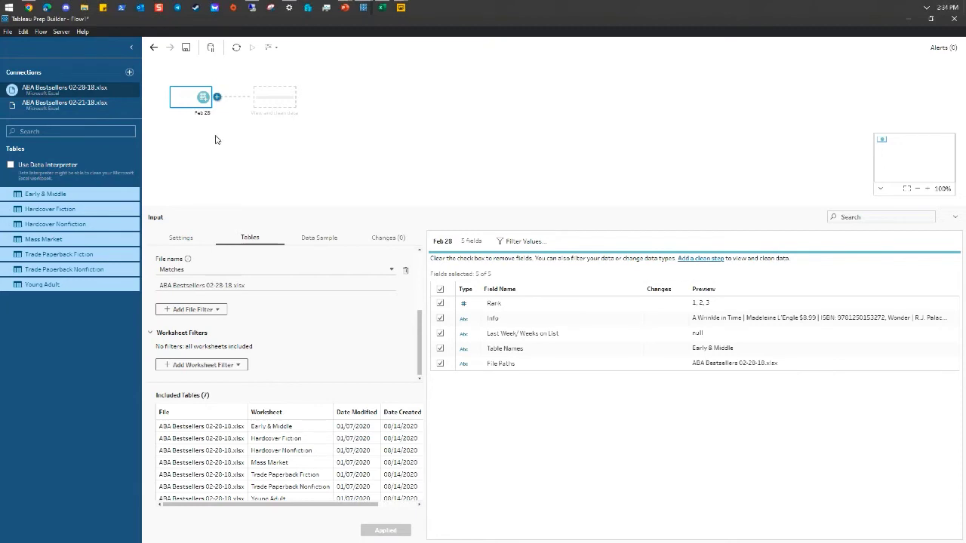
Add a clean step after the Feb 28 input and look through its data rows
click(218, 99)
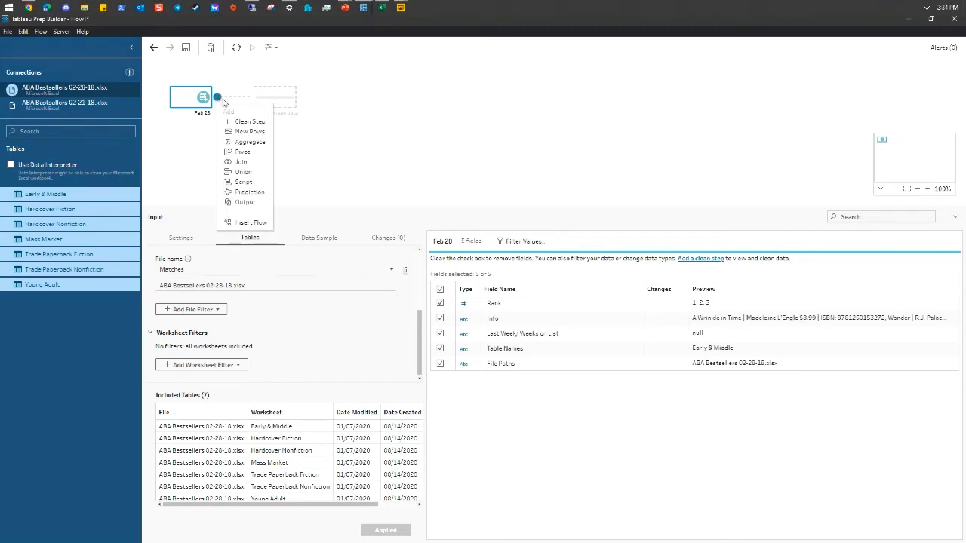
click(250, 121)
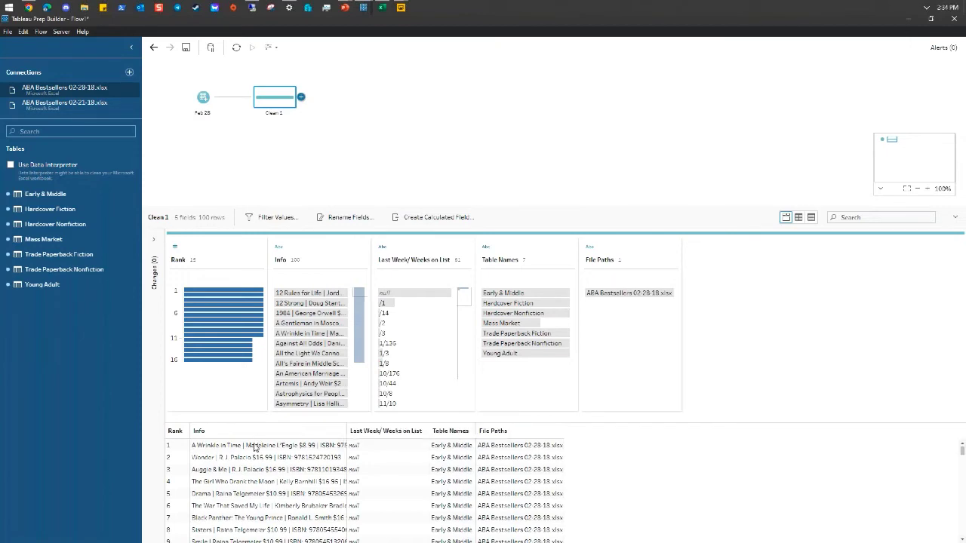
scroll(252, 487, down, 15)
scroll(252, 486, up, 15)
Widen the Info field in the Clean 1 step and split it with Automatic Split
drag(371, 274, 547, 282)
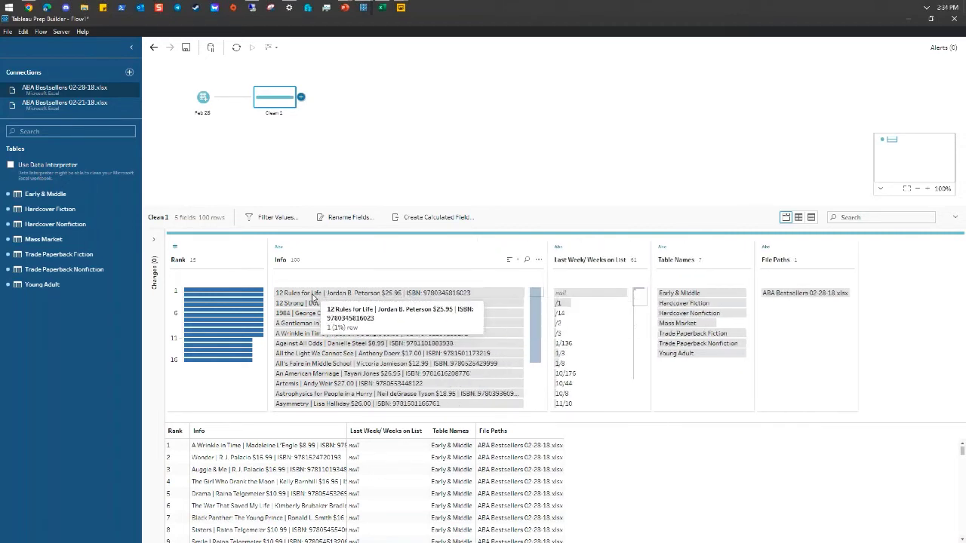
click(356, 264)
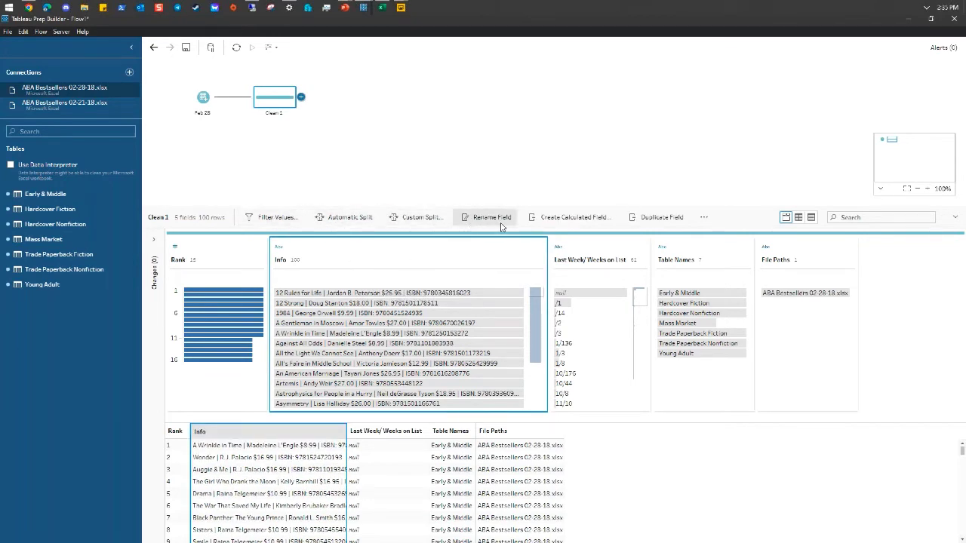
click(701, 222)
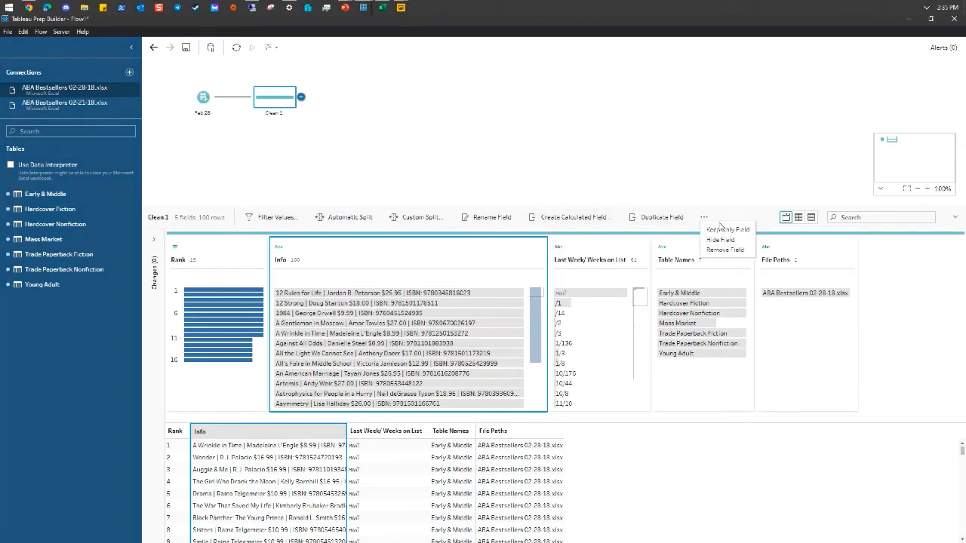
click(706, 219)
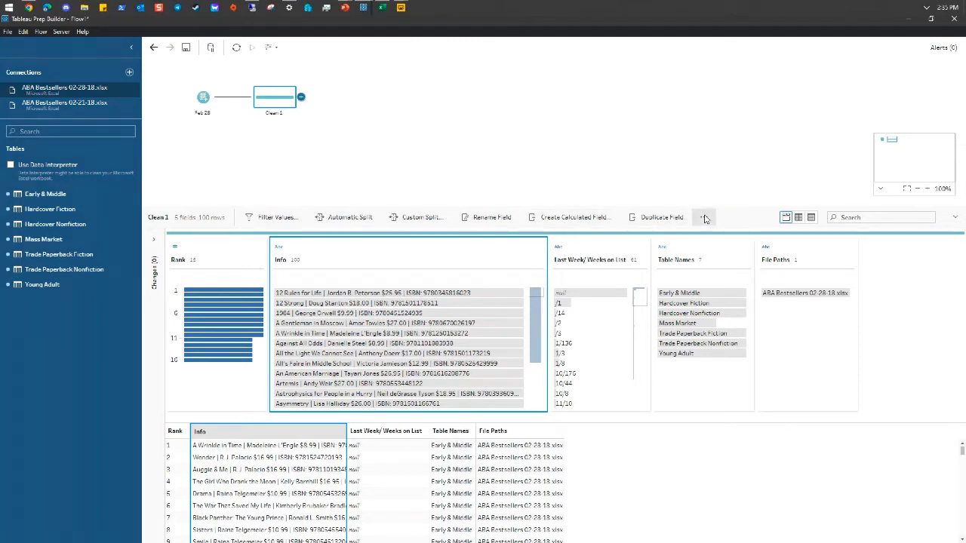
click(350, 221)
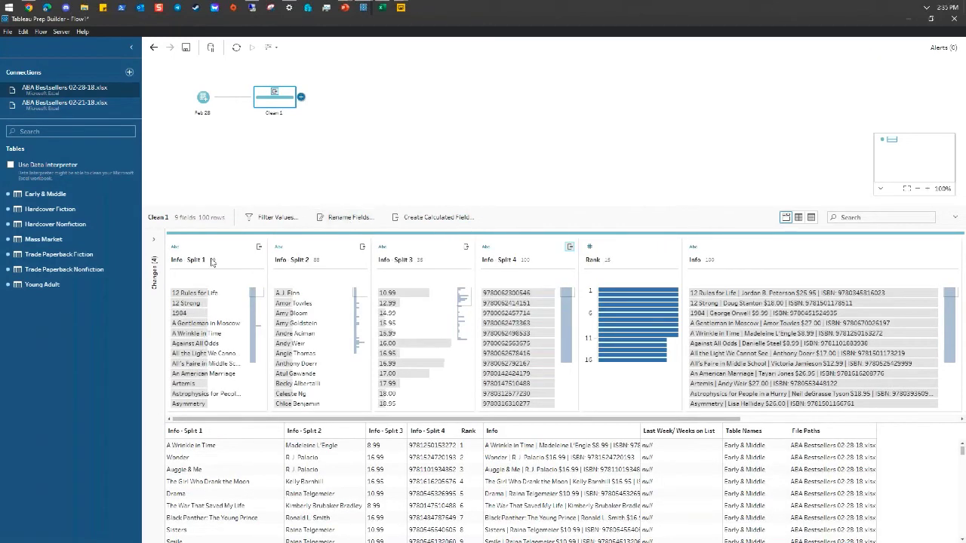
Rename the first Info split field as Title and the second as Author
double_click(206, 261)
text(Title)
key(Return)
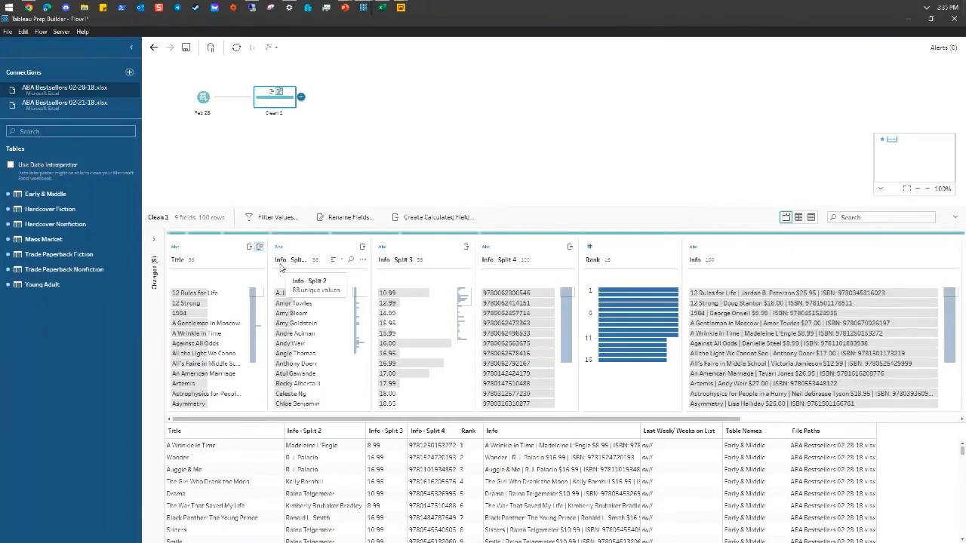
double_click(285, 261)
text(Author)
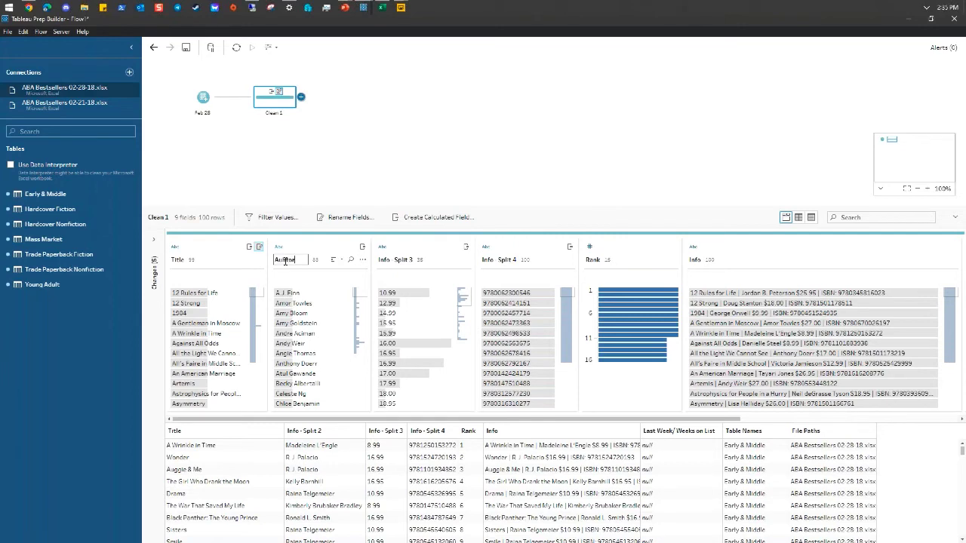
key(Return)
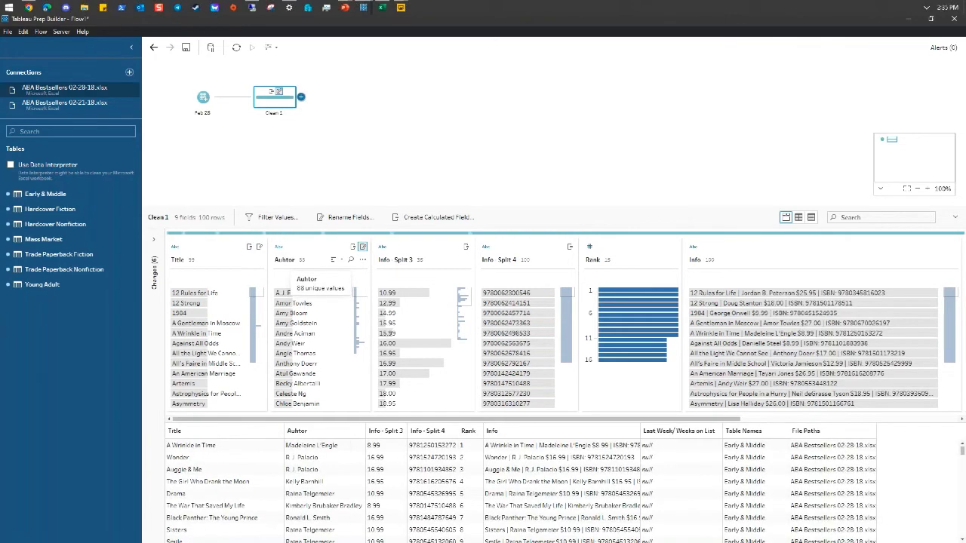
double_click(285, 261)
text(Author)
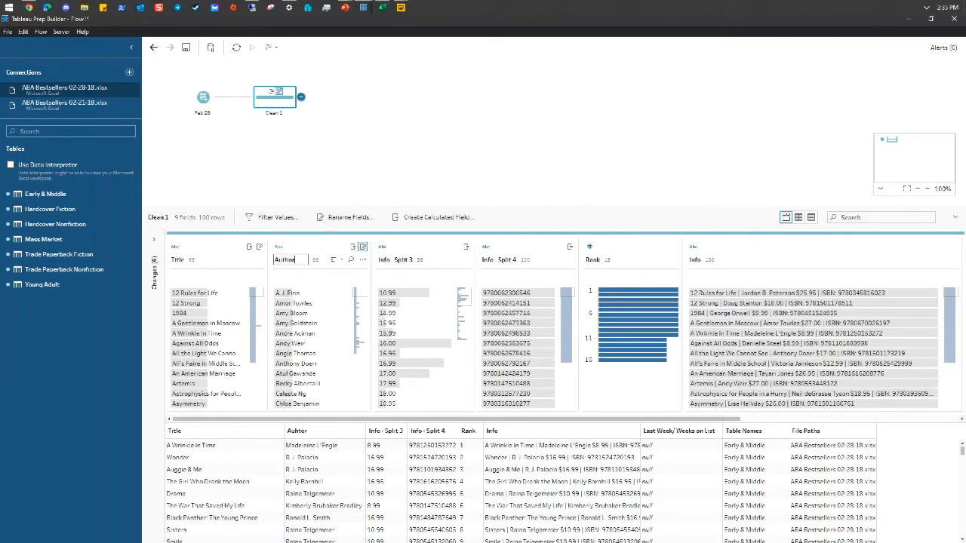
key(Return)
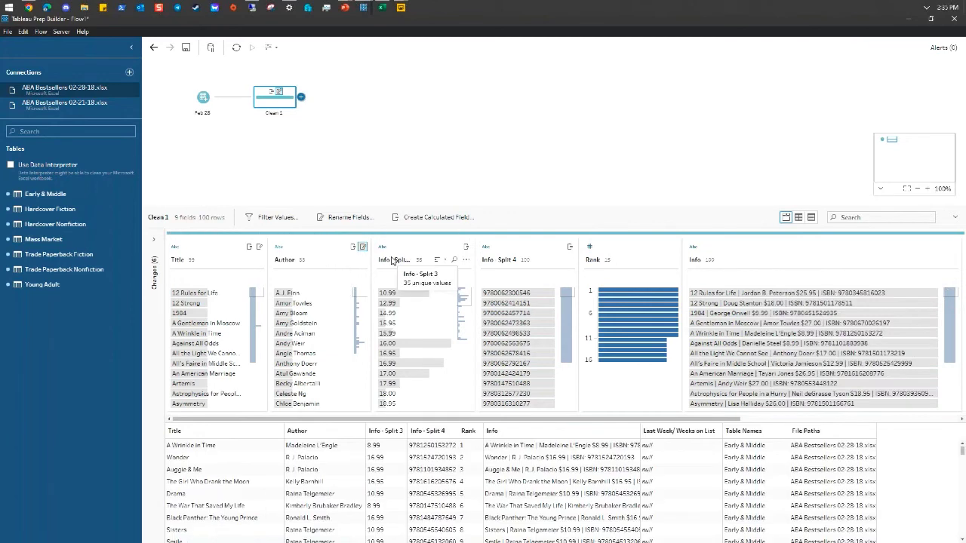
Rename the third Info split field as Price and the fourth as ISBN
double_click(391, 260)
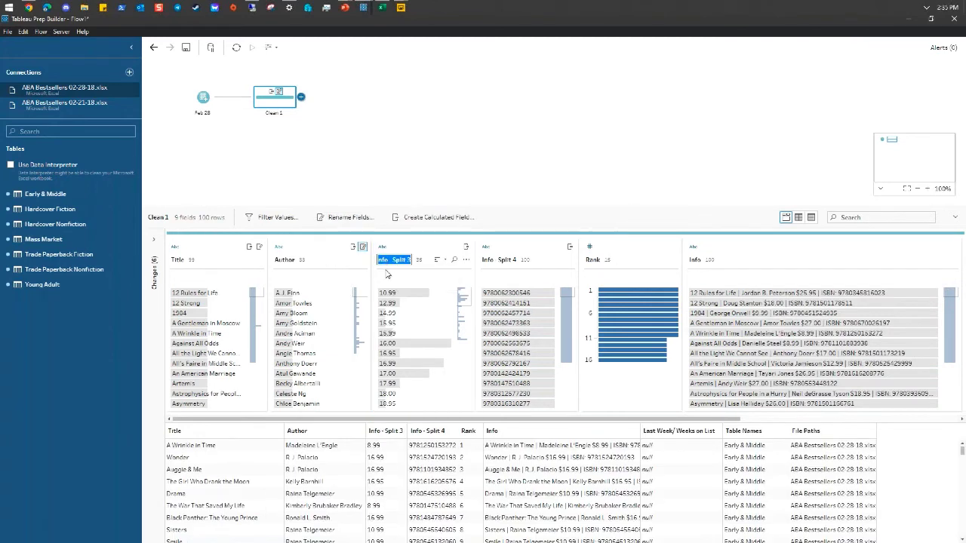
text(Price)
key(Return)
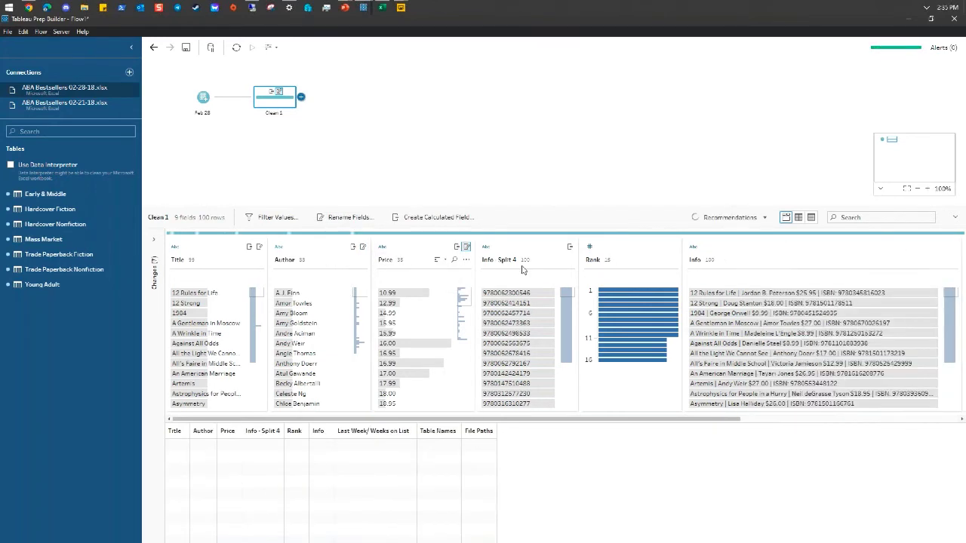
double_click(503, 259)
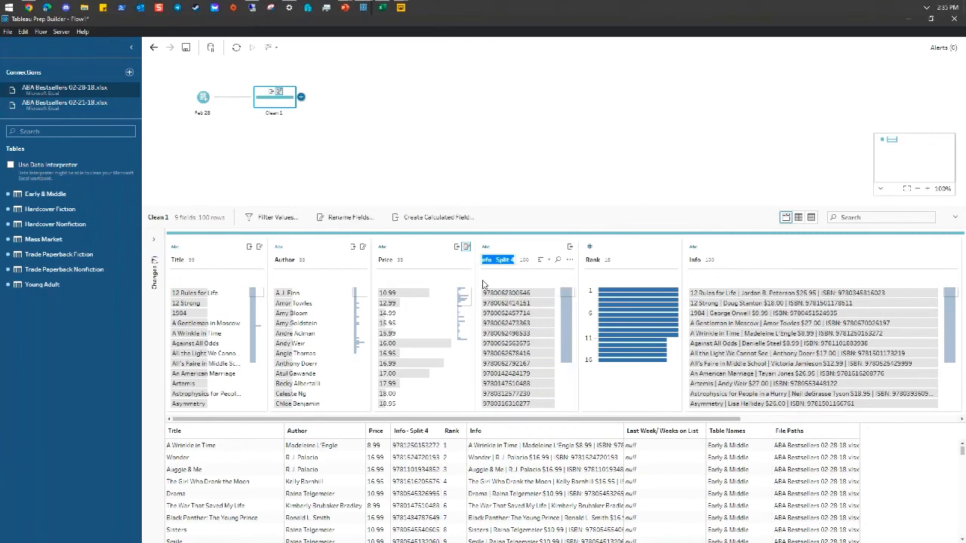
text(ISBN)
key(Return)
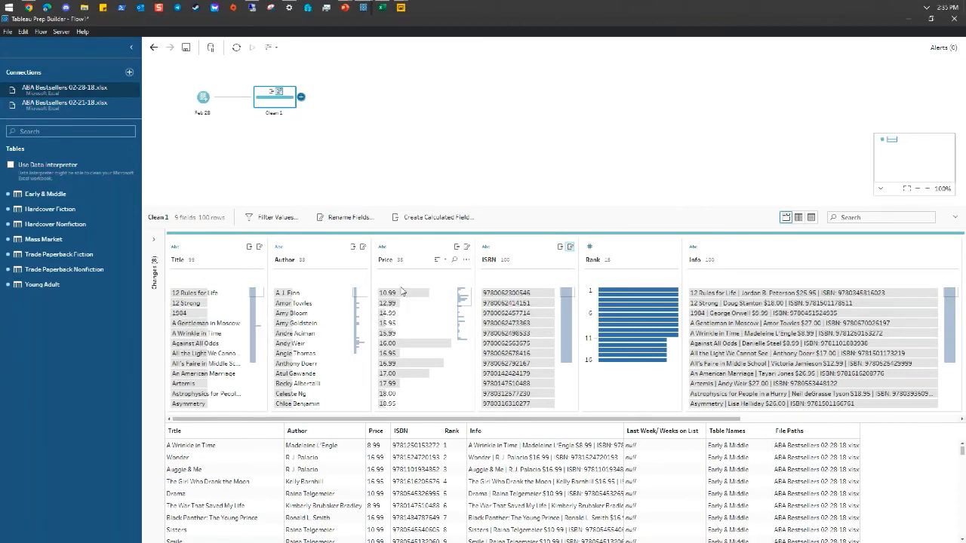
Remove the original Info field from the Clean 1 step
click(764, 255)
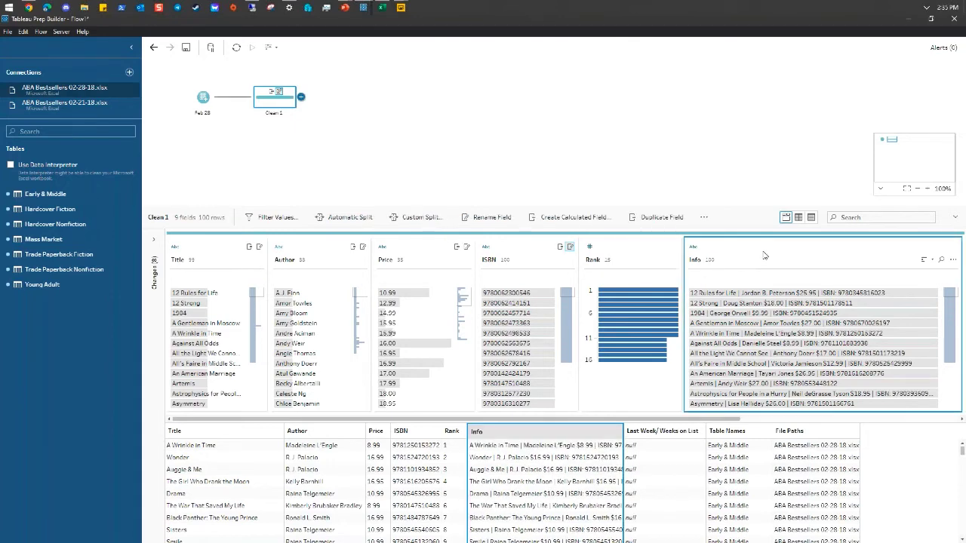
right_click(772, 257)
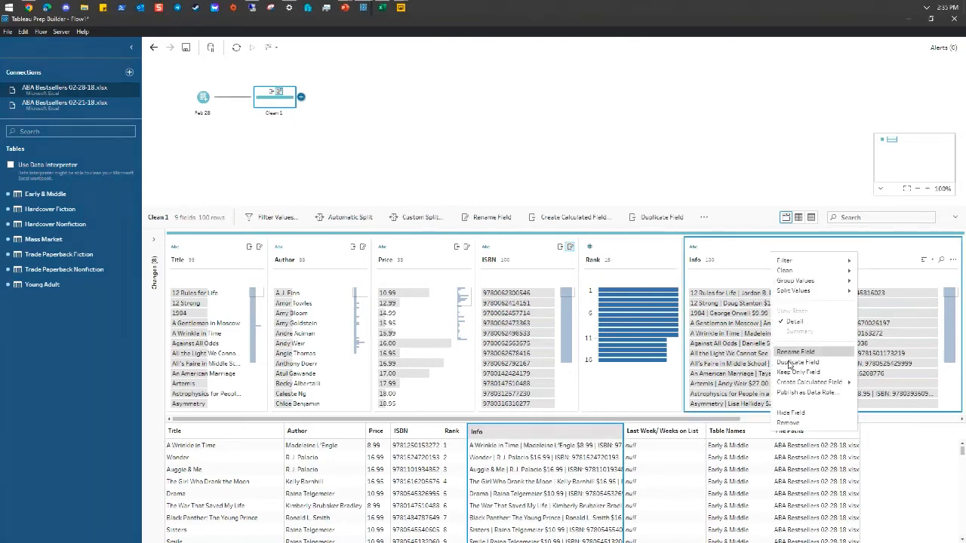
click(789, 424)
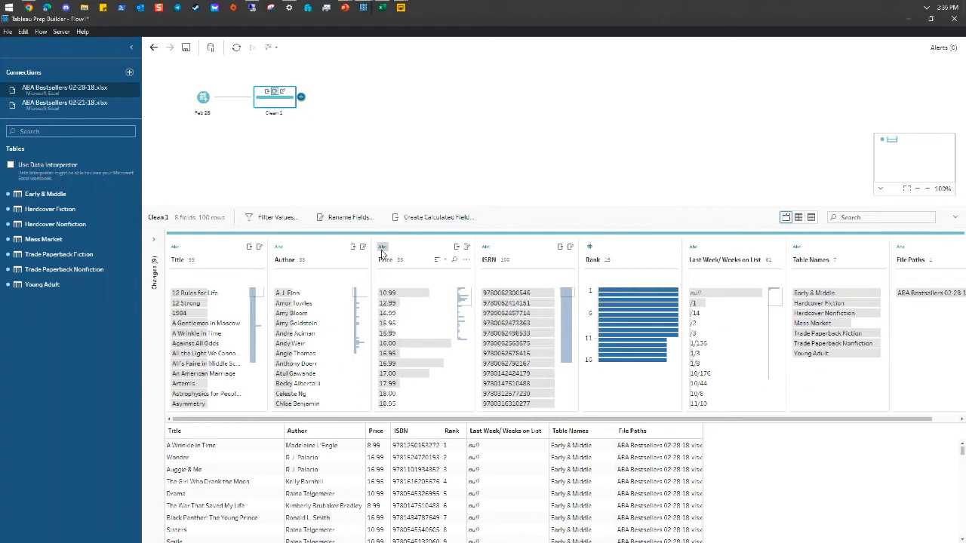
Change the Price field's data type to Number (decimal)
mouse_move(392, 293)
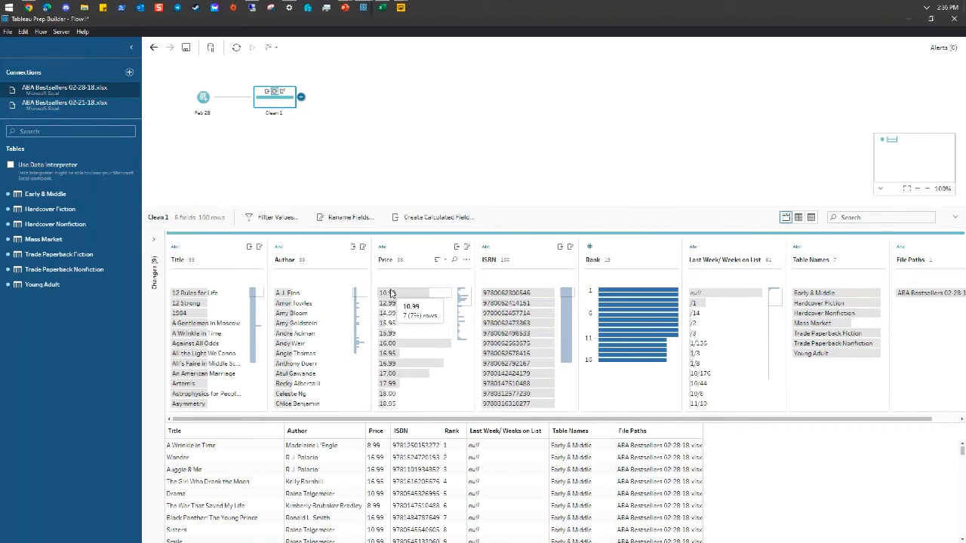
click(383, 248)
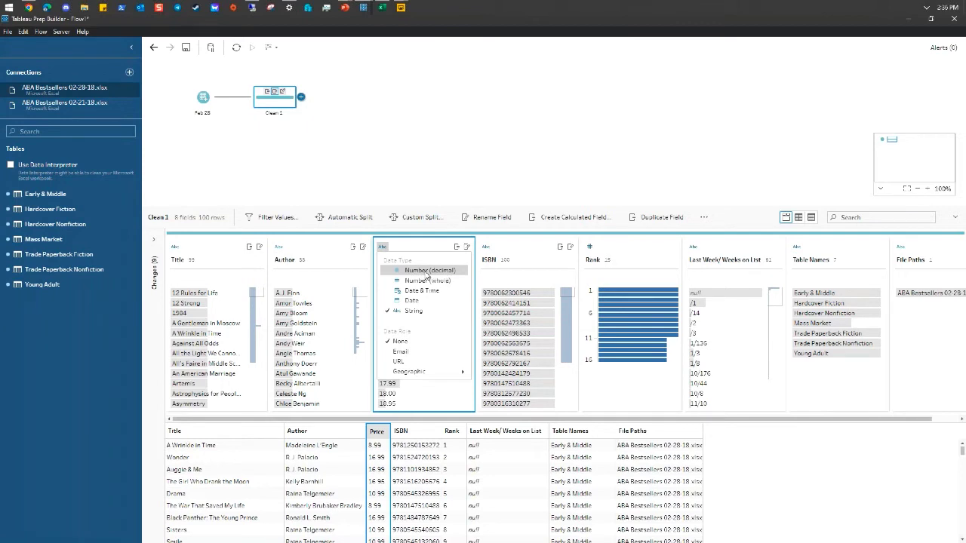
click(428, 271)
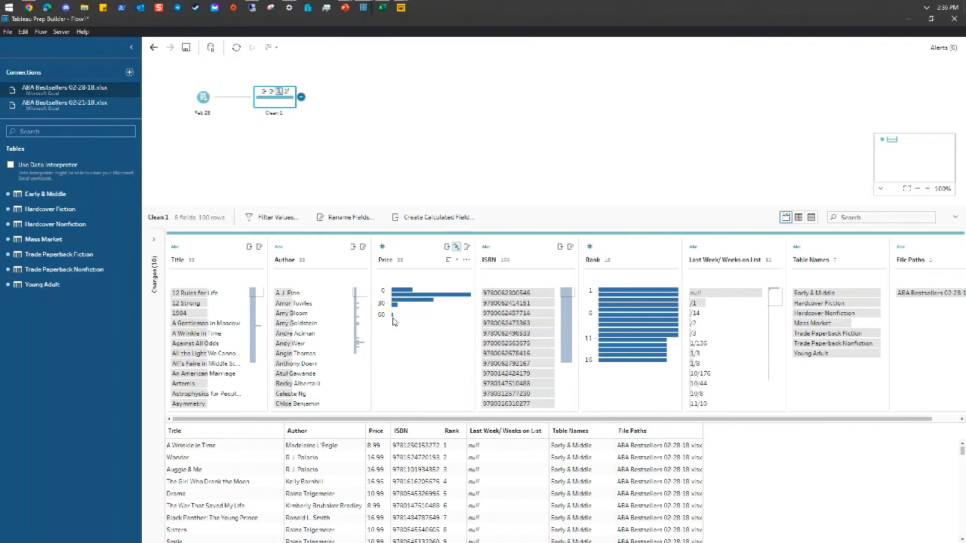
Switch the Price field's view state to Detail and look through its individual values
mouse_move(392, 320)
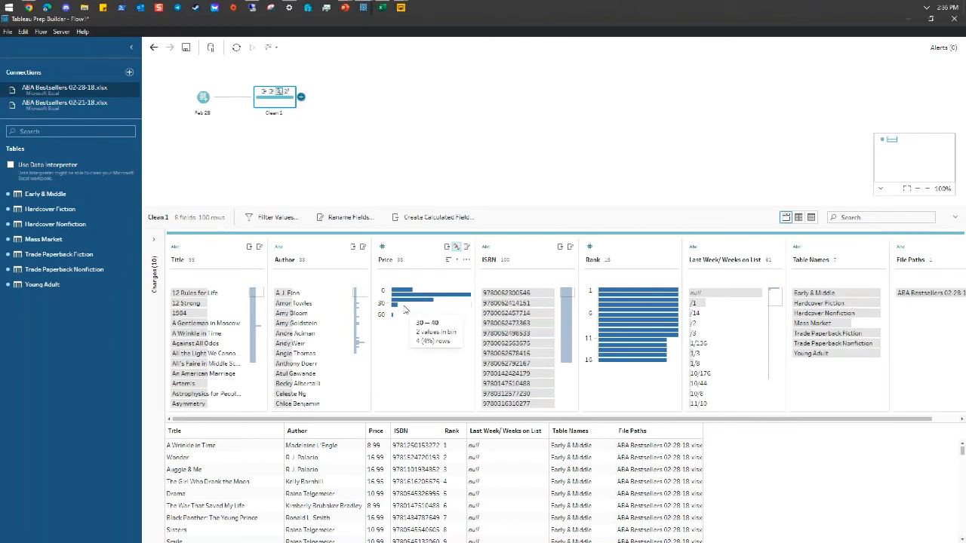
click(466, 260)
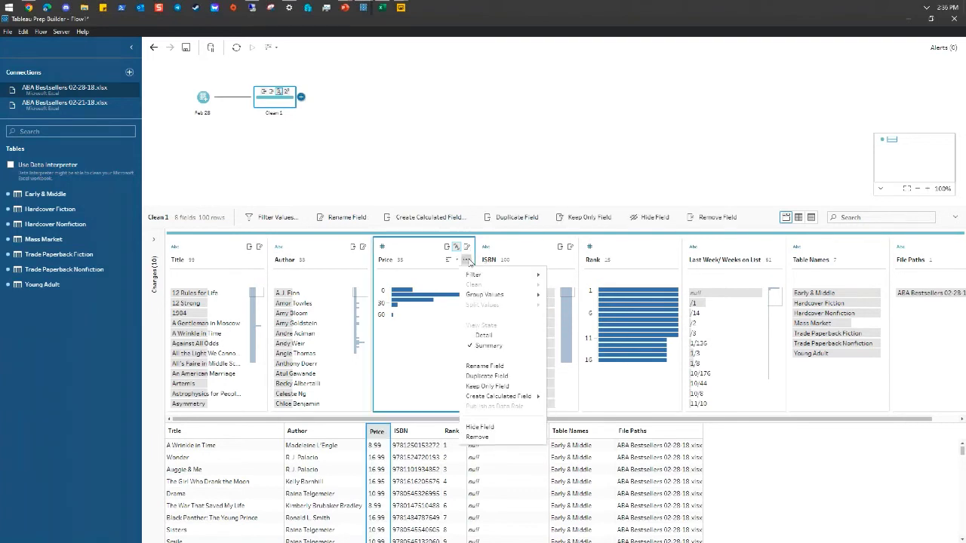
click(499, 337)
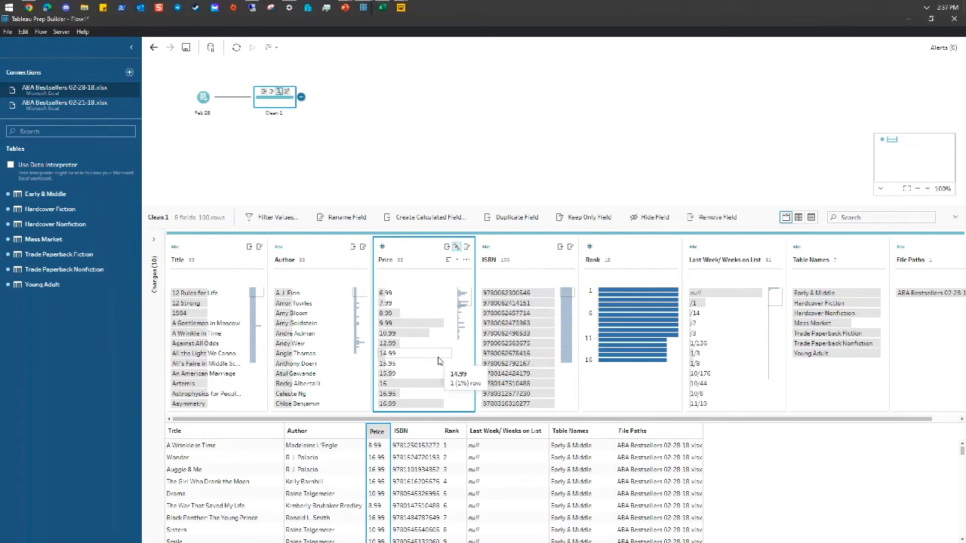
scroll(437, 359, down, 5)
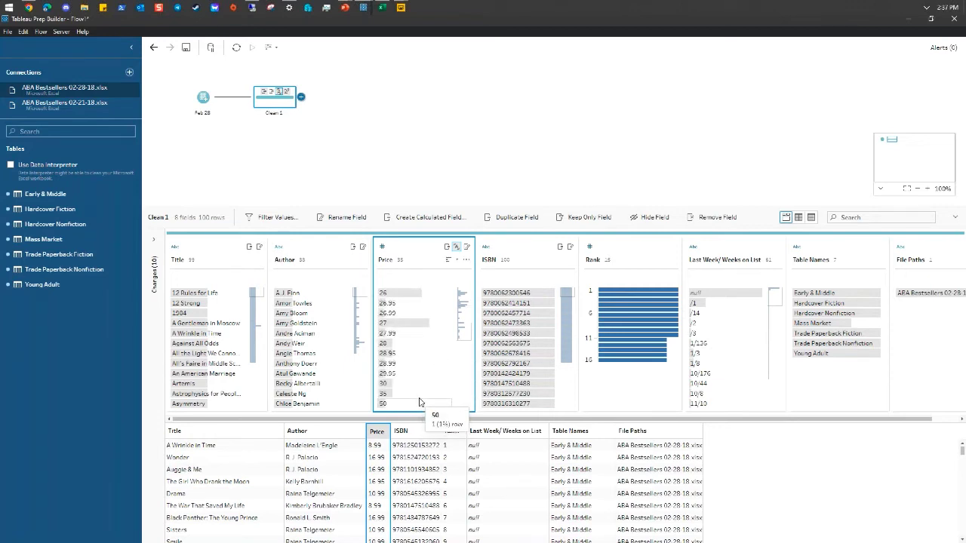
scroll(421, 402, up, 2)
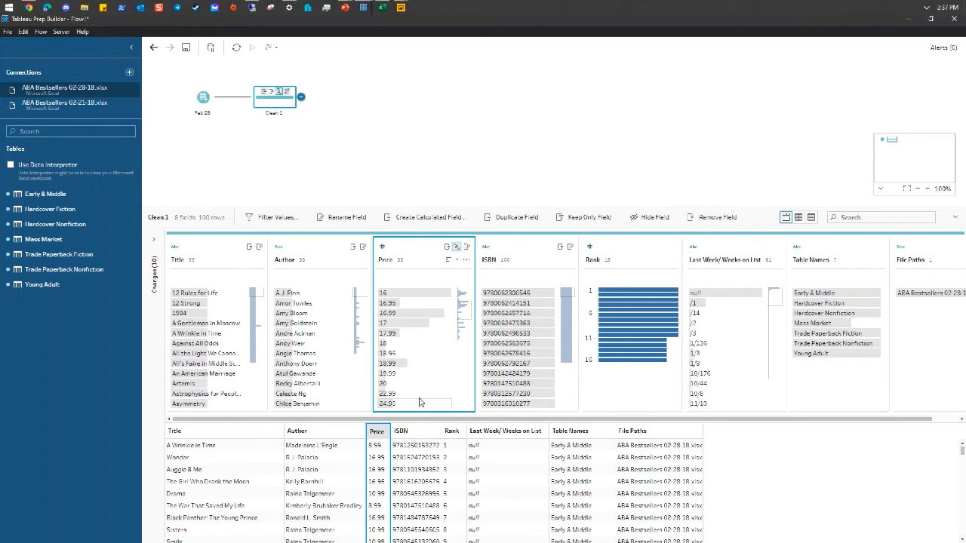
scroll(427, 396, up, 3)
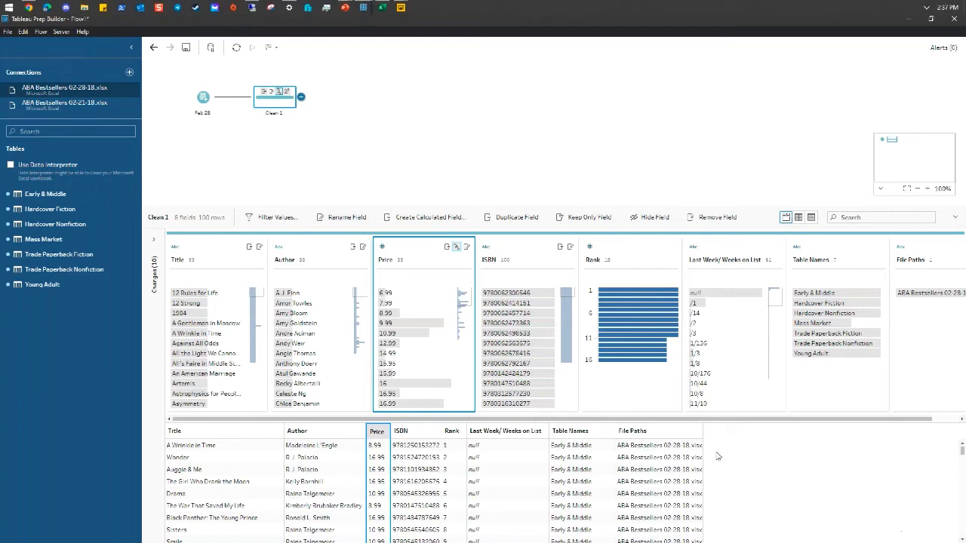
Add the Mass Market table from ABA Bestsellers 02-21-18.xlsx below the existing flow and rename that input step as Feb 21
click(50, 105)
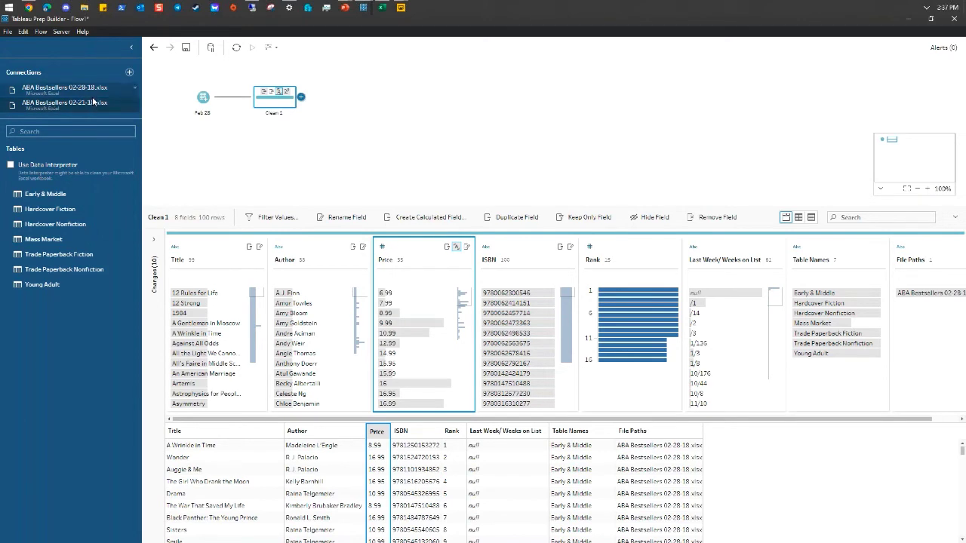
drag(57, 238, 214, 152)
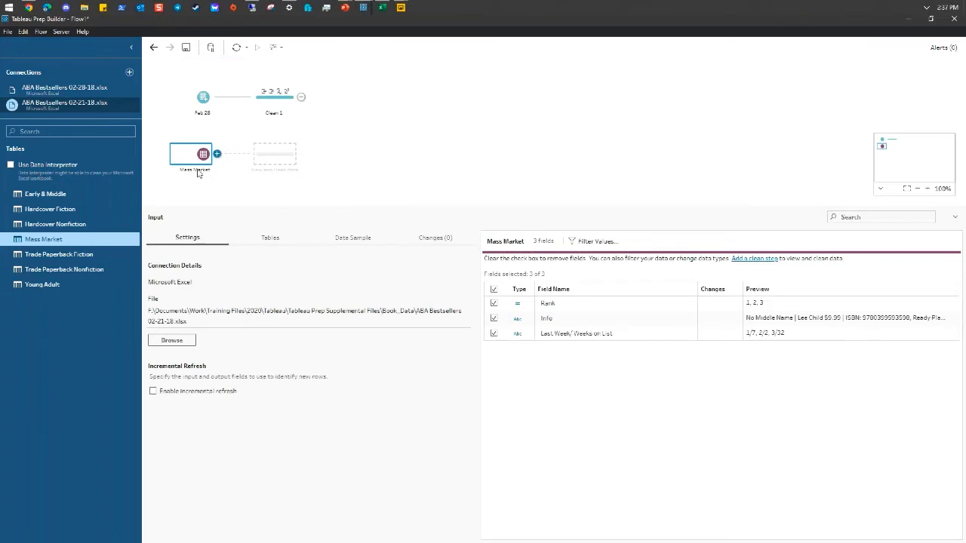
right_click(197, 170)
click(205, 184)
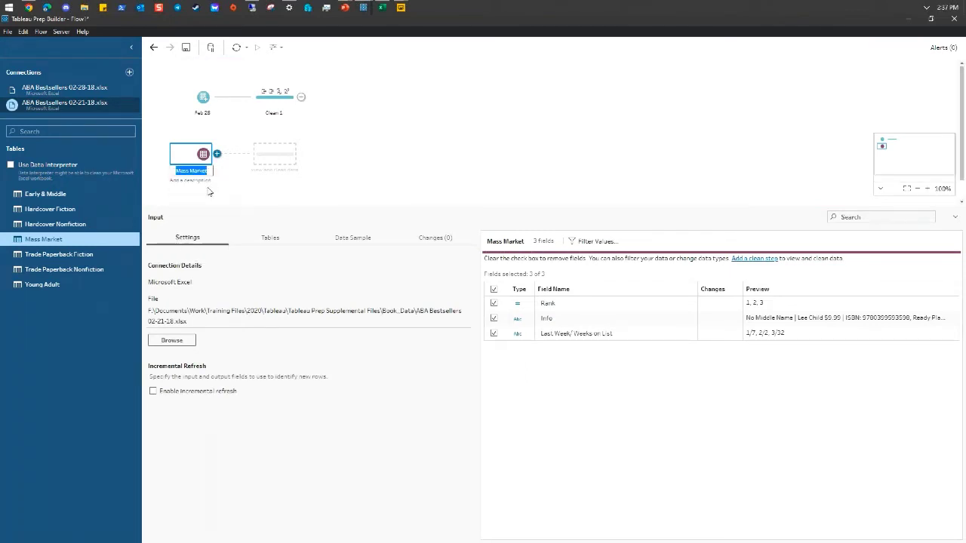
text(Feb 21)
key(Return)
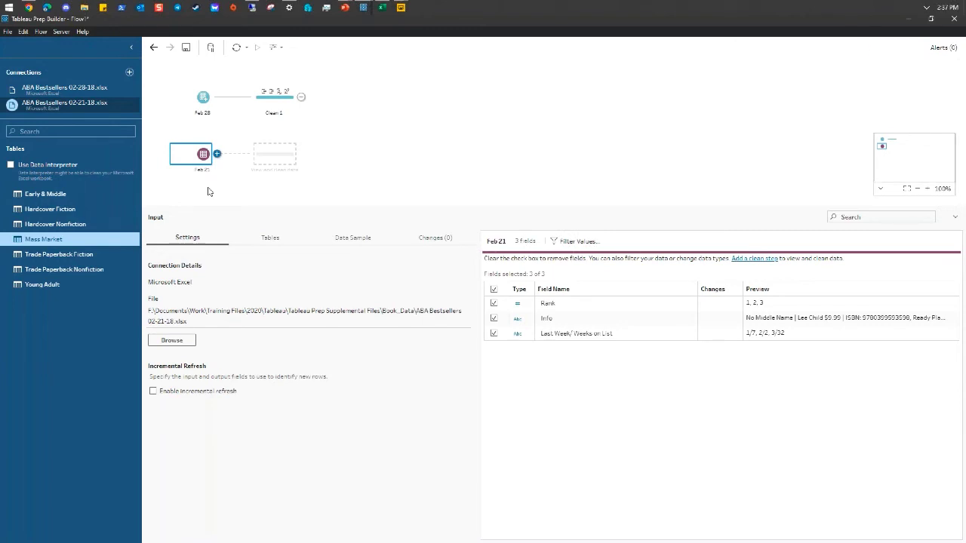
Set the Feb 21 input to union multiple tables, including all worksheets of ABA Bestsellers 02-21-18.xlsx, and apply it
click(291, 250)
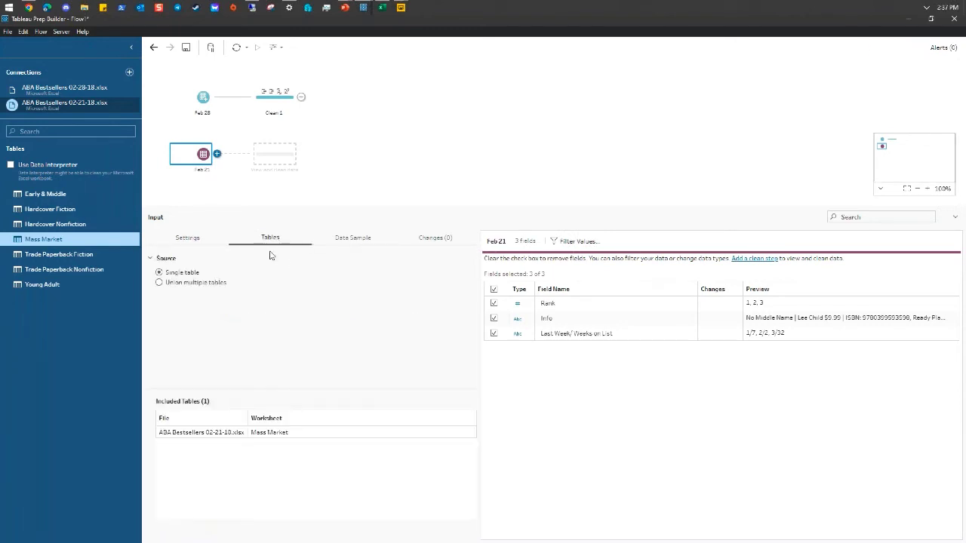
click(194, 285)
click(439, 530)
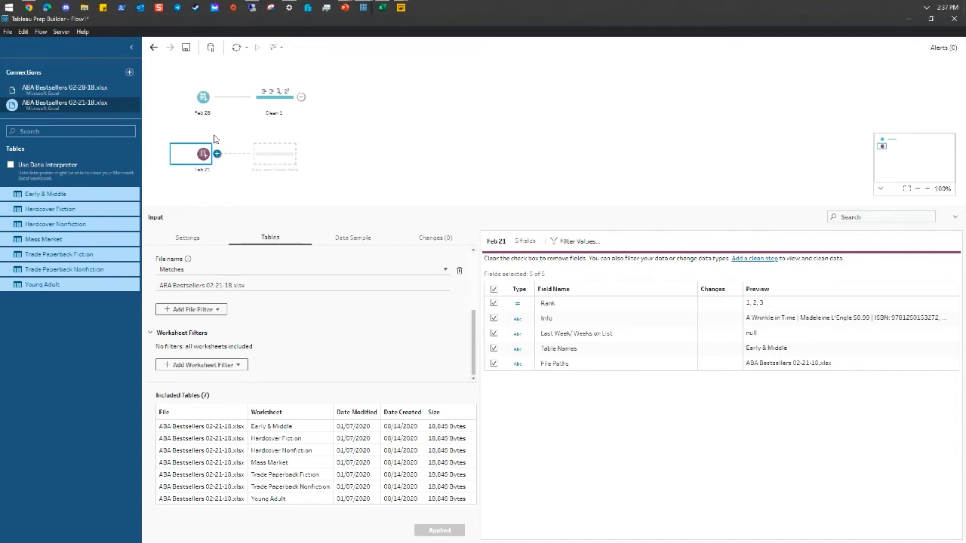
Union the Feb 21 input with the Feb 28 input in the flow
drag(202, 155, 202, 108)
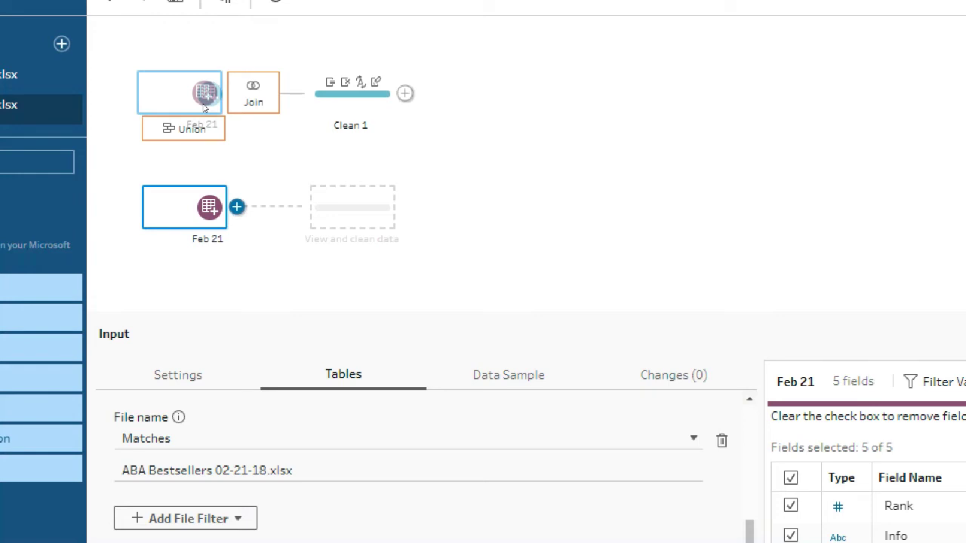
mouse_move(203, 108)
mouse_down()
mouse_move(189, 126)
mouse_move(190, 115)
mouse_up()
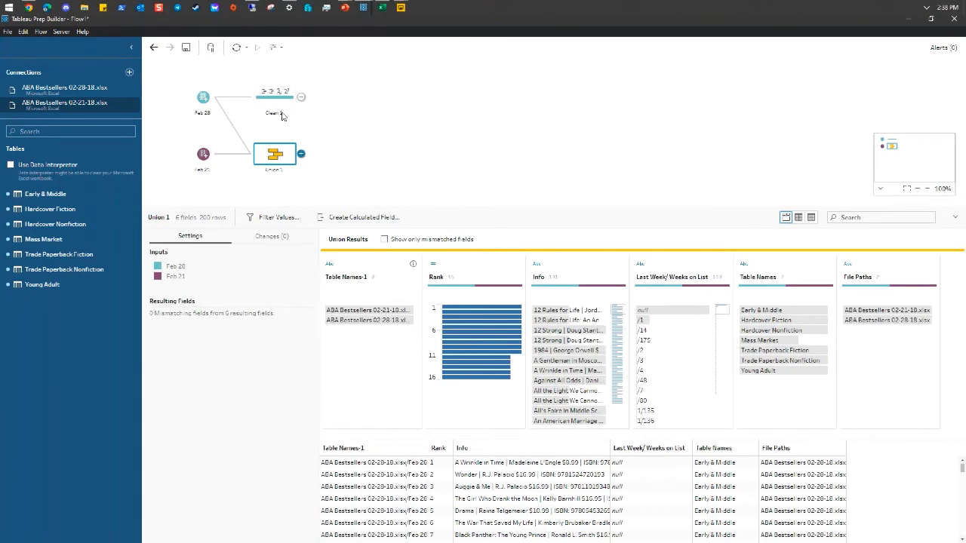
Remove the connection between Feb 28 and Clean 1, and attach Clean 1 after Union 1 in the flow
right_click(238, 103)
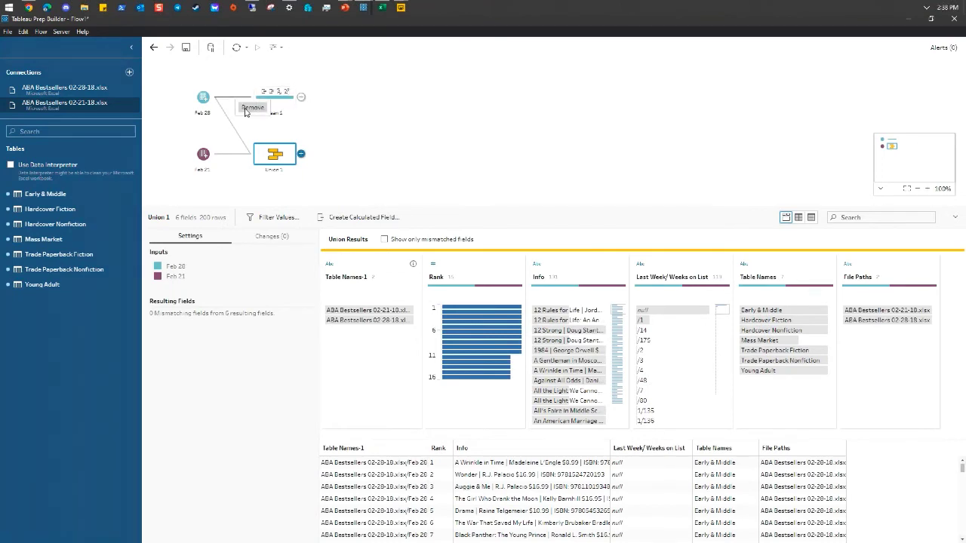
click(248, 108)
mouse_move(274, 92)
mouse_down()
mouse_move(287, 162)
mouse_move(320, 167)
mouse_move(276, 158)
mouse_move(329, 118)
mouse_move(276, 104)
mouse_up()
drag(269, 159, 241, 98)
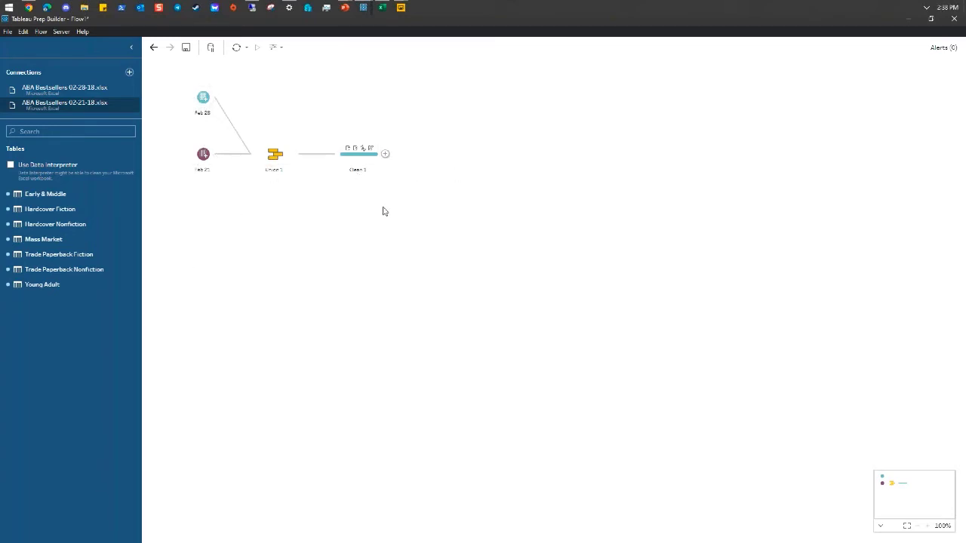
Switch to the Power Query Editor of Power BI Desktop, then close it and apply the EquipmentBySupplier query
mouse_move(404, 9)
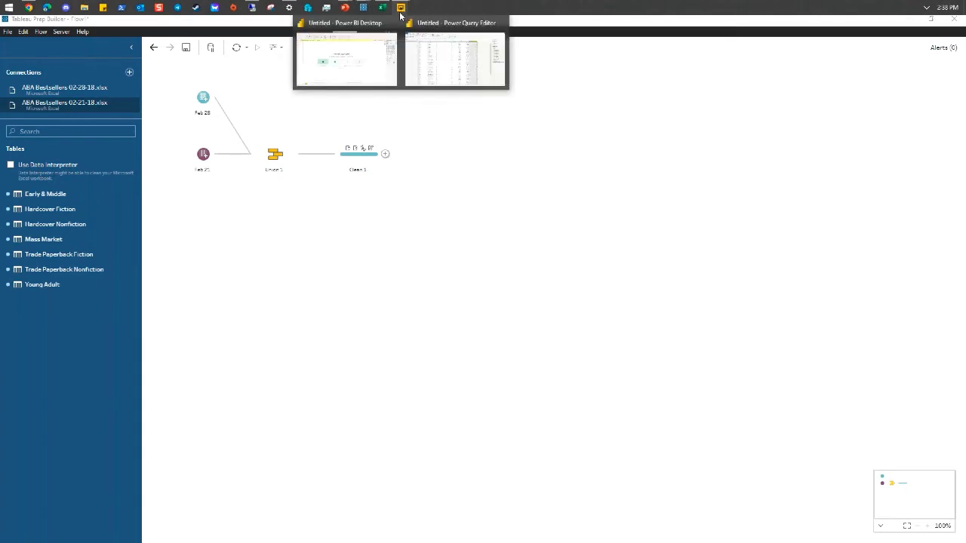
click(443, 61)
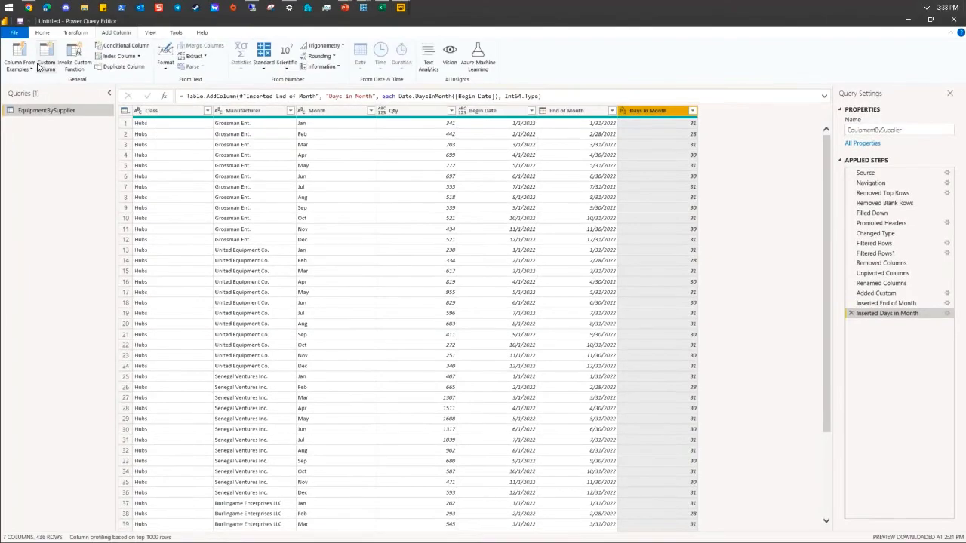
click(43, 34)
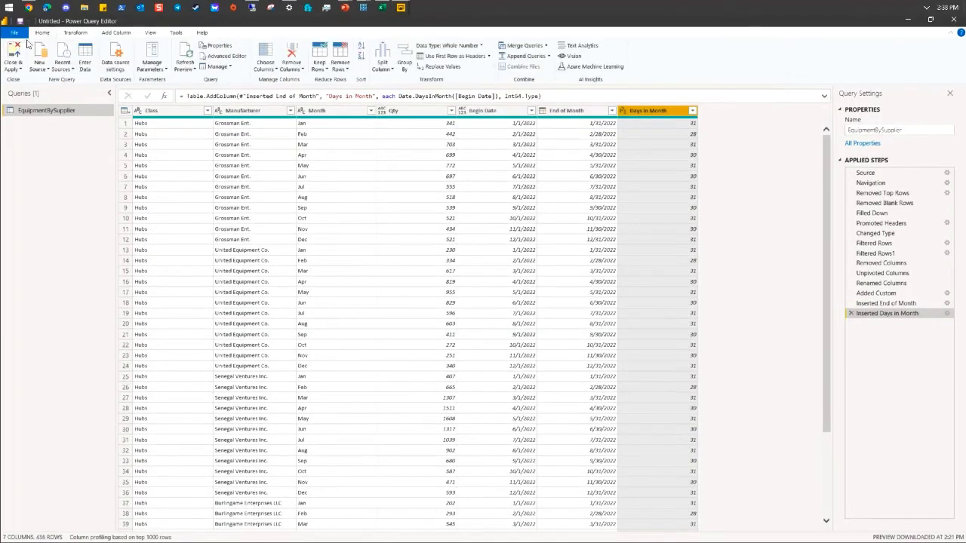
click(18, 60)
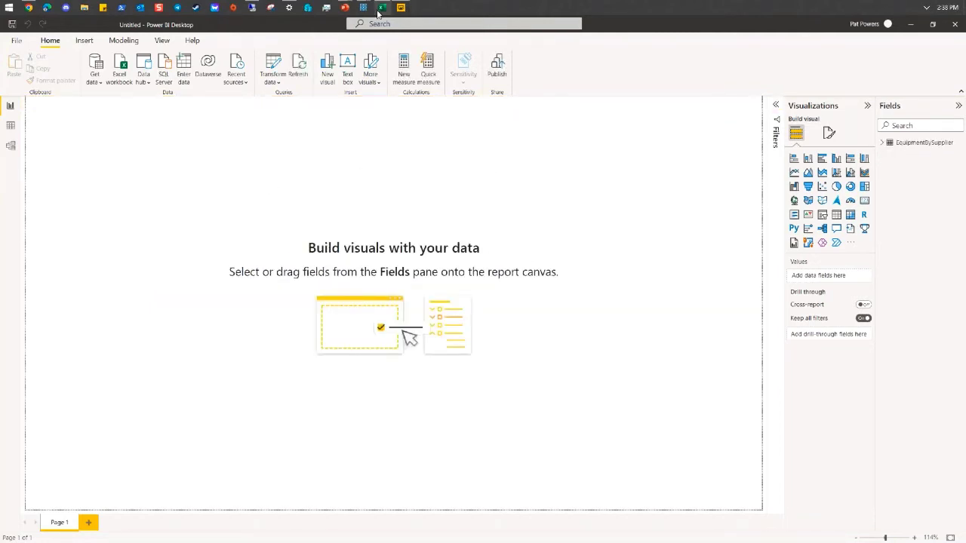
Switch back to the Flow1 window of Tableau Prep Builder and add an output step after Clean 1
mouse_move(363, 8)
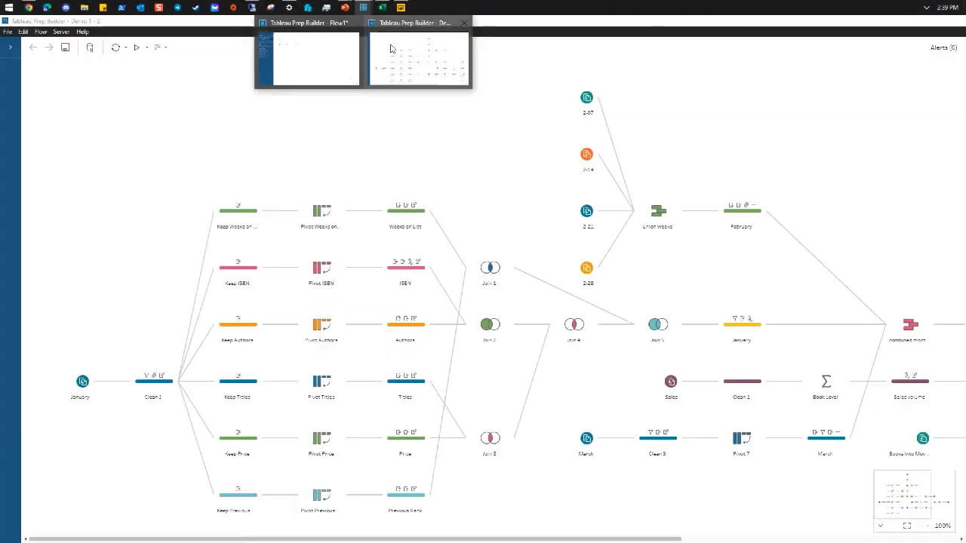
click(381, 53)
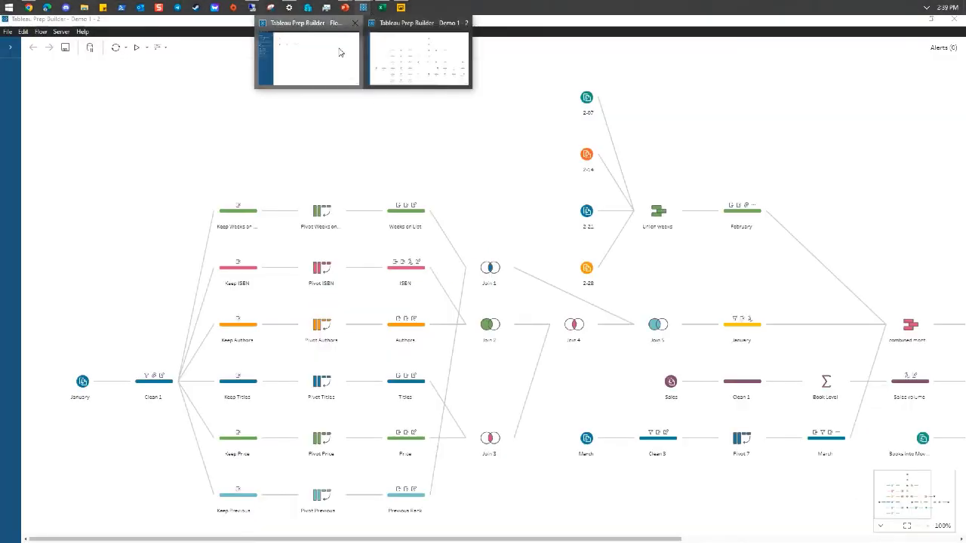
click(309, 55)
click(385, 153)
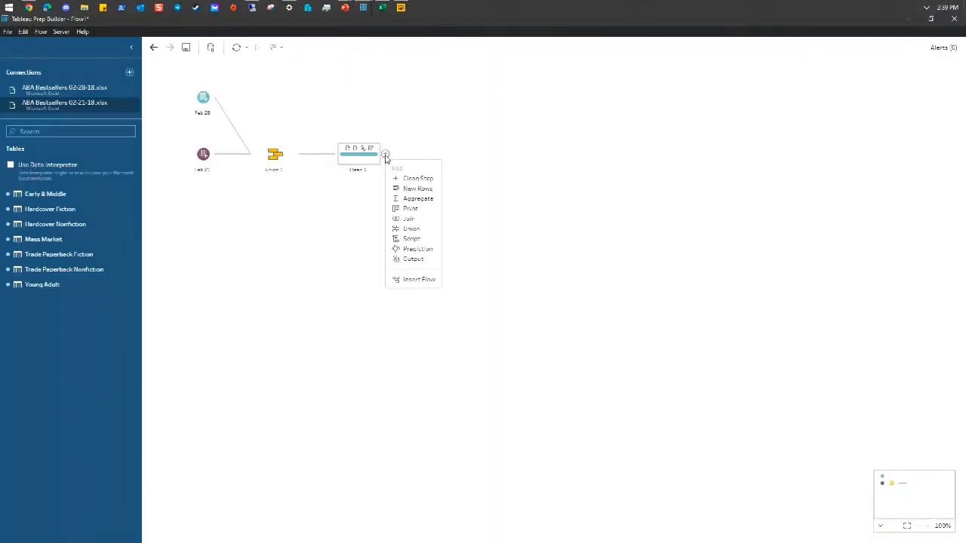
click(413, 259)
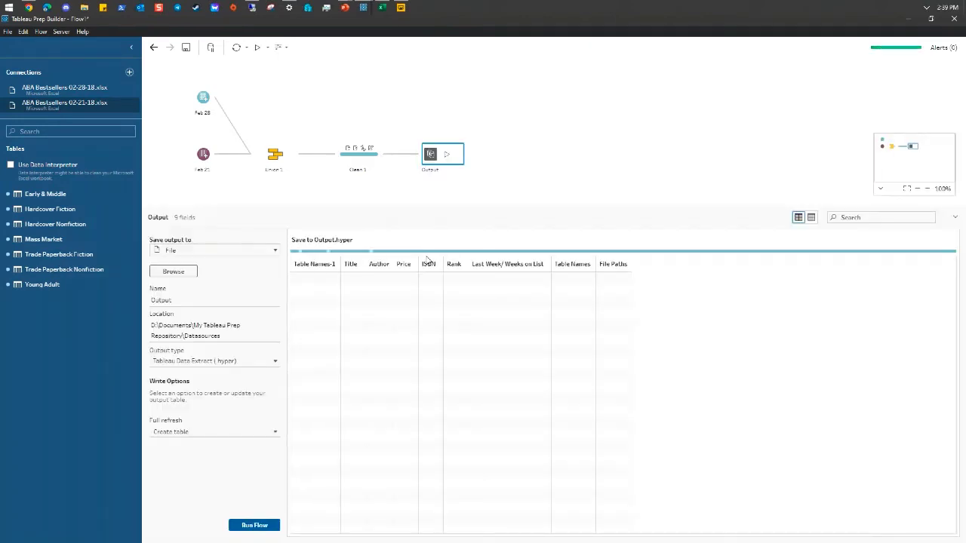
Set the output type to Microsoft Excel (.xlsx) and view the included tables of the Feb 28 input
click(275, 251)
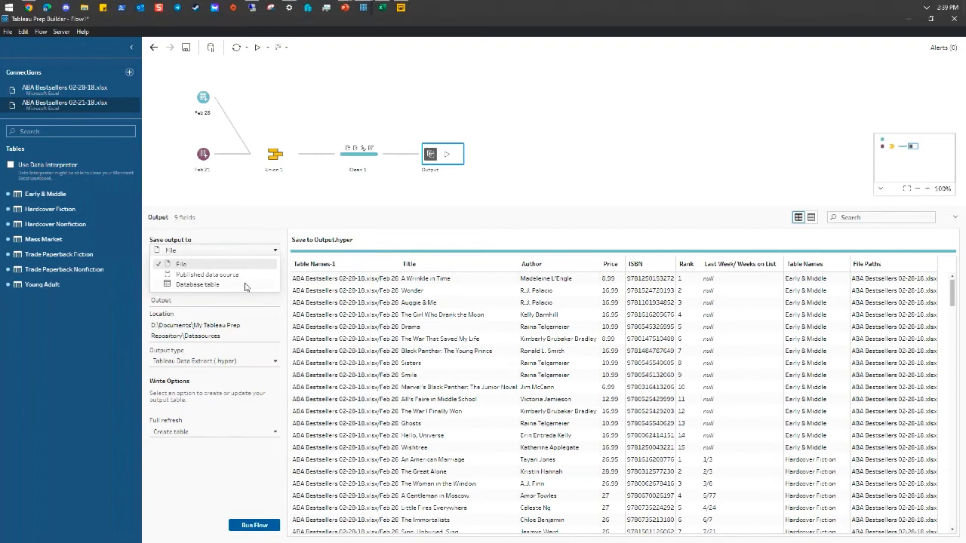
click(262, 227)
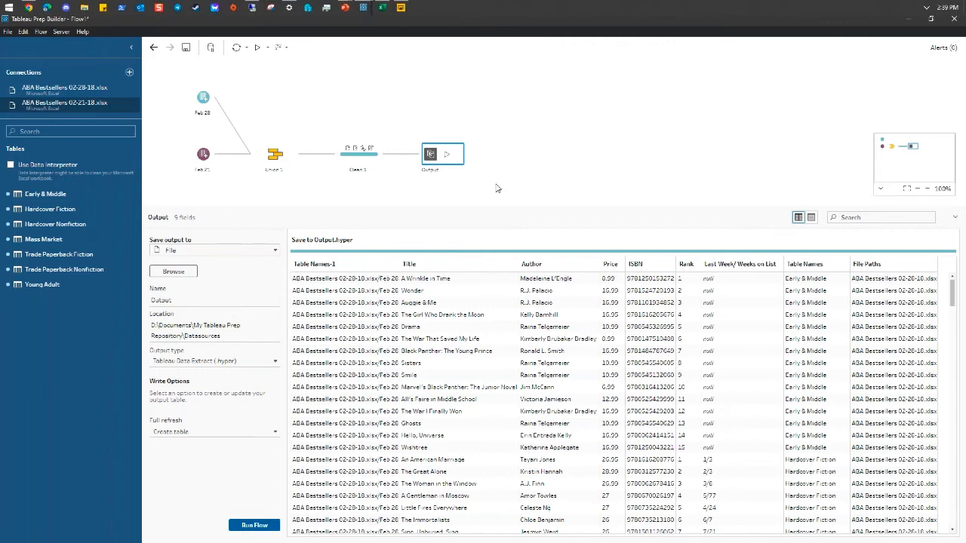
click(255, 362)
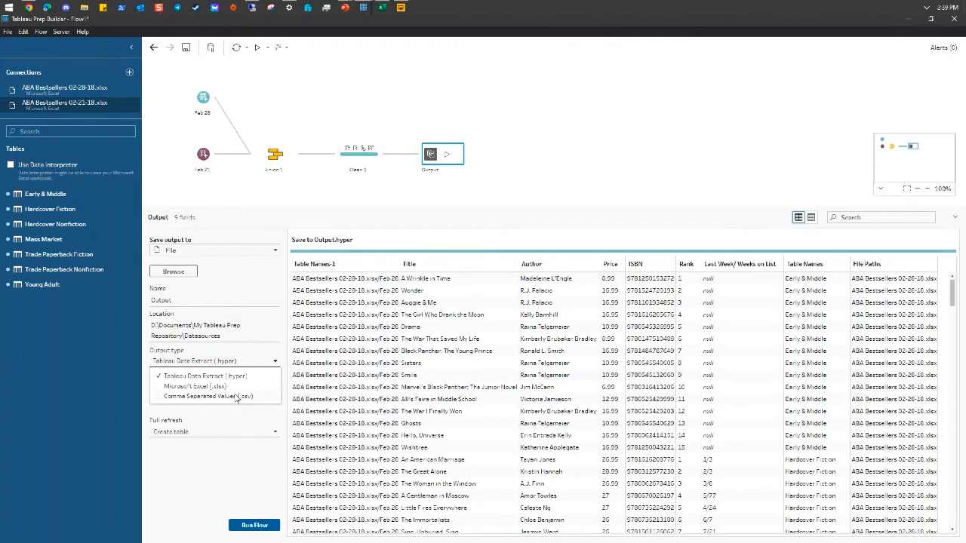
click(218, 387)
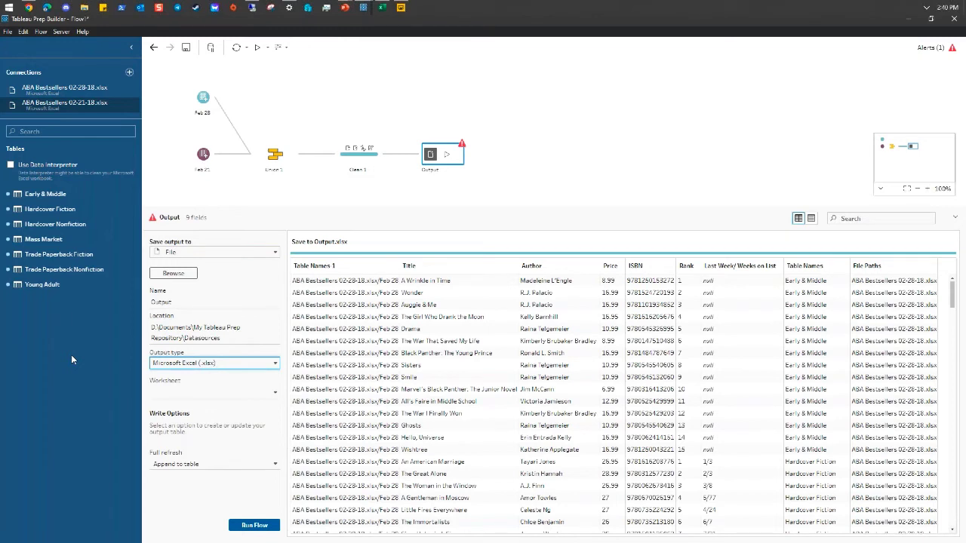
click(200, 106)
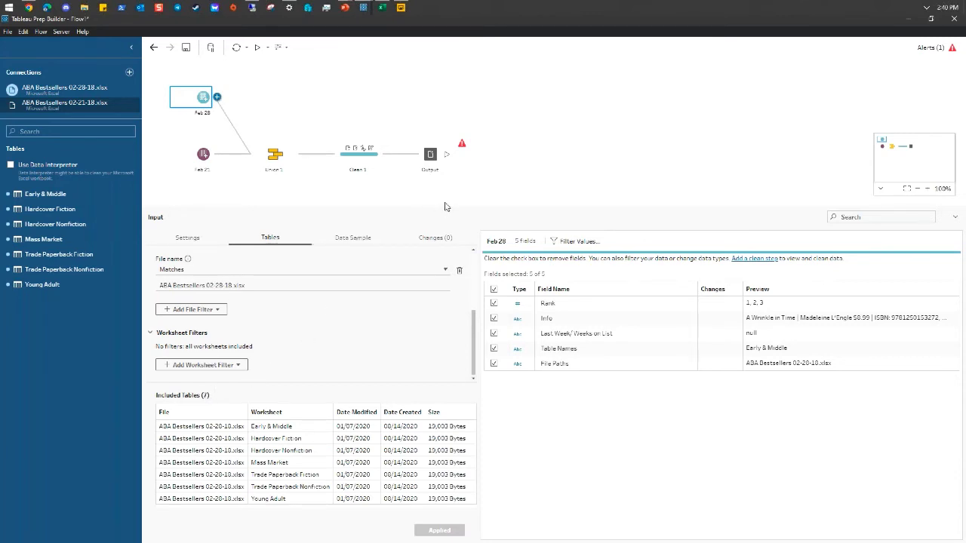
drag(448, 209, 443, 249)
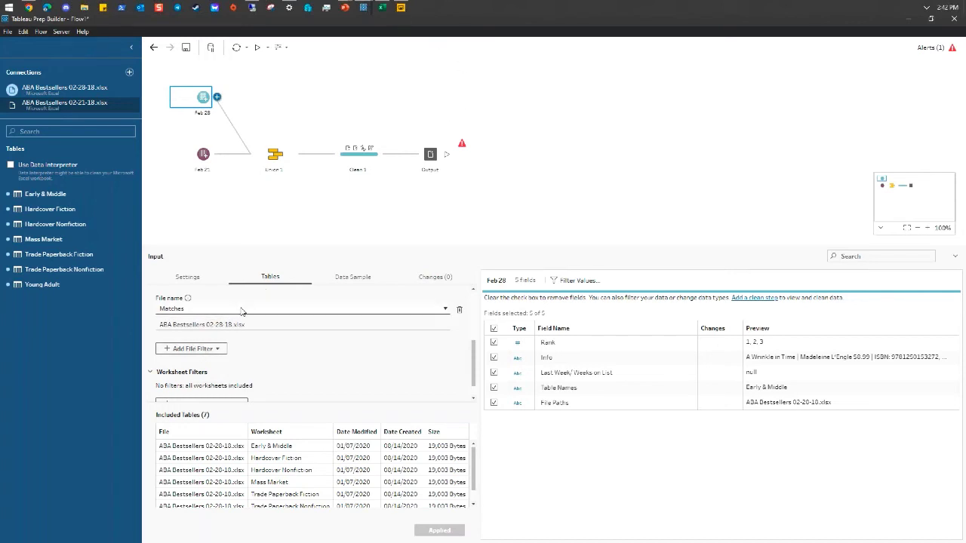
Set the output step to save to a database table and view the connection types it offers
click(431, 155)
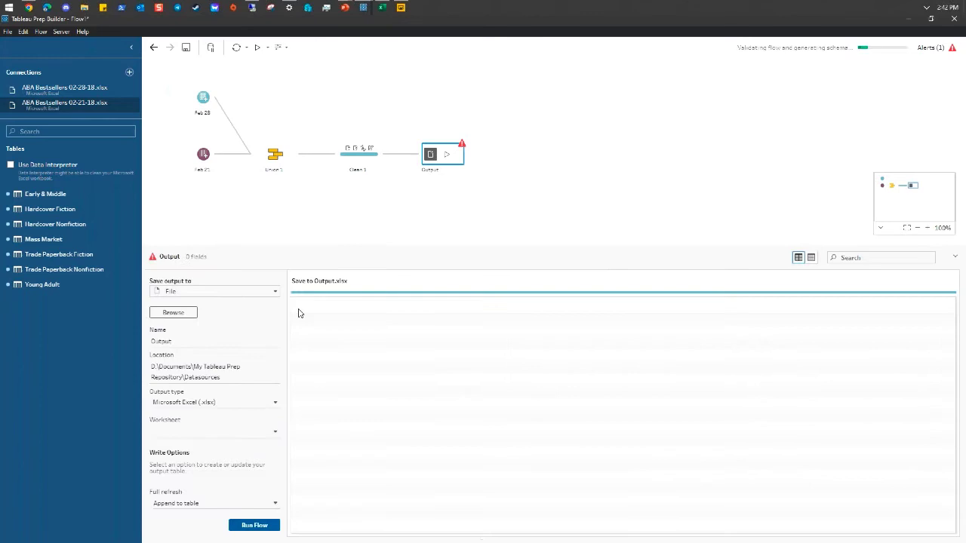
click(227, 291)
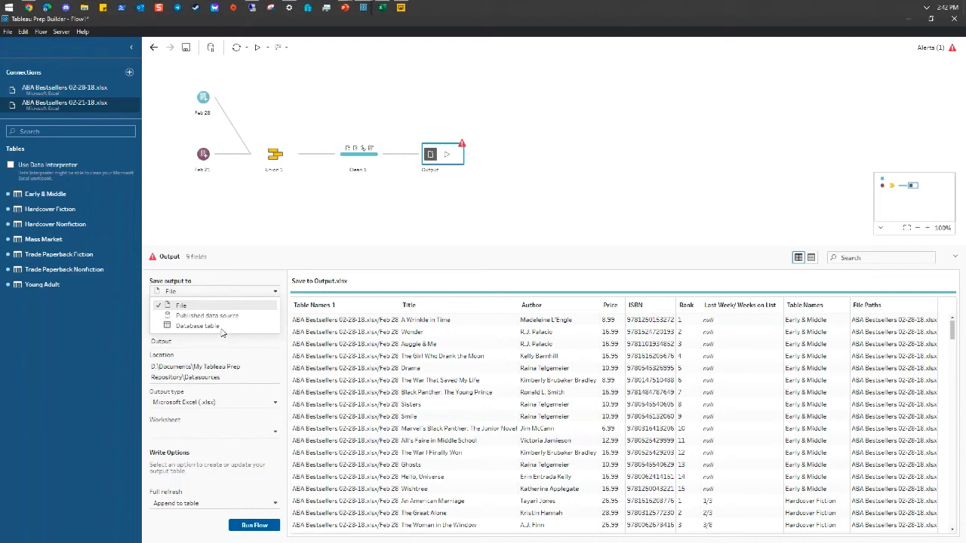
click(221, 326)
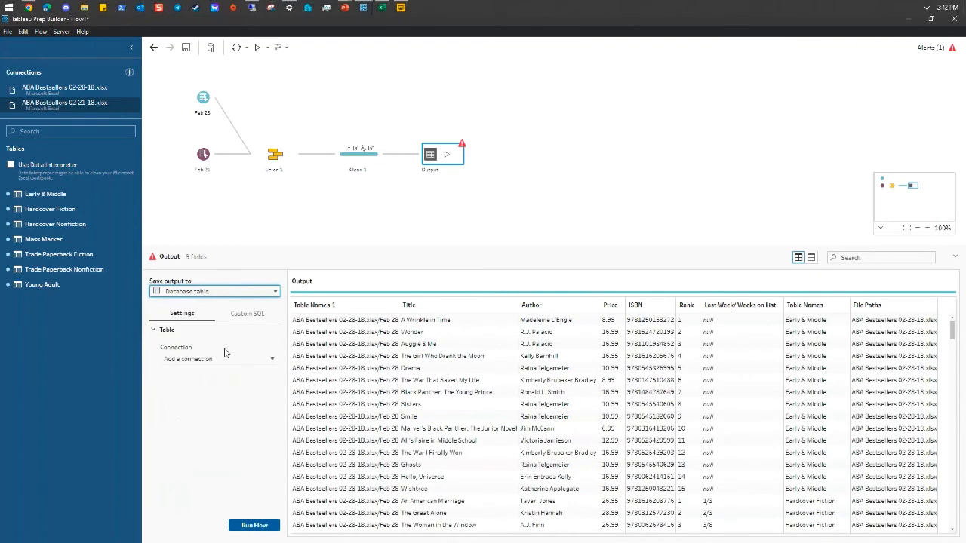
click(228, 362)
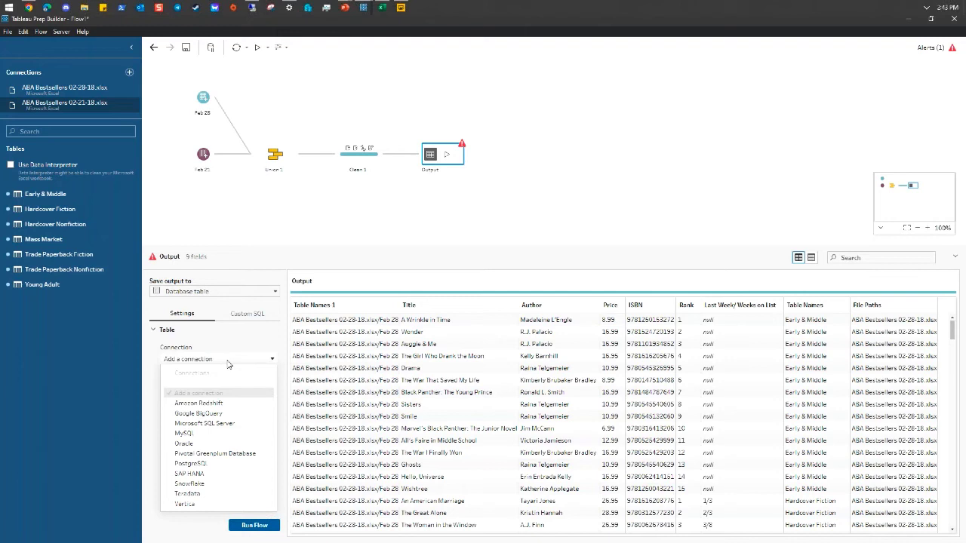
key(alt+Tab)
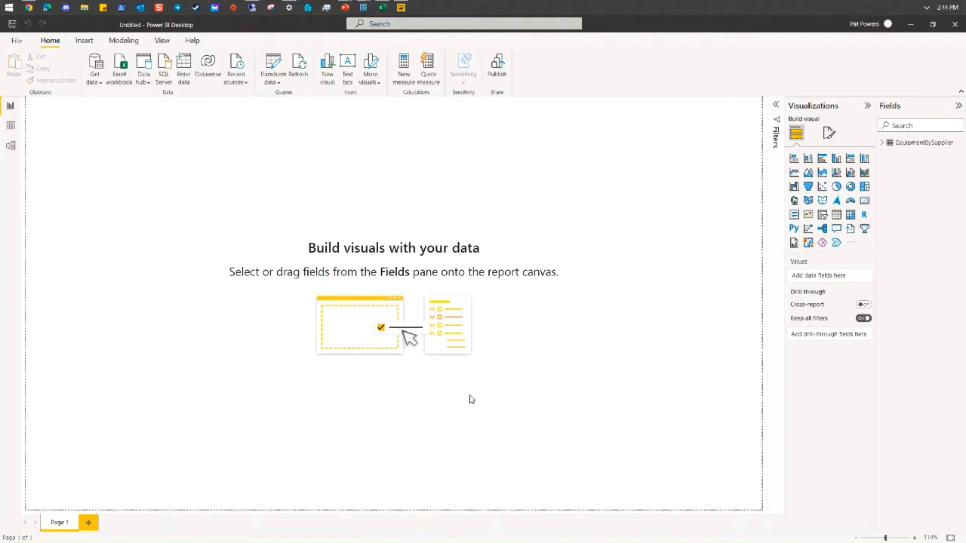
mouse_move(363, 7)
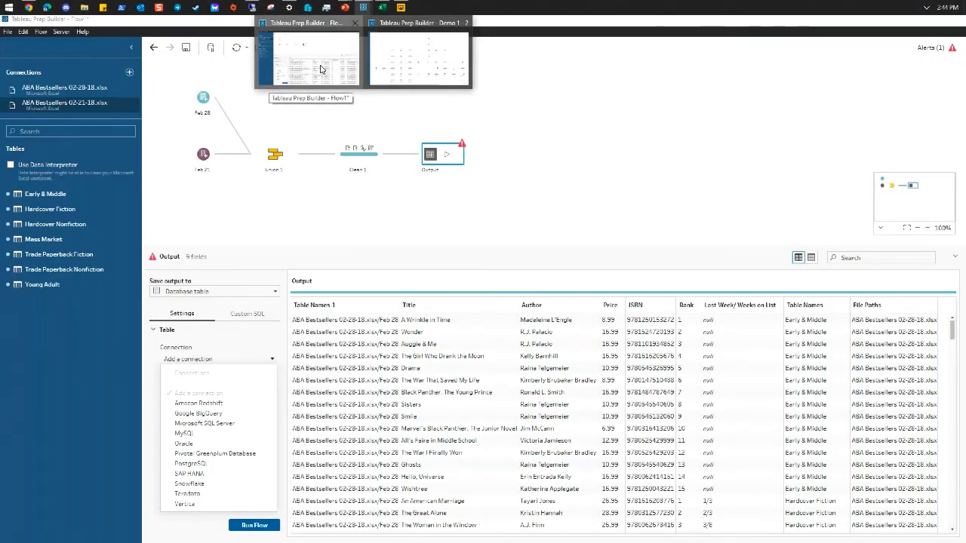
click(320, 68)
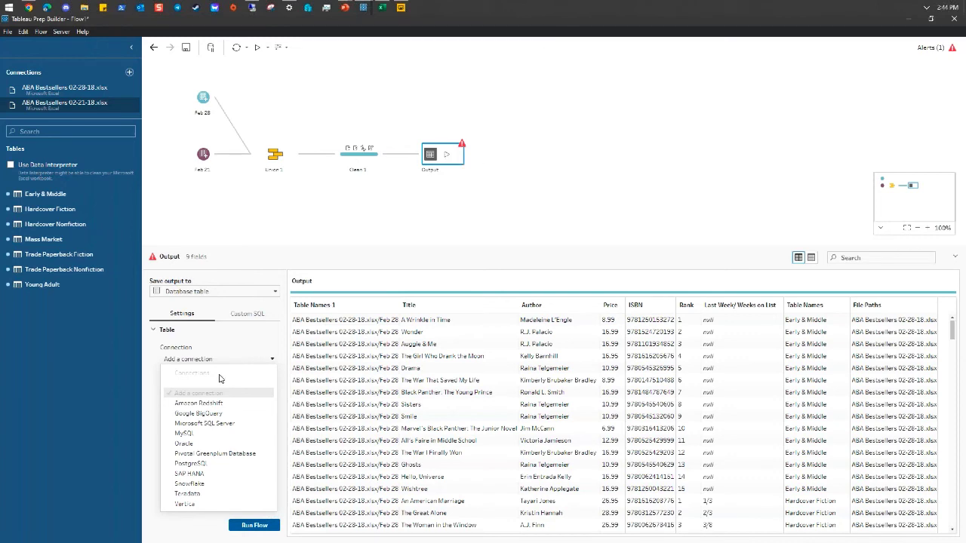
Save the output to a file of type Comma Separated Values (.csv) and run the flow for it
click(214, 292)
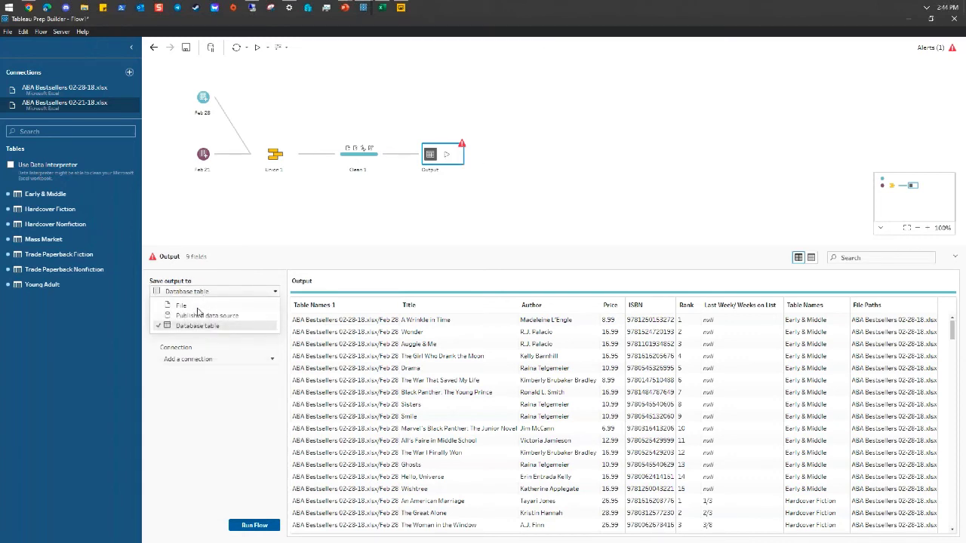
click(197, 305)
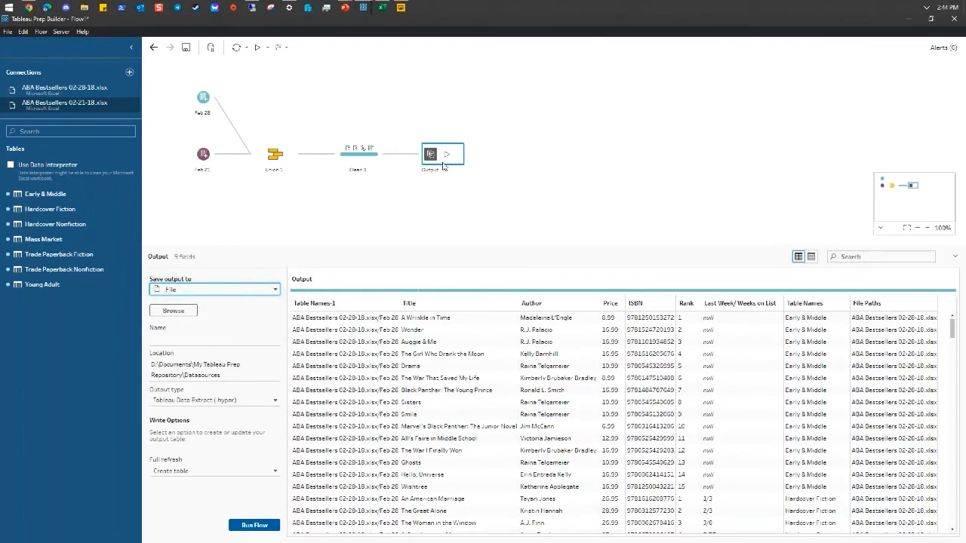
click(247, 400)
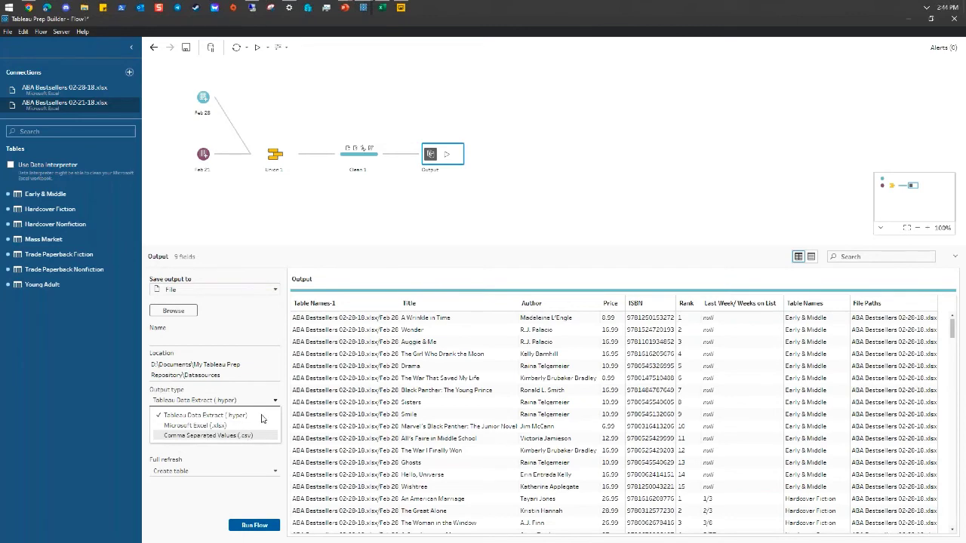
click(245, 436)
click(446, 155)
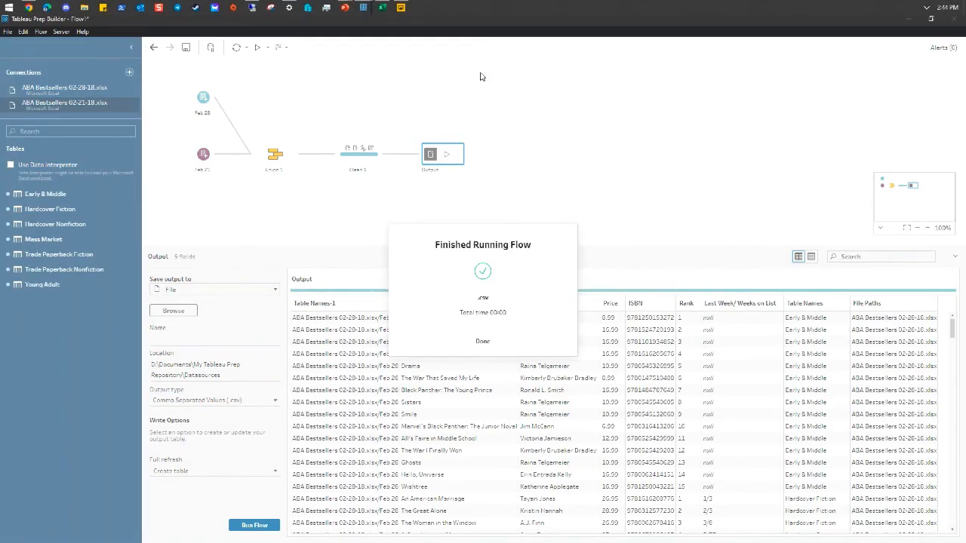
Switch to the Demo 1 - 2 flow and examine its chain of steps through to the outputs, including the Clean 3 step
mouse_move(366, 11)
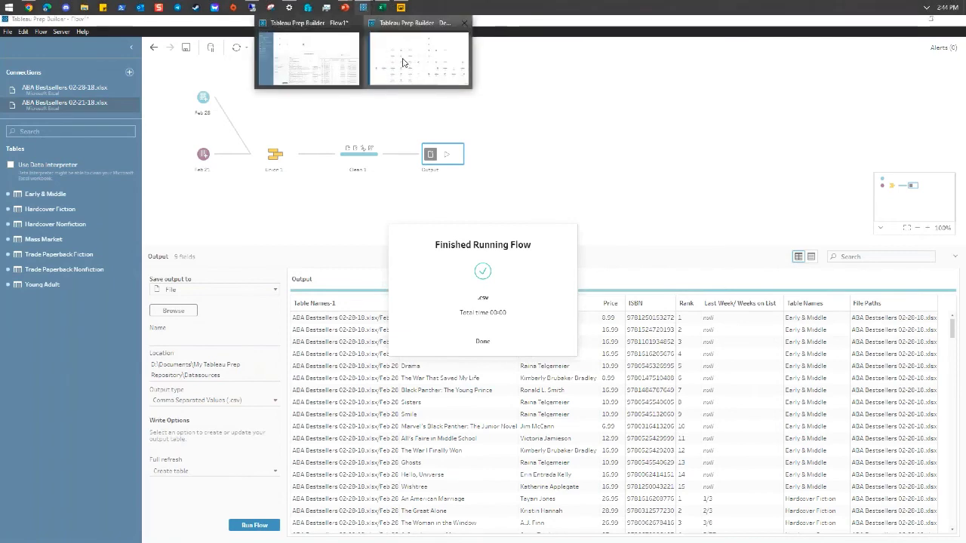
click(403, 77)
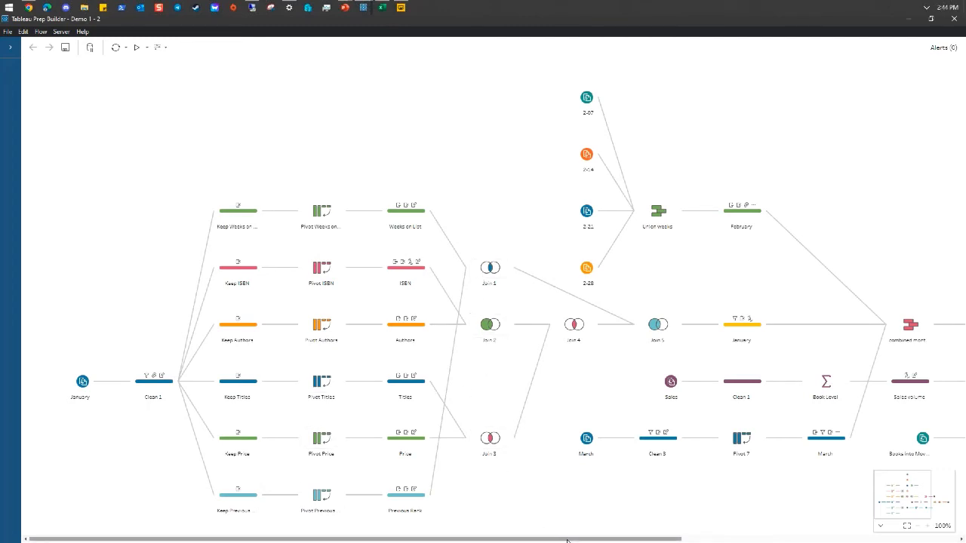
drag(567, 540, 687, 540)
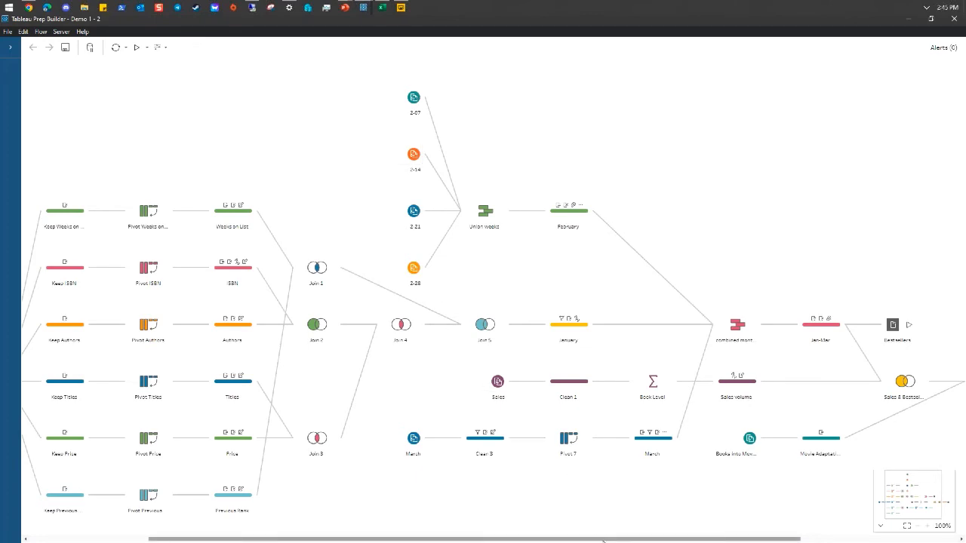
drag(604, 540, 775, 540)
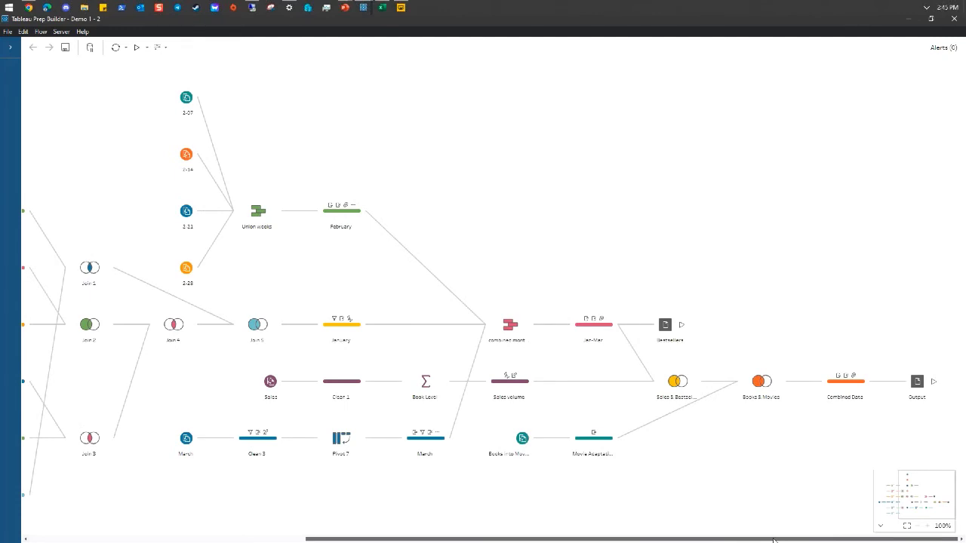
drag(766, 540, 655, 539)
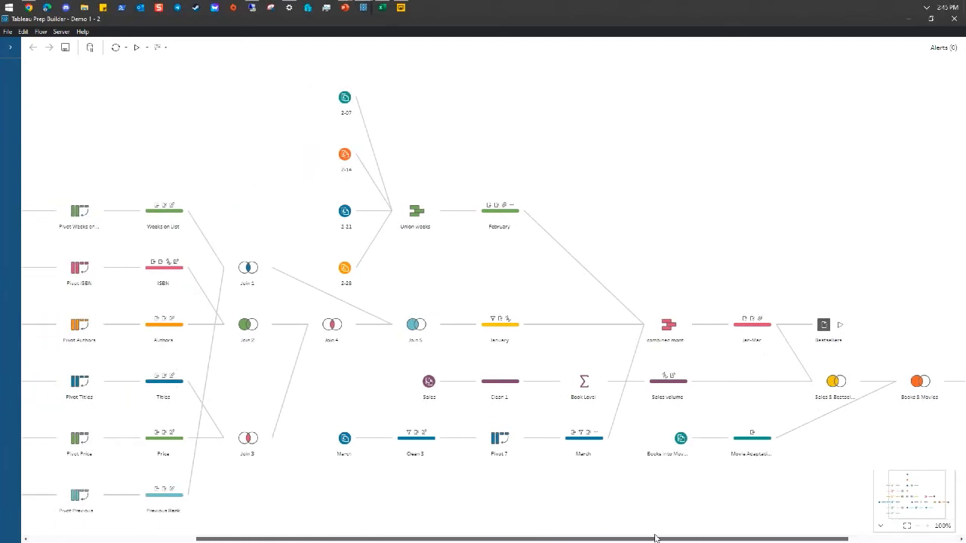
click(431, 439)
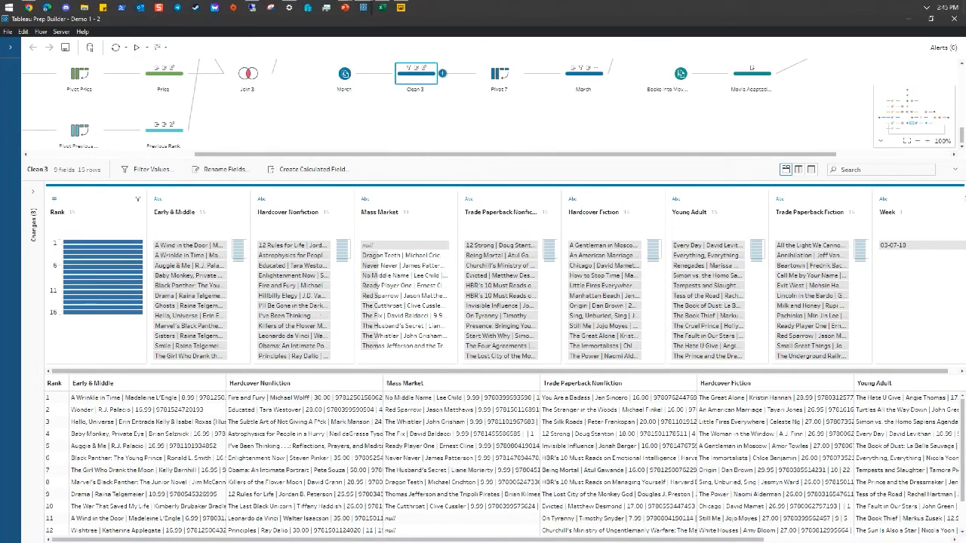
drag(727, 157, 726, 349)
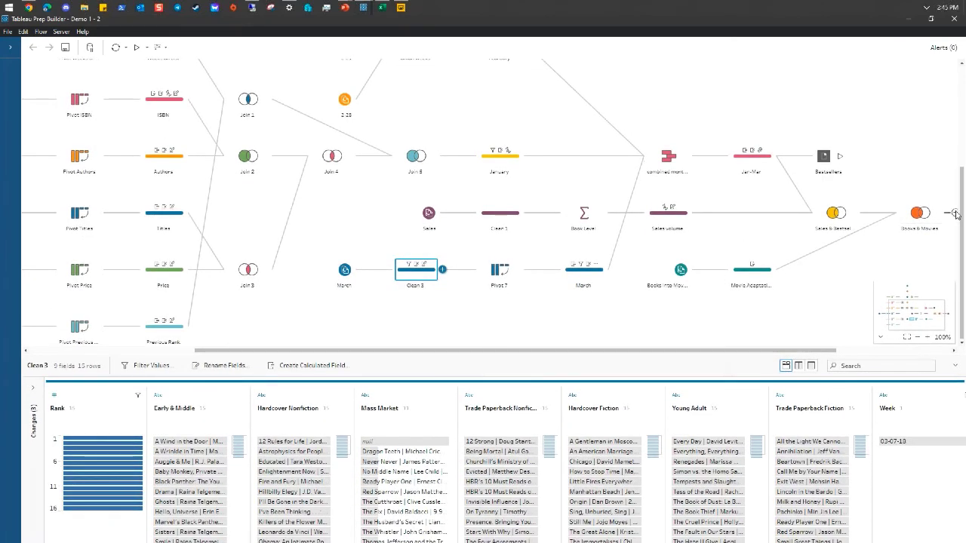
drag(792, 351, 906, 351)
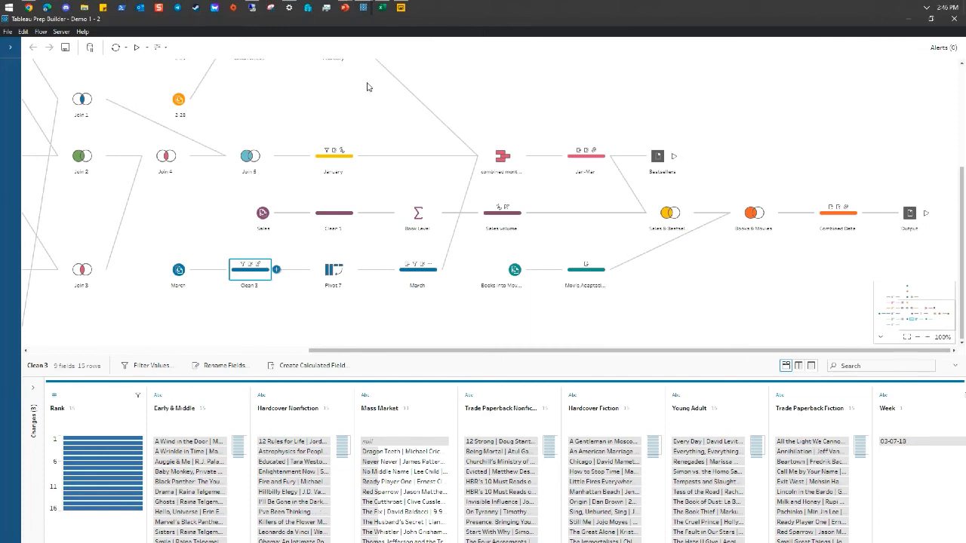
Switch to the running PowerPoint slide show and advance to the Cognos Analytics options slide
mouse_move(401, 9)
mouse_move(345, 8)
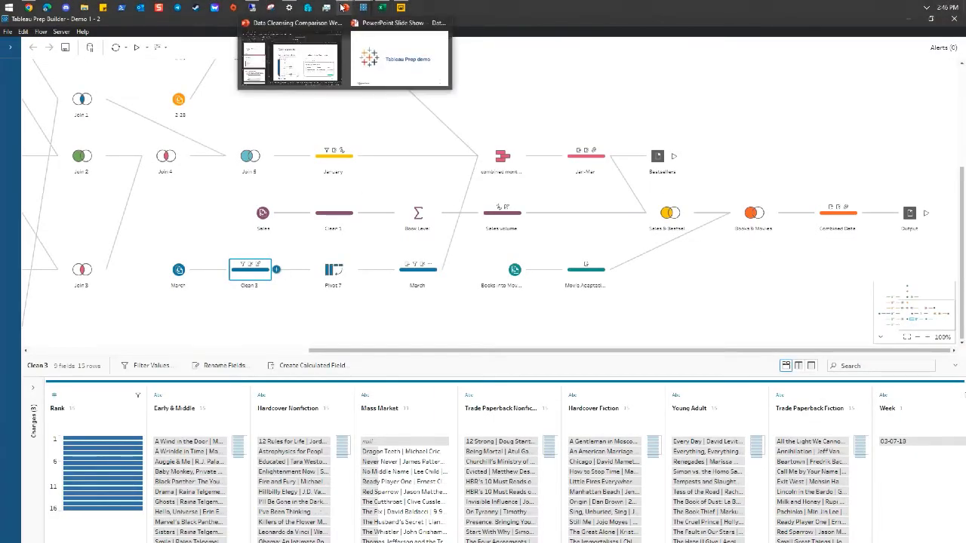
click(376, 53)
click(421, 212)
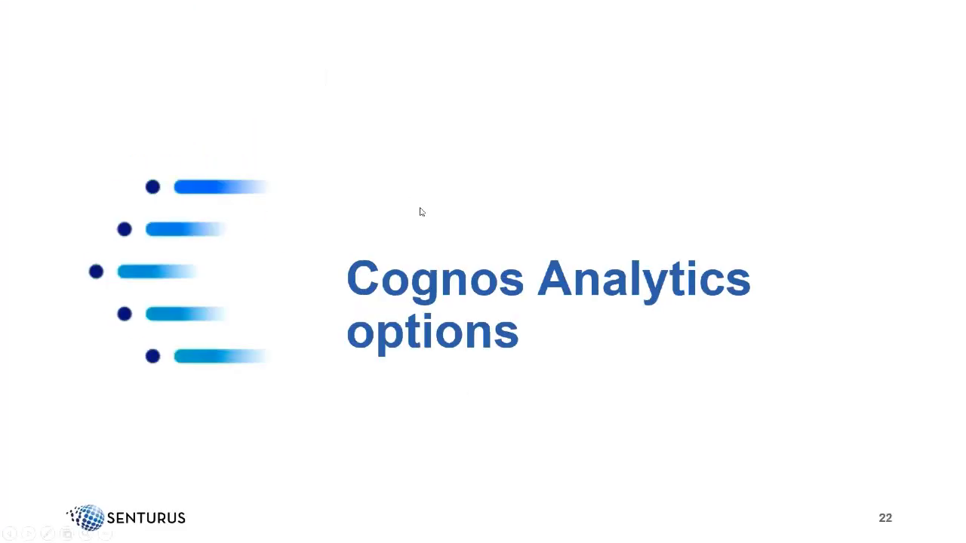
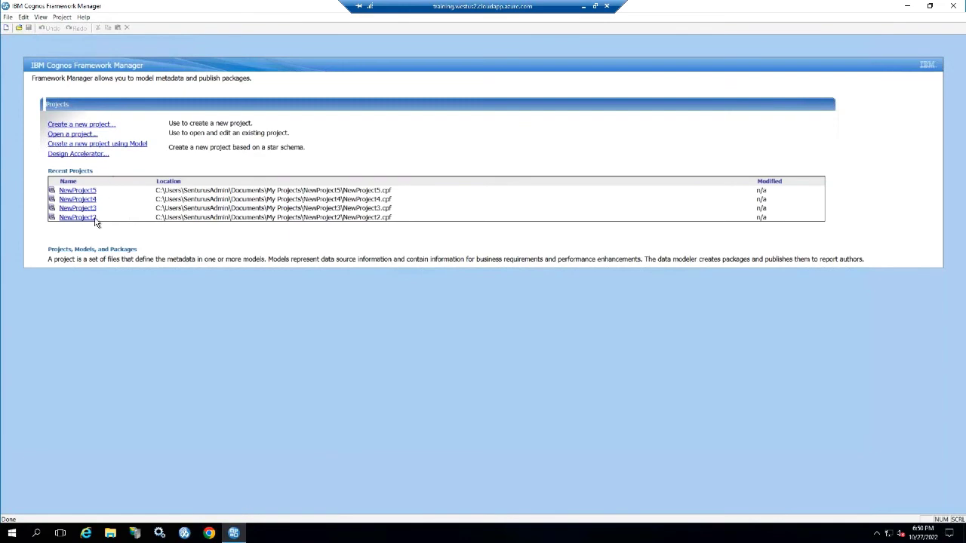
Create a new Framework Manager project under the proposed name, with Dynamic Query Mode on and English as the design language
click(88, 126)
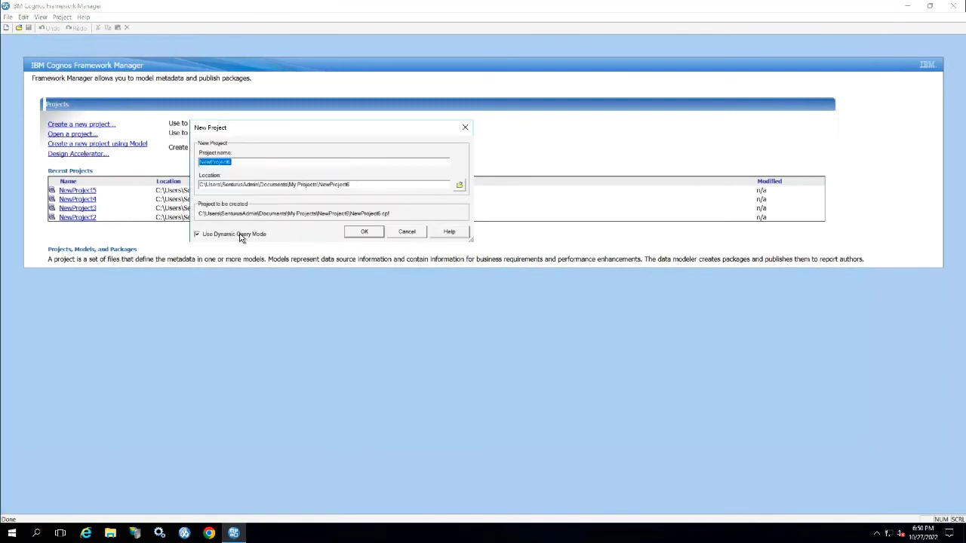
click(364, 233)
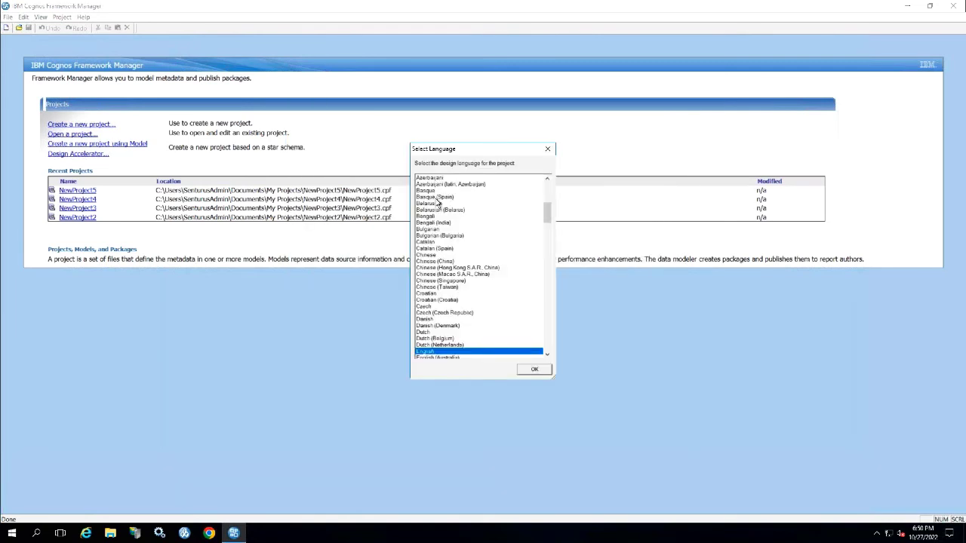
click(537, 370)
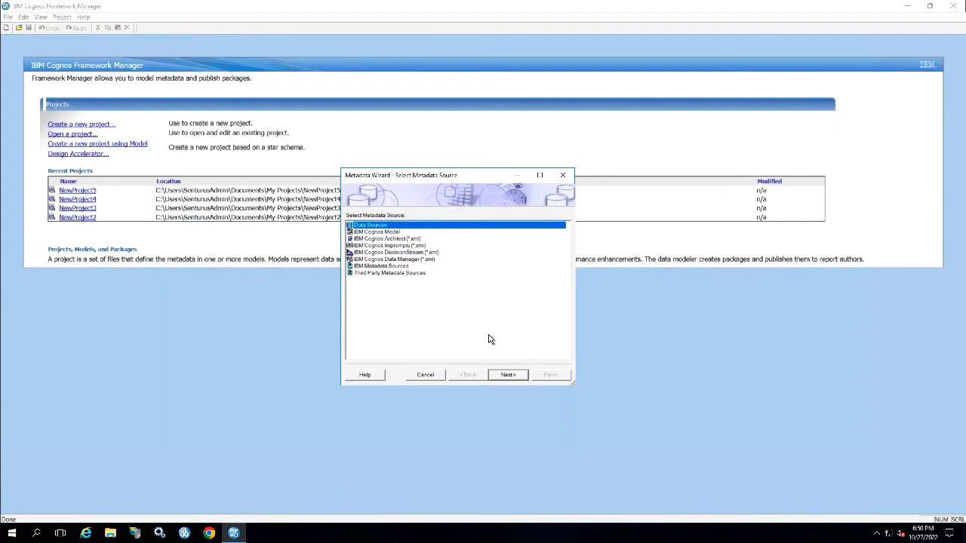
Choose Data Sources as the metadata source and great_outdoors_sales as the data source to import from
click(507, 374)
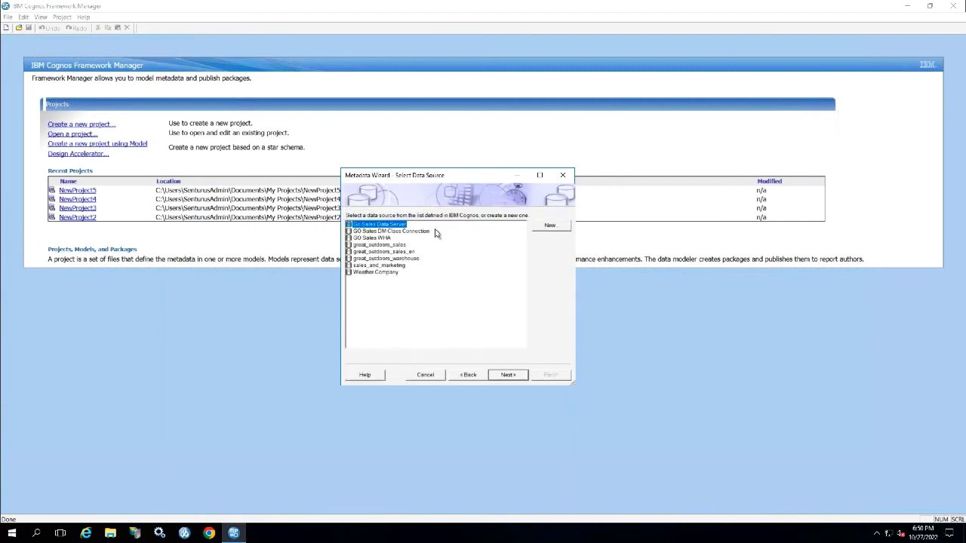
click(385, 245)
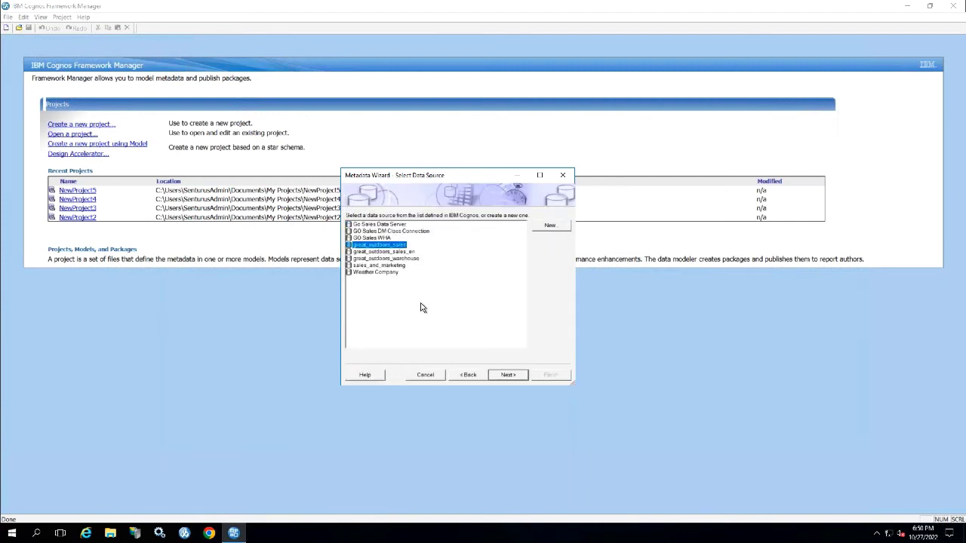
click(506, 377)
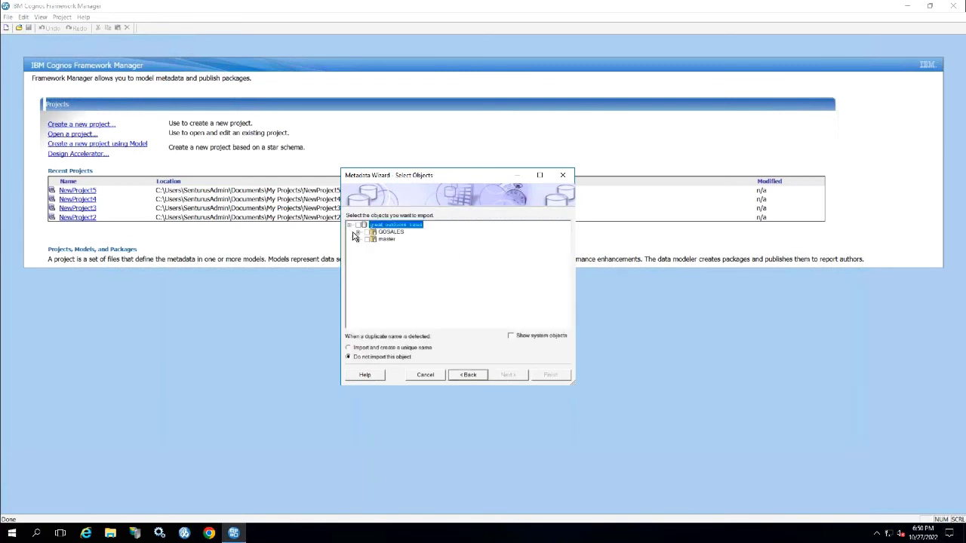
Expand GOSALES and its gosales schema to list the tables, moving the wizard up for more room
click(357, 233)
scroll(382, 249, down, 2)
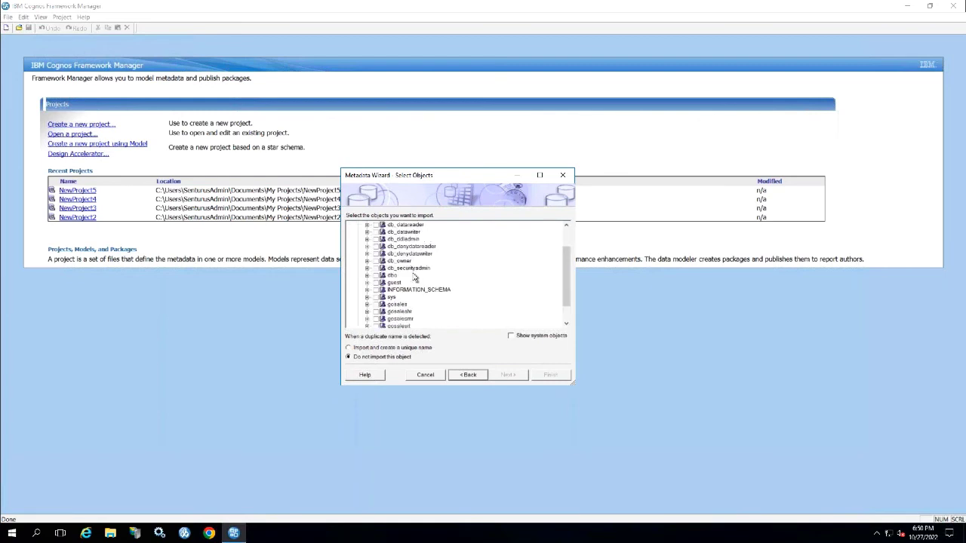
click(367, 283)
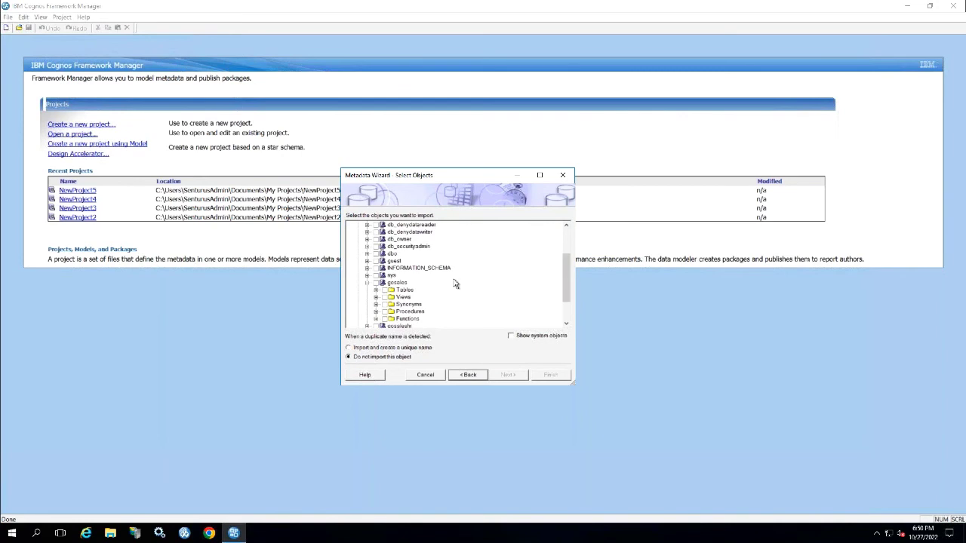
drag(459, 169, 446, 58)
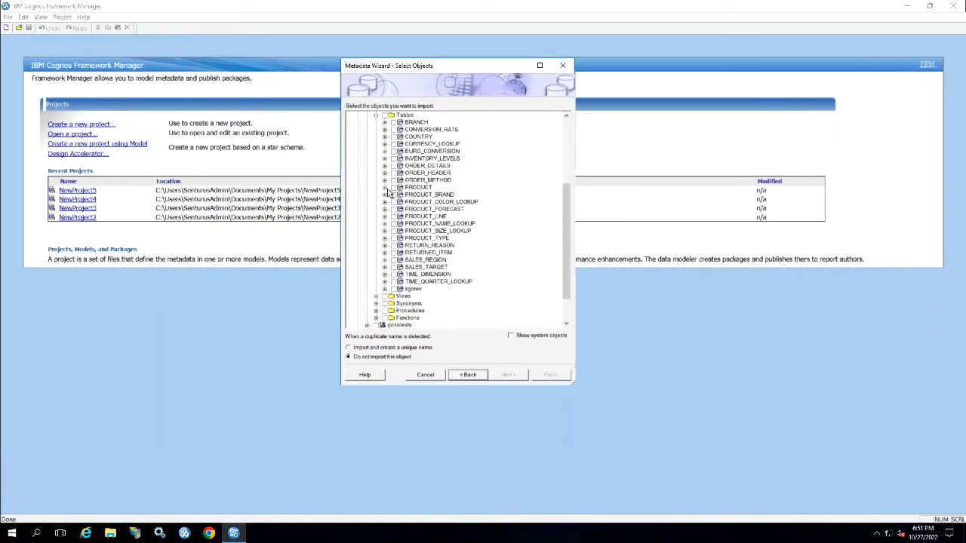
Mark the tables PRODUCT, PRODUCT_LINE, PRODUCT_TYPE, TIME_DIMENSION, ORDER_METHOD, ORDER_HEADER and ORDER_DETAILS for import
click(393, 187)
click(393, 216)
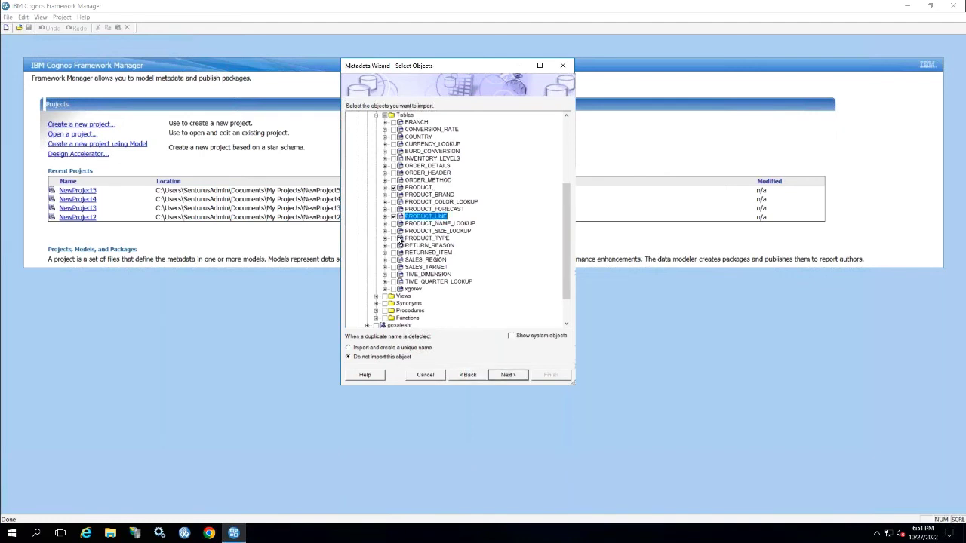
click(393, 238)
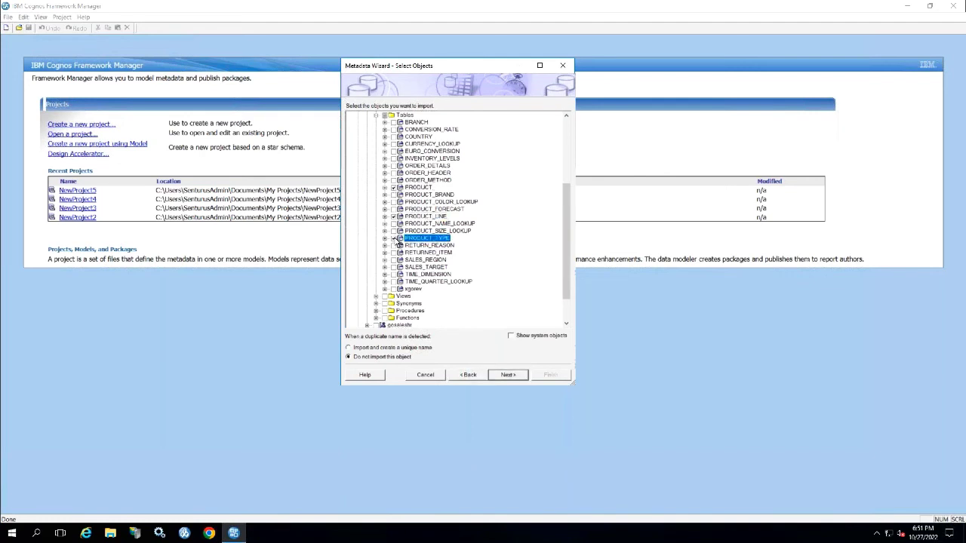
click(393, 274)
click(393, 181)
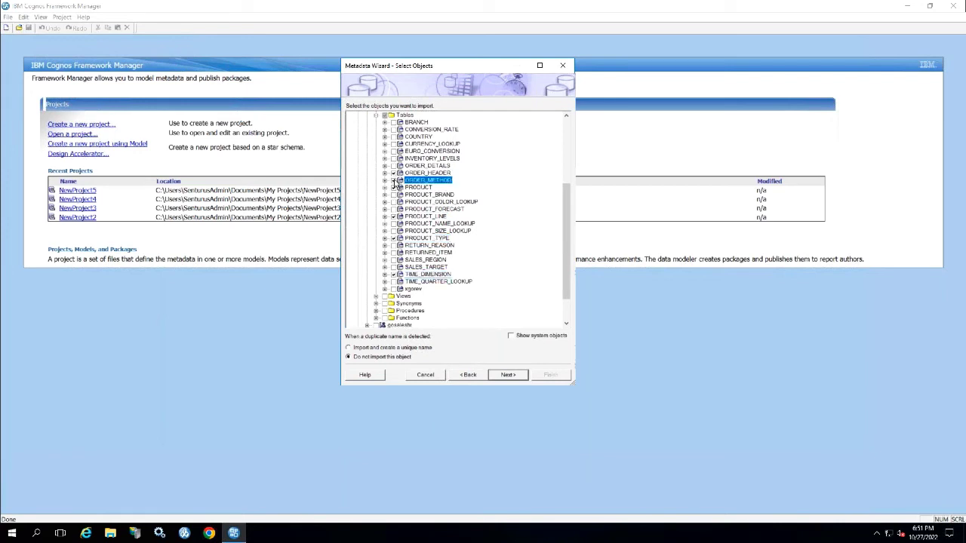
click(393, 166)
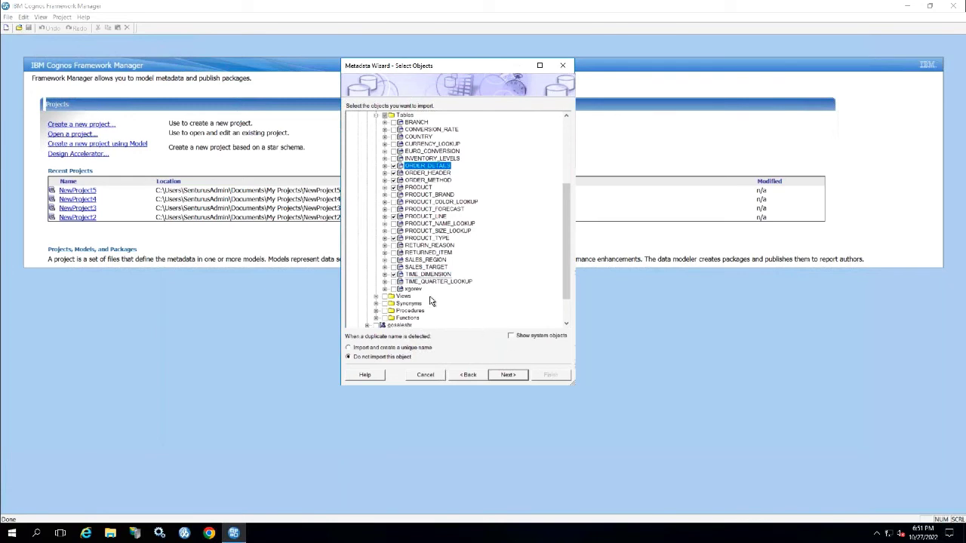
Import the marked tables, generating relationships from primary and foreign keys between the imported query subjects, and finish the wizard
click(510, 375)
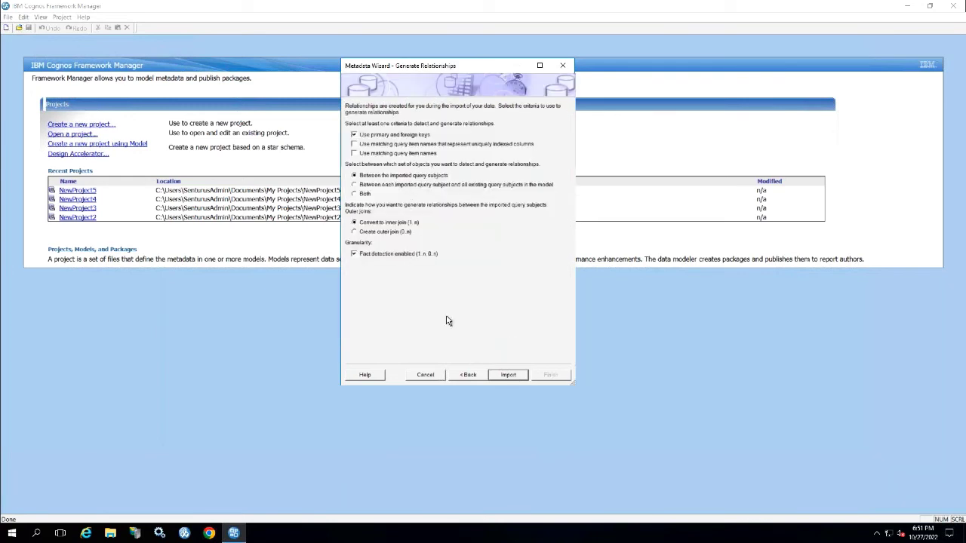
click(510, 375)
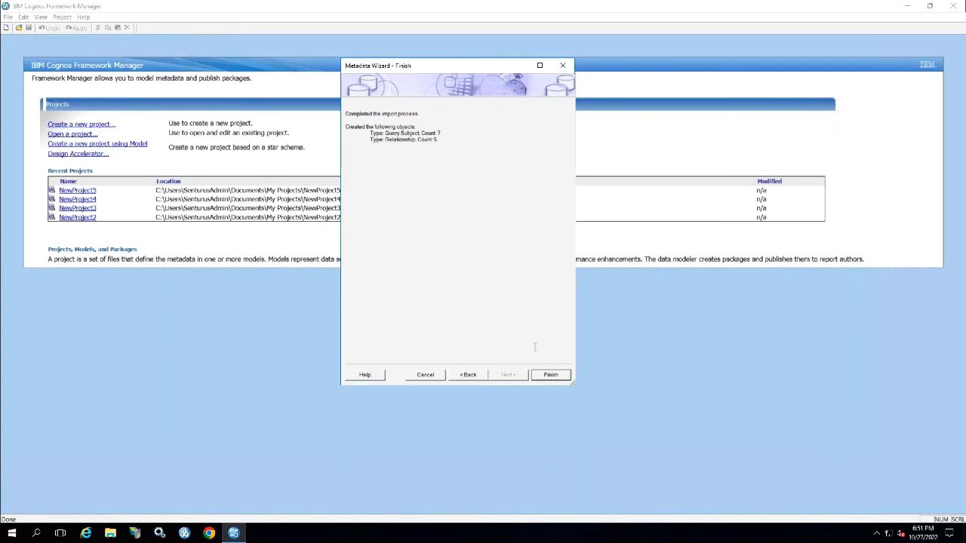
click(551, 375)
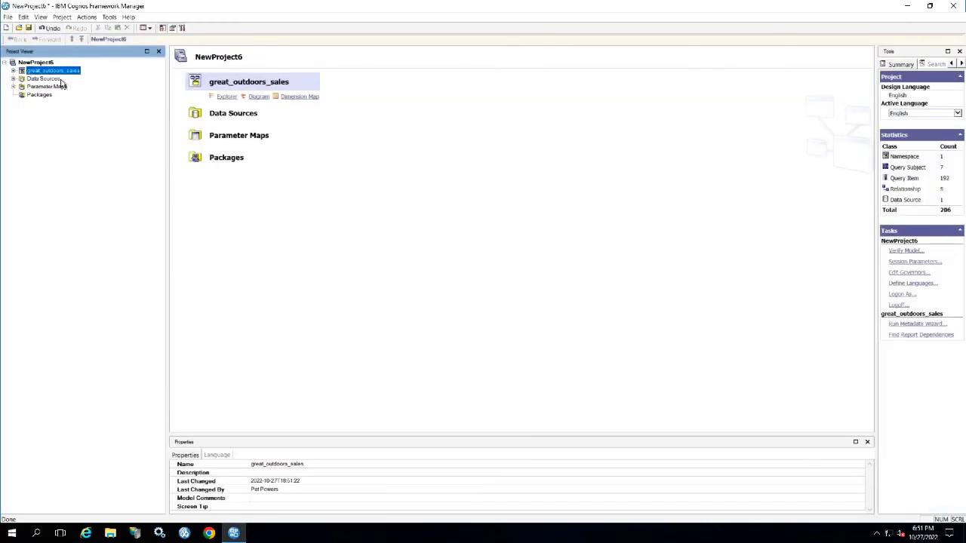
Show the great_outdoors_sales namespace as a diagram and move ORDER_METHOD and ORDER_HEADER down and apart below the product tables
double_click(31, 70)
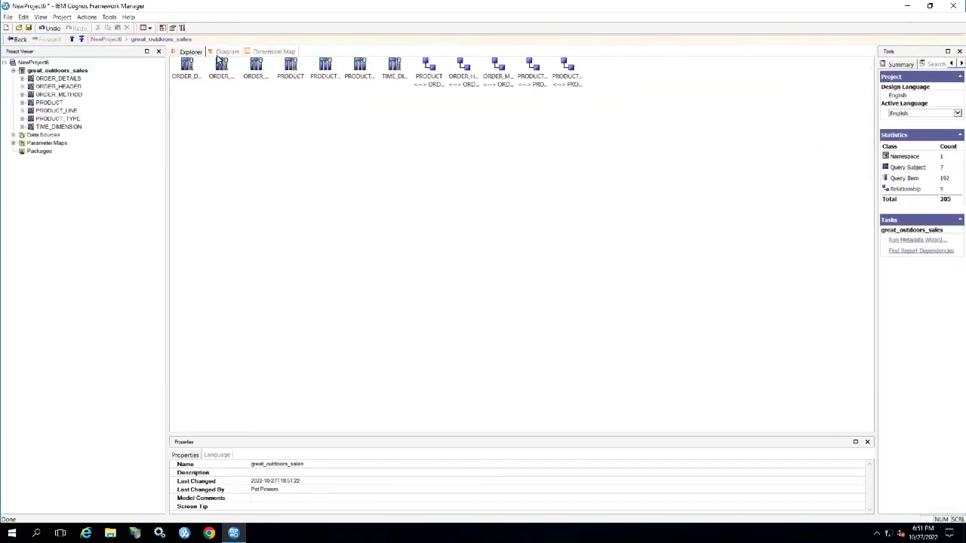
click(220, 52)
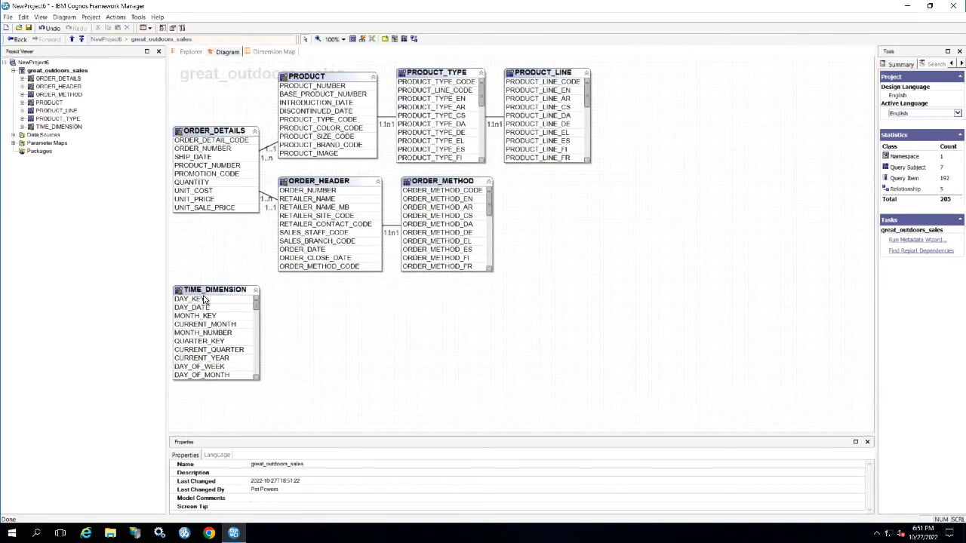
drag(463, 195, 569, 251)
drag(344, 238, 393, 339)
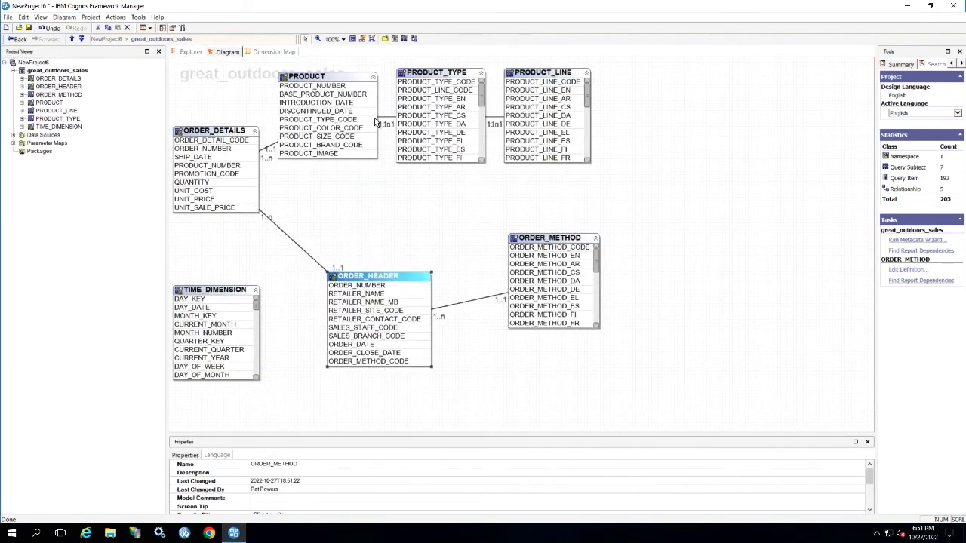
Move PRODUCT_LINE and PRODUCT_TYPE further right in the diagram so their relationships to PRODUCT are spread out
click(542, 76)
drag(542, 75, 643, 74)
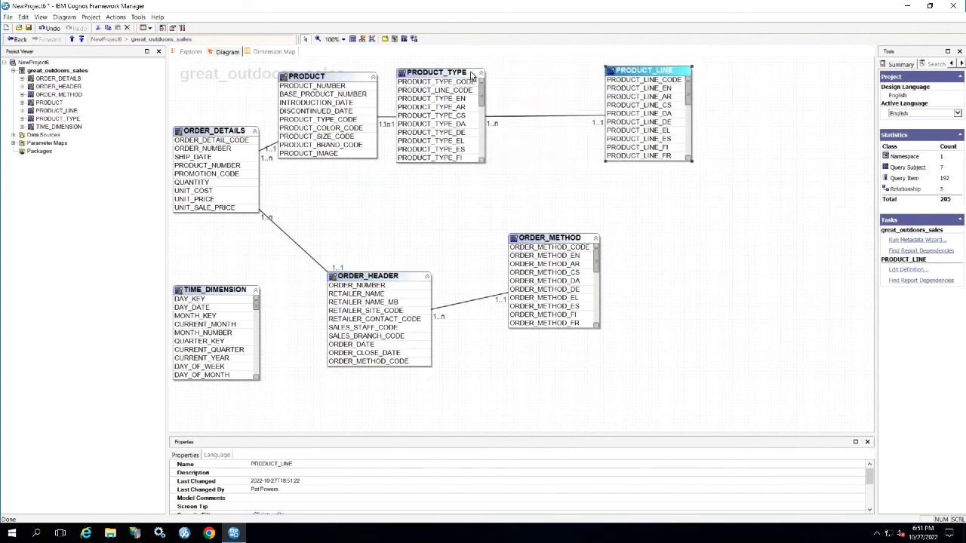
click(425, 72)
drag(425, 73, 464, 71)
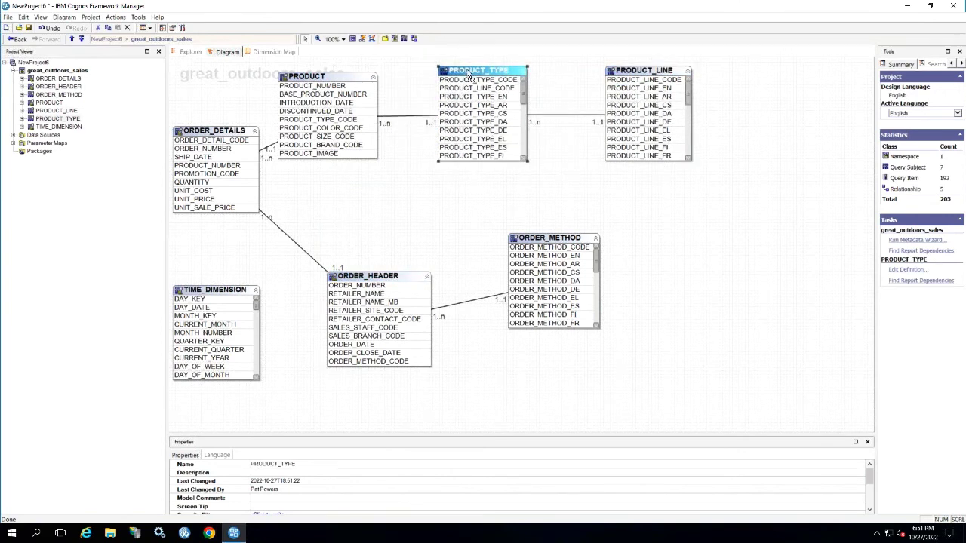
click(387, 198)
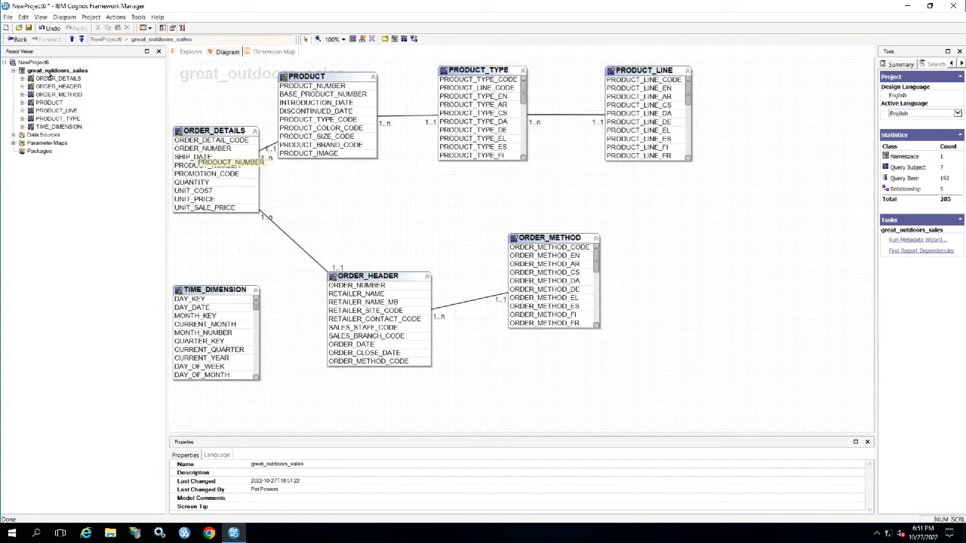
Create a namespace named Model View under great_outdoors_sales
right_click(48, 71)
mouse_move(87, 77)
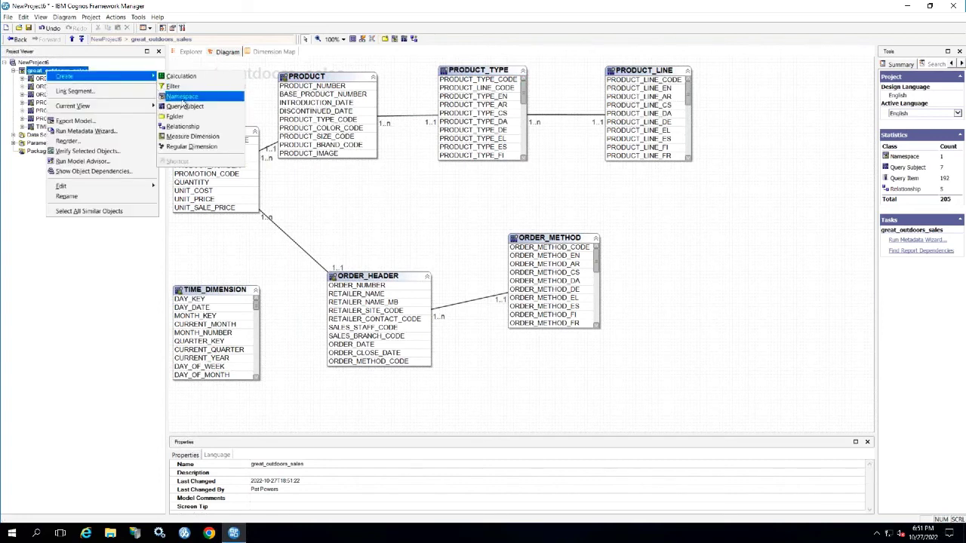
click(183, 98)
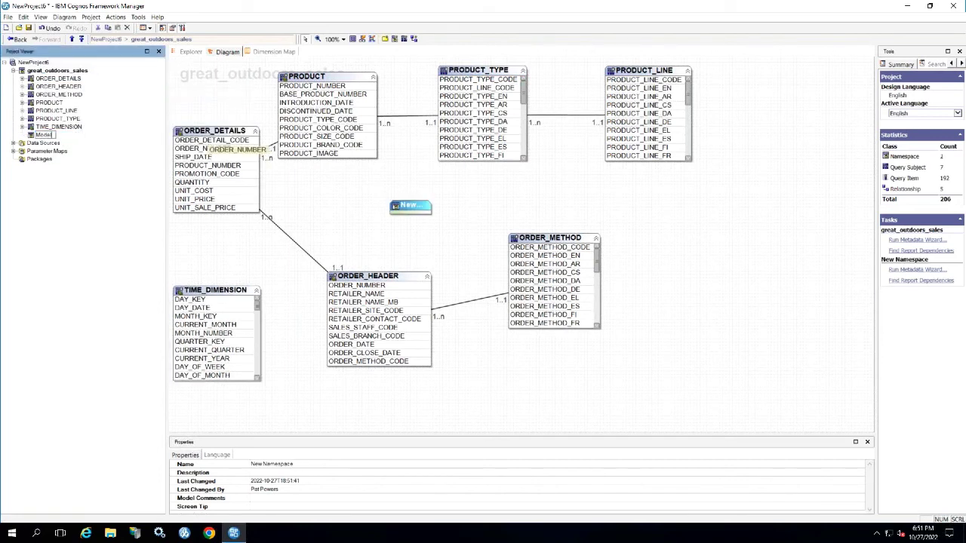
key(Return)
click(57, 71)
right_click(57, 70)
mouse_move(154, 78)
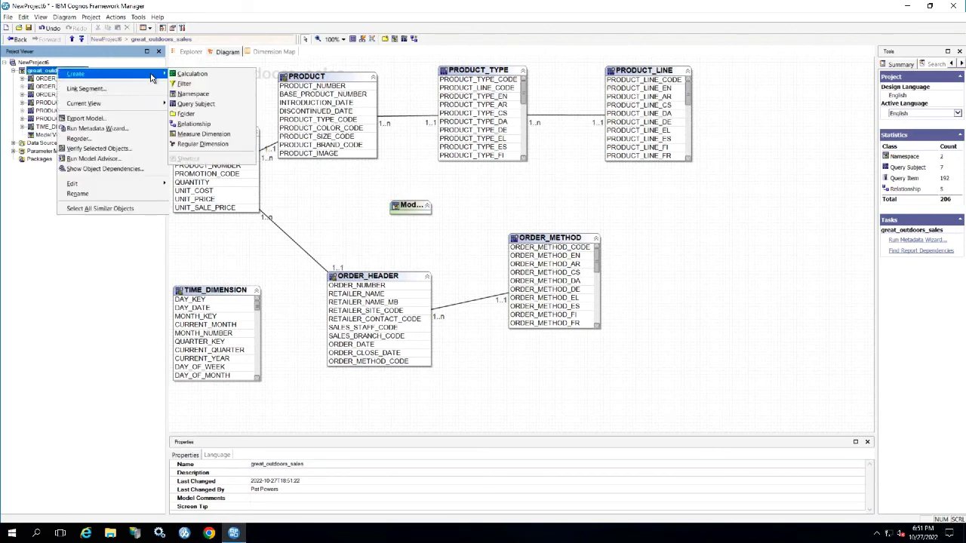
click(210, 106)
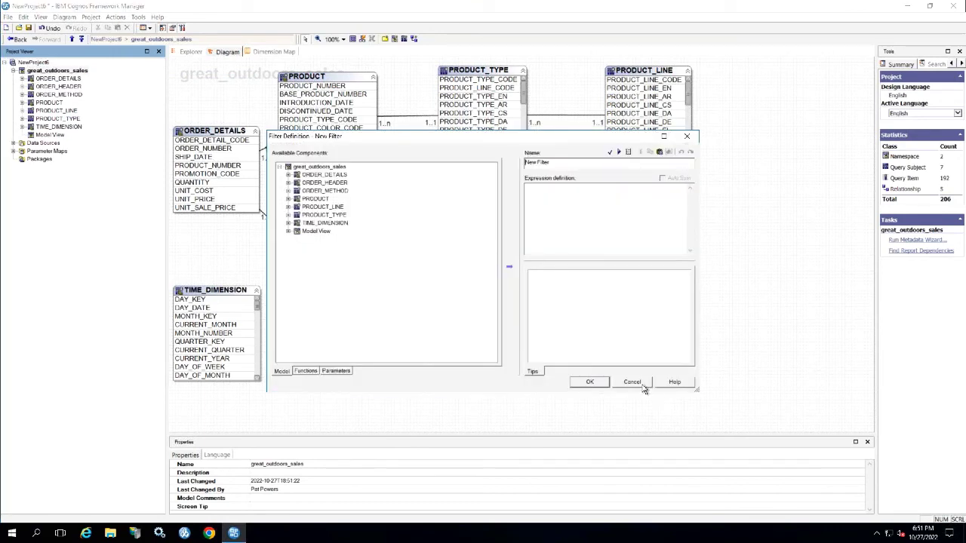
click(632, 383)
Create a second namespace named Developer View under great_outdoors_sales
right_click(70, 71)
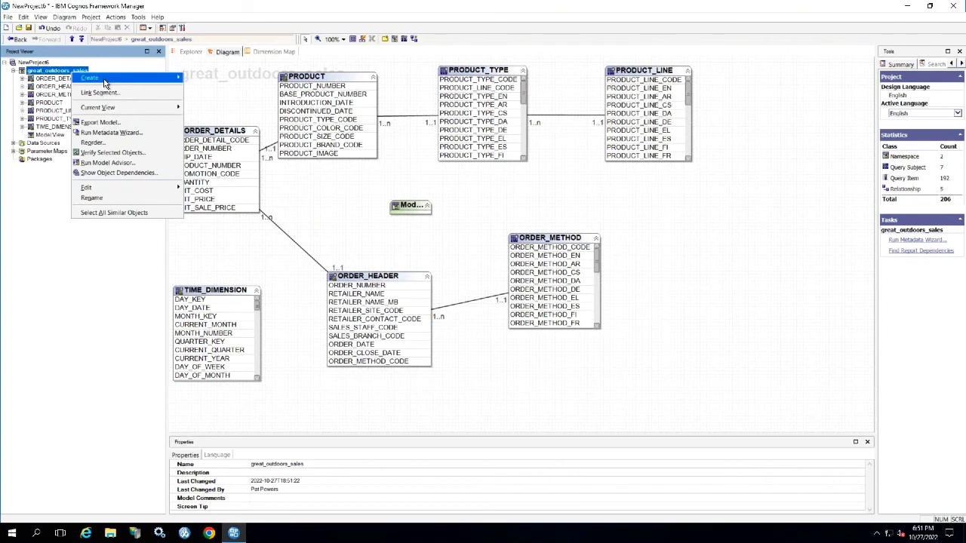
mouse_move(104, 83)
click(213, 98)
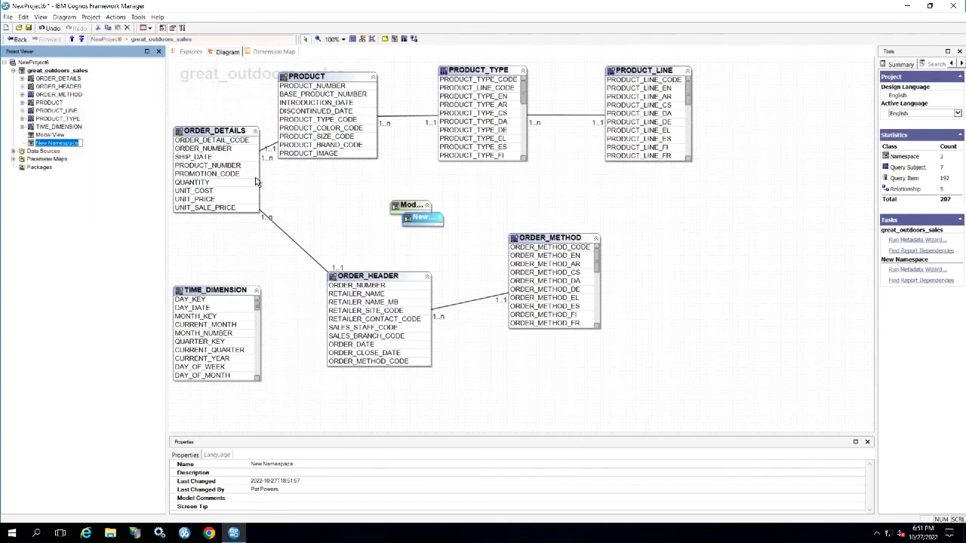
text(Data)
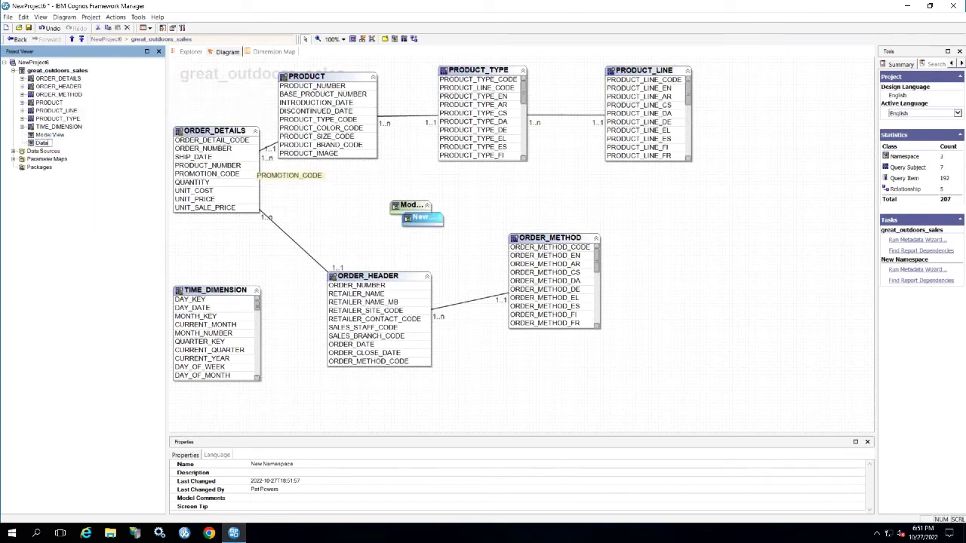
text(v)
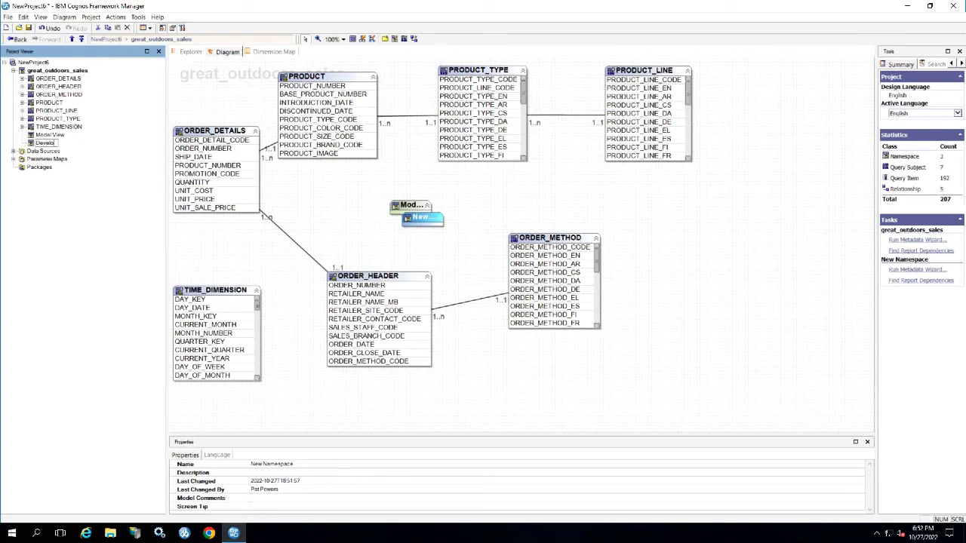
text(eloper View)
key(Return)
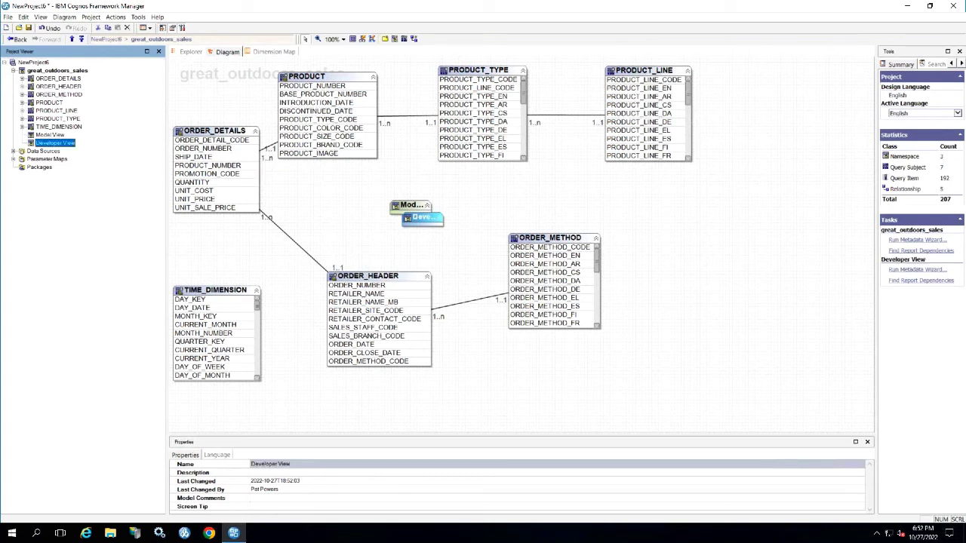
Move all seven imported tables, from ORDER_DETAILS through TIME_DIMENSION, into the Model View namespace
click(57, 78)
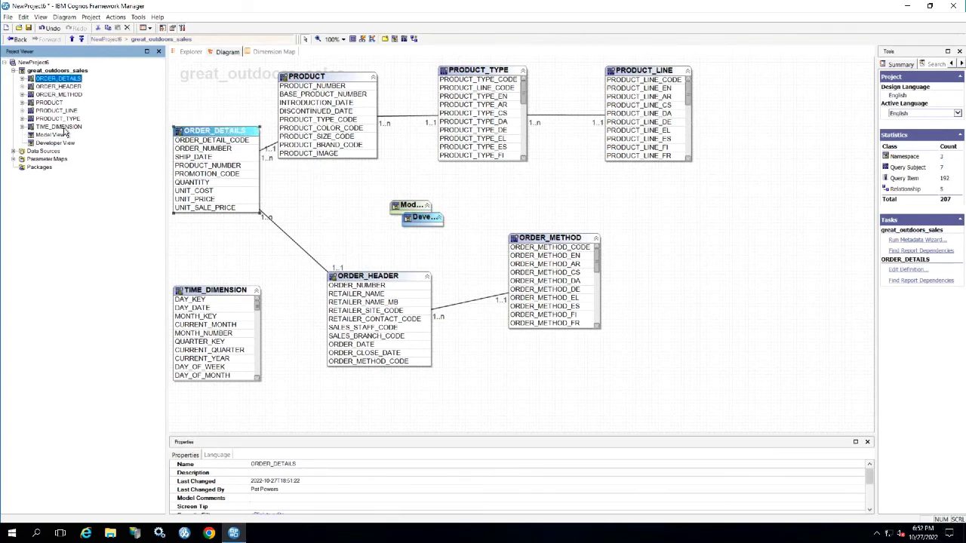
shift+click(64, 127)
drag(63, 130, 51, 135)
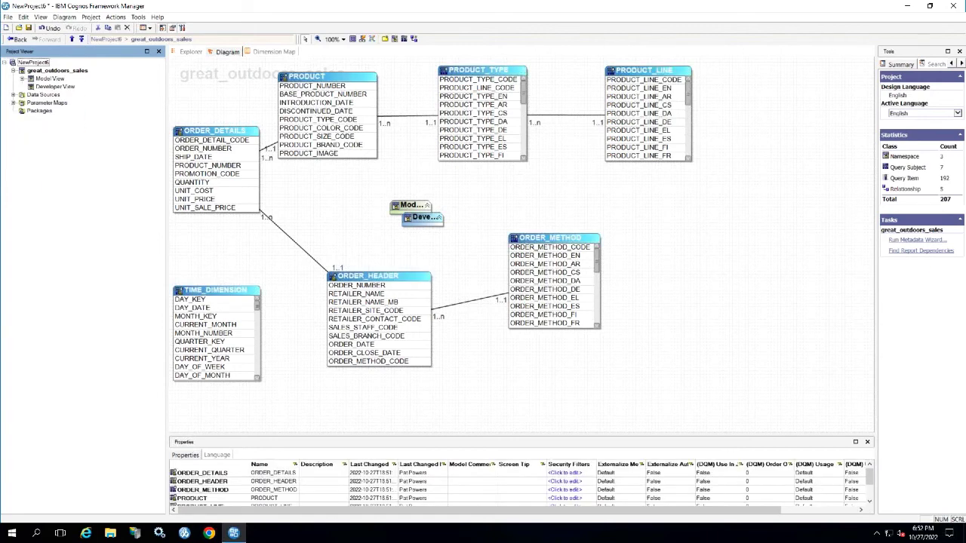
Merge PRODUCT, PRODUCT_TYPE and PRODUCT_LINE in Model View into a new query subject, recreating their relationships
click(31, 80)
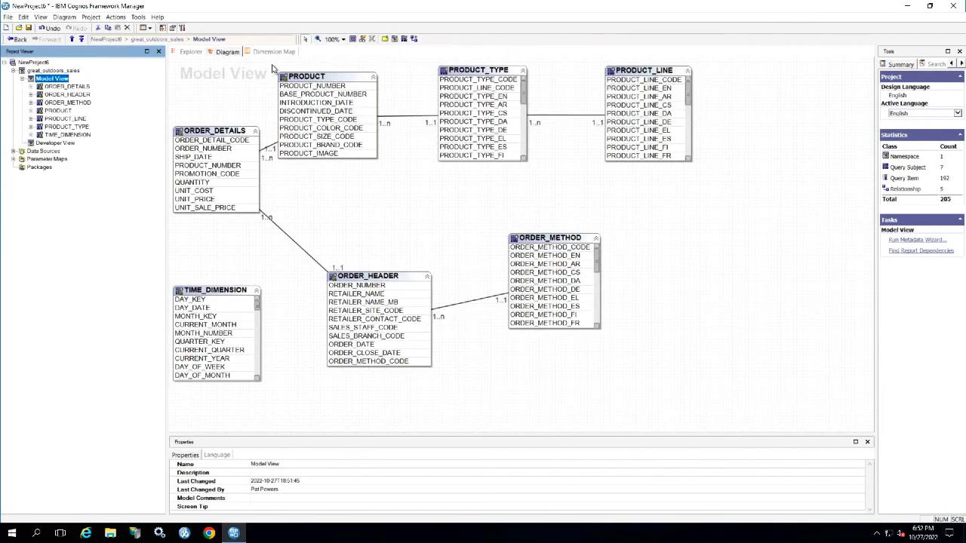
drag(272, 66, 753, 181)
right_click(468, 73)
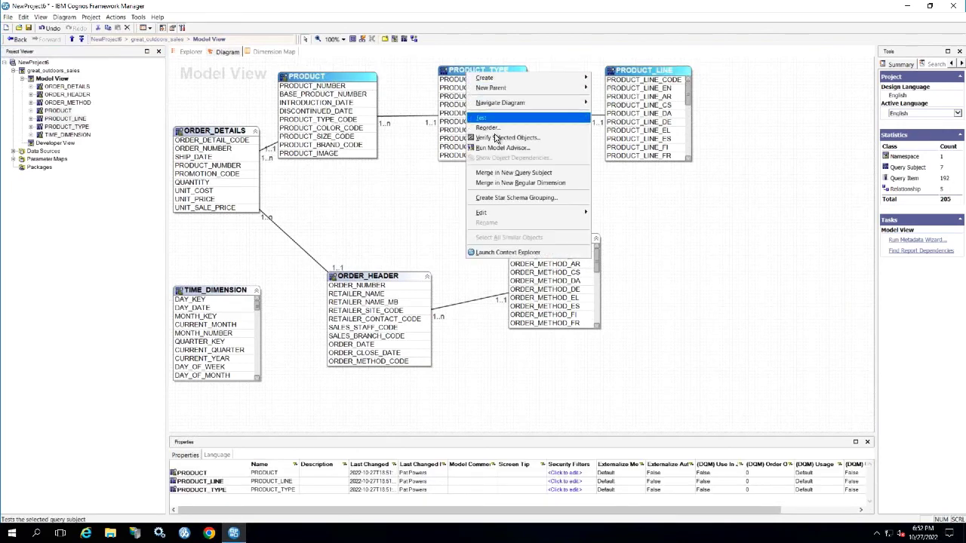
click(519, 175)
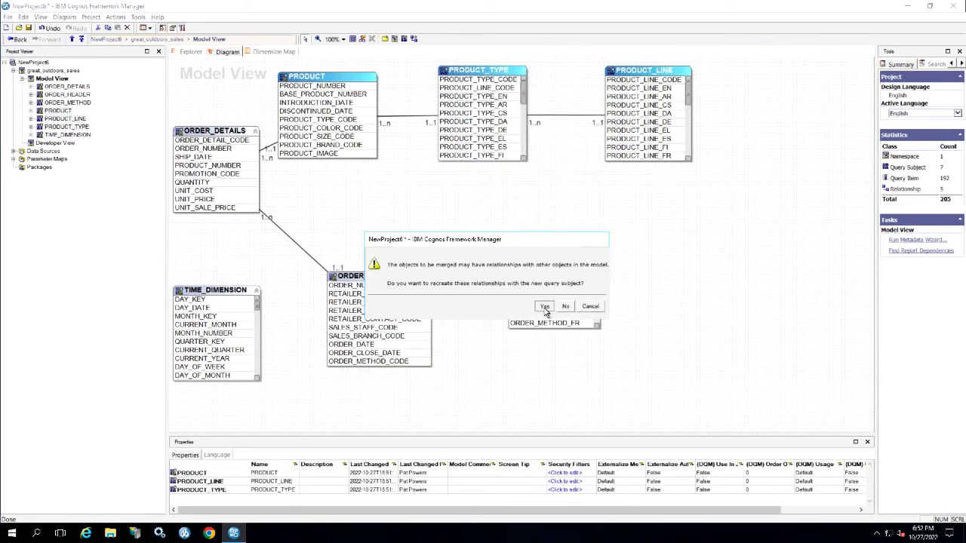
click(545, 306)
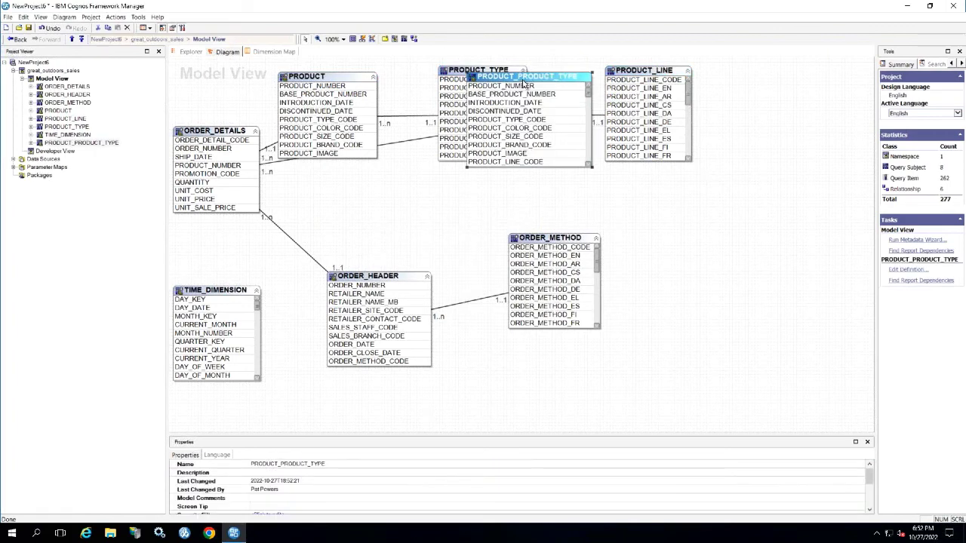
Move the merged product query subject into the Developer View namespace and rename it Product Dimnension
drag(59, 143, 65, 153)
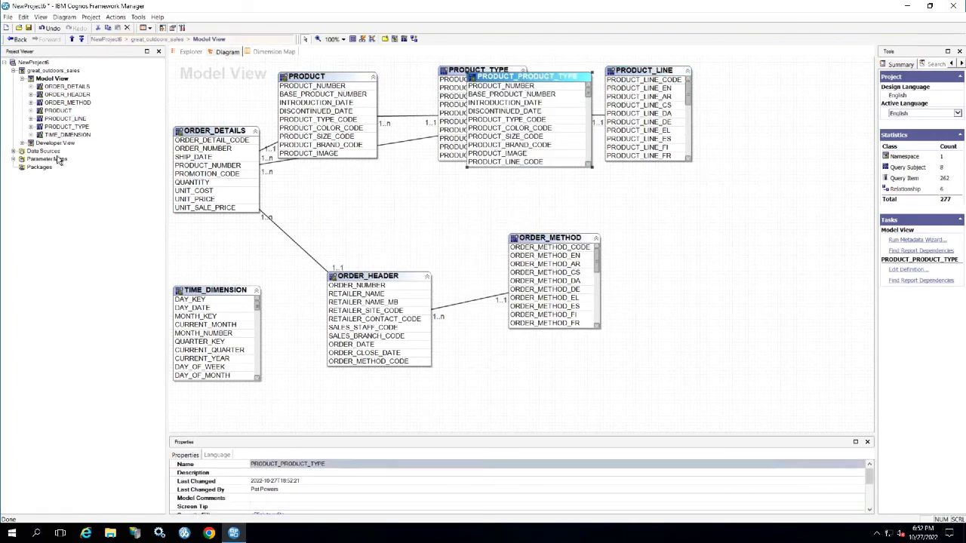
click(53, 143)
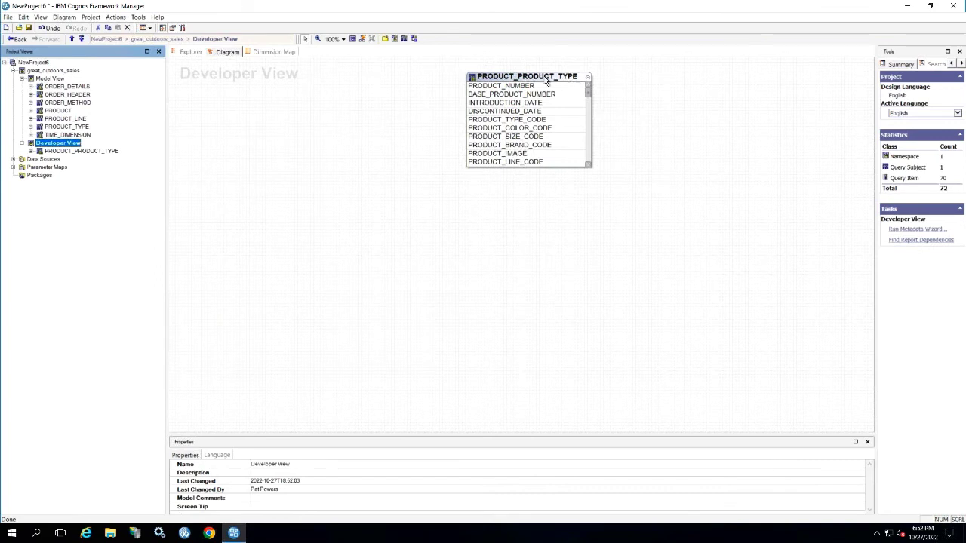
right_click(545, 76)
click(585, 252)
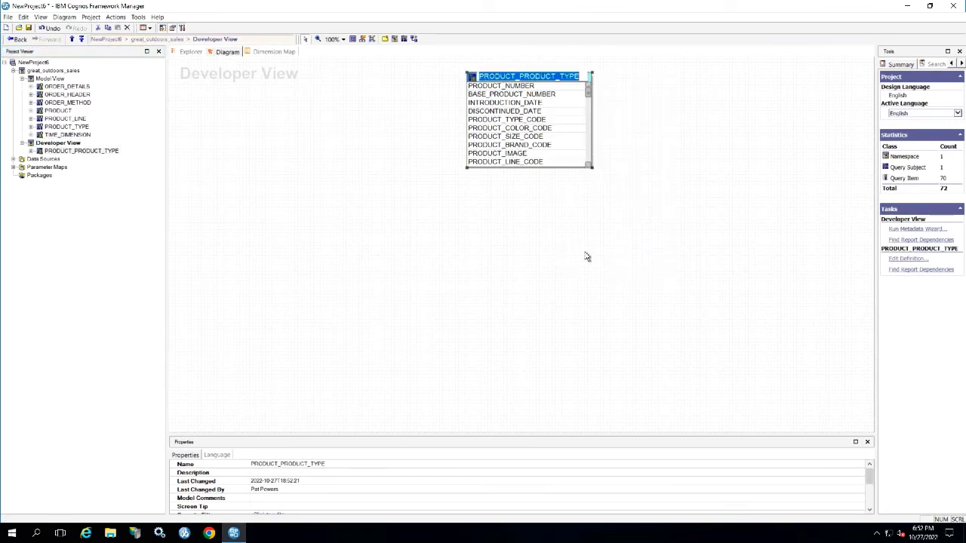
text(Product Dimnension)
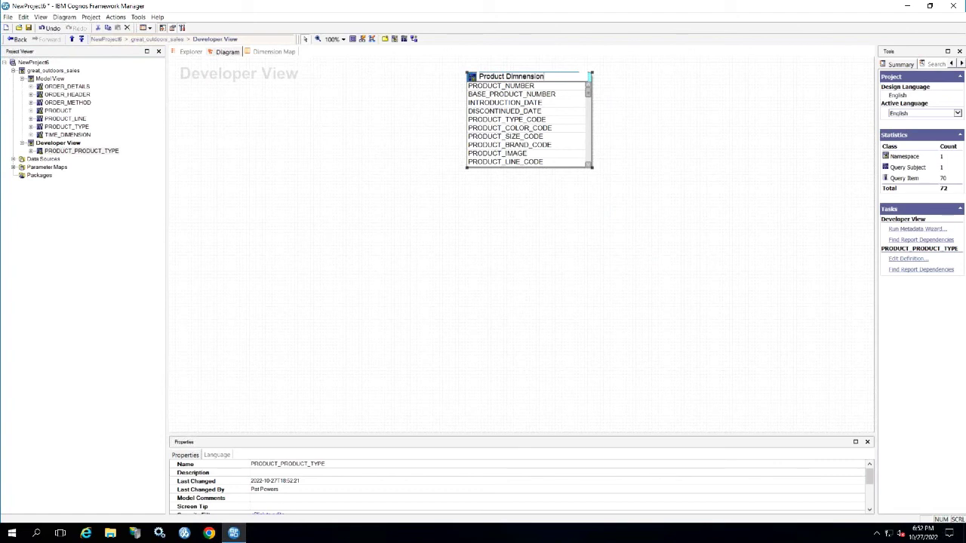
key(Return)
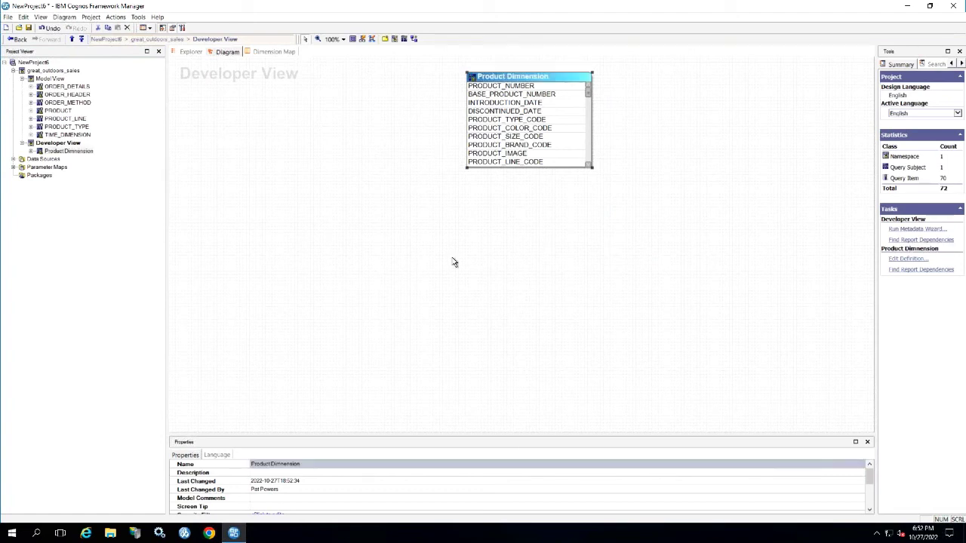
Merge ORDER_DETAILS and ORDER_HEADER into a new query subject, recreating their relationships
click(64, 86)
ctrl+click(66, 94)
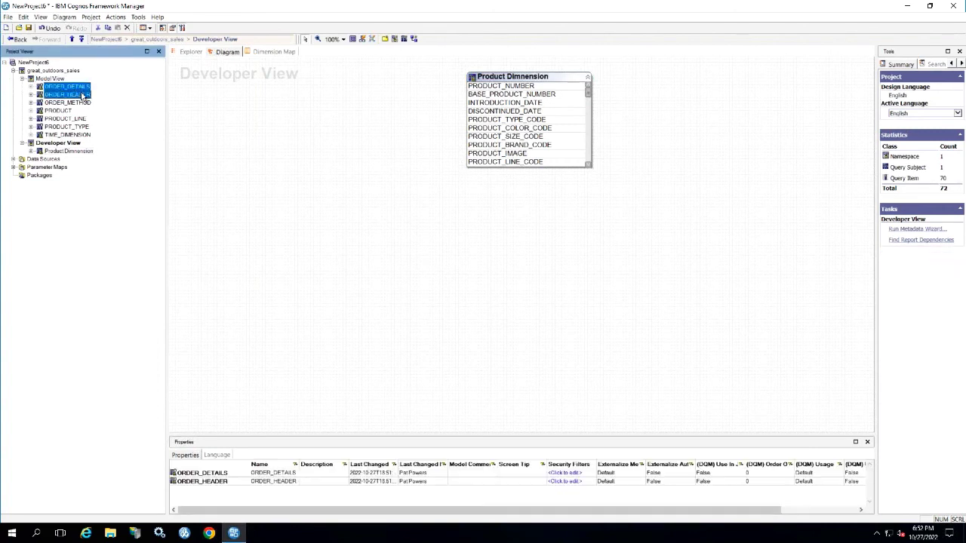
right_click(82, 96)
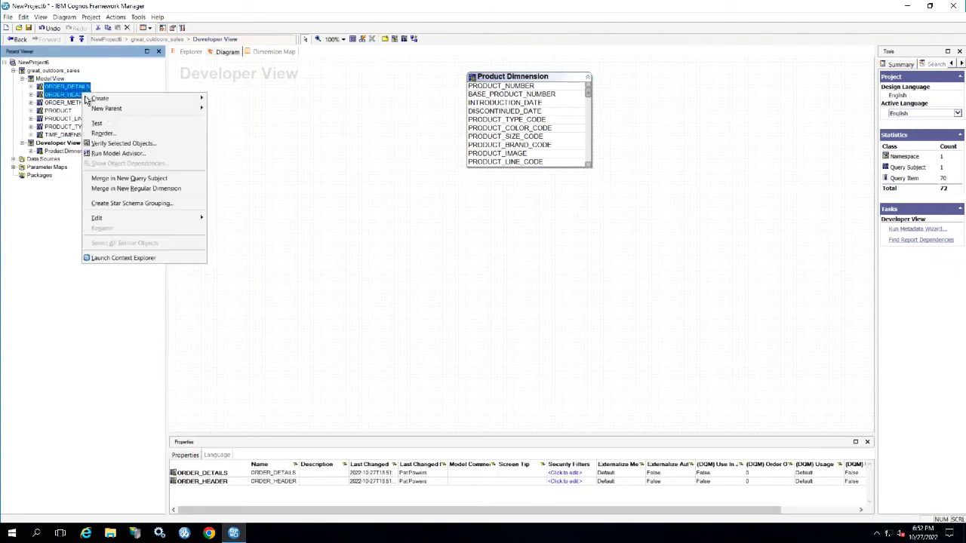
click(128, 178)
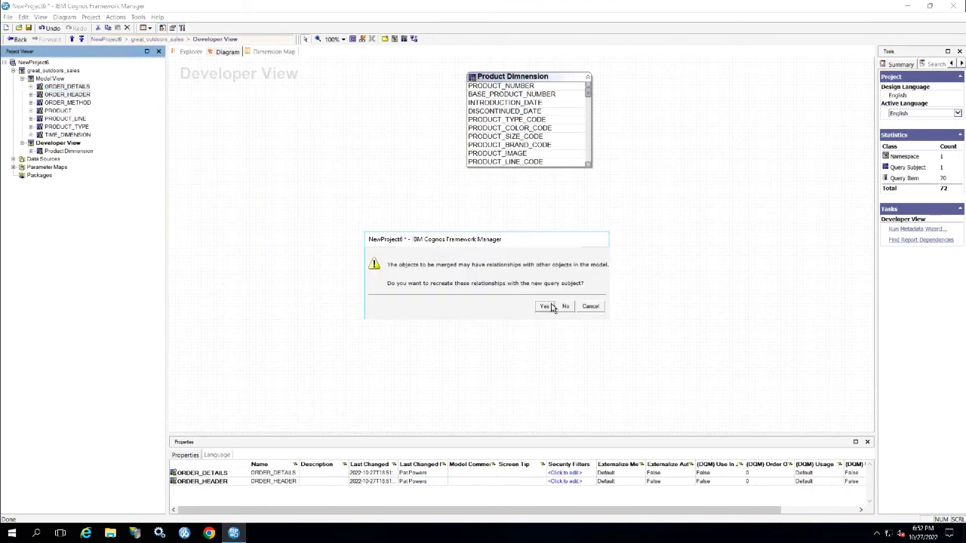
click(546, 306)
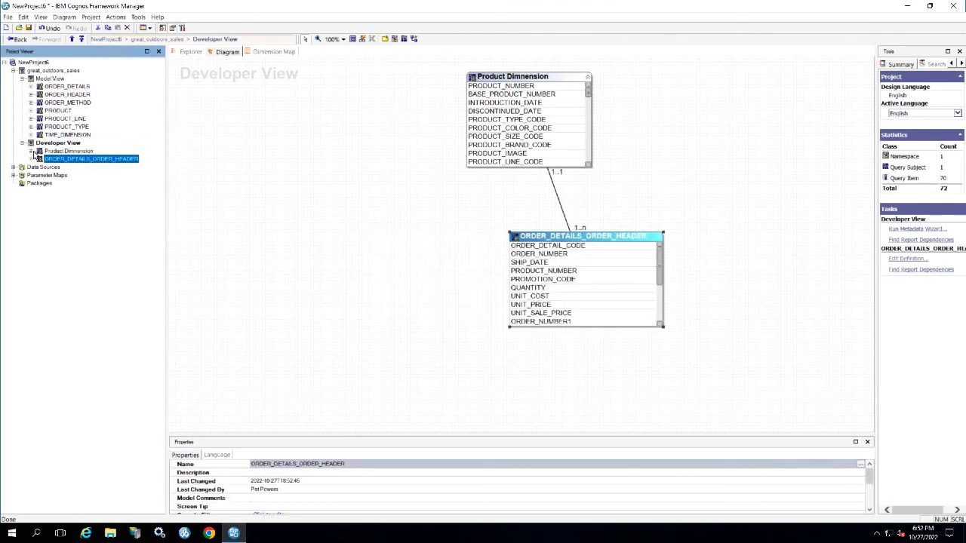
Rename the merged order query subject in Developer View as Order Fact
right_click(575, 243)
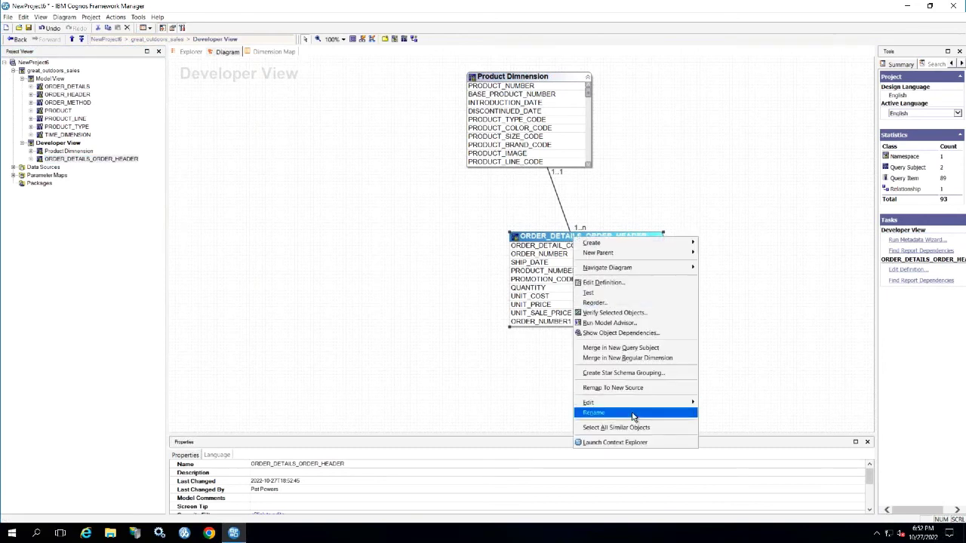
click(632, 413)
text(Order)
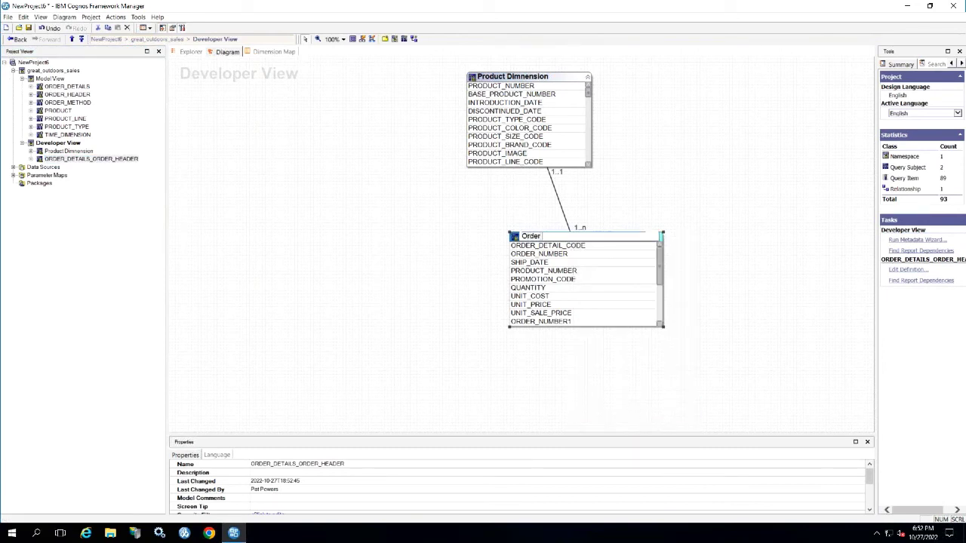
text( Fact)
key(Return)
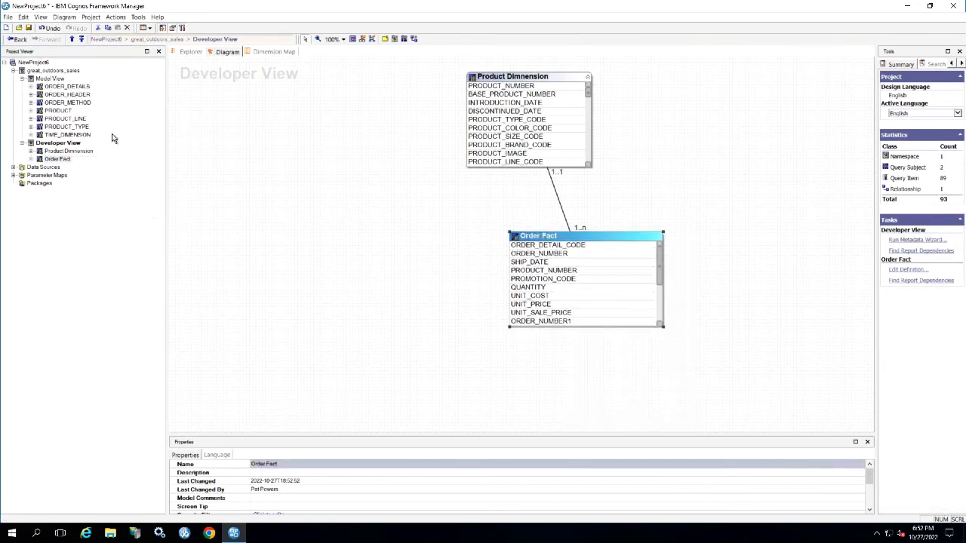
Create a shortcut to ORDER_METHOD, move it into Developer View and place it to the left of Order Fact in the diagram
right_click(74, 103)
mouse_move(135, 110)
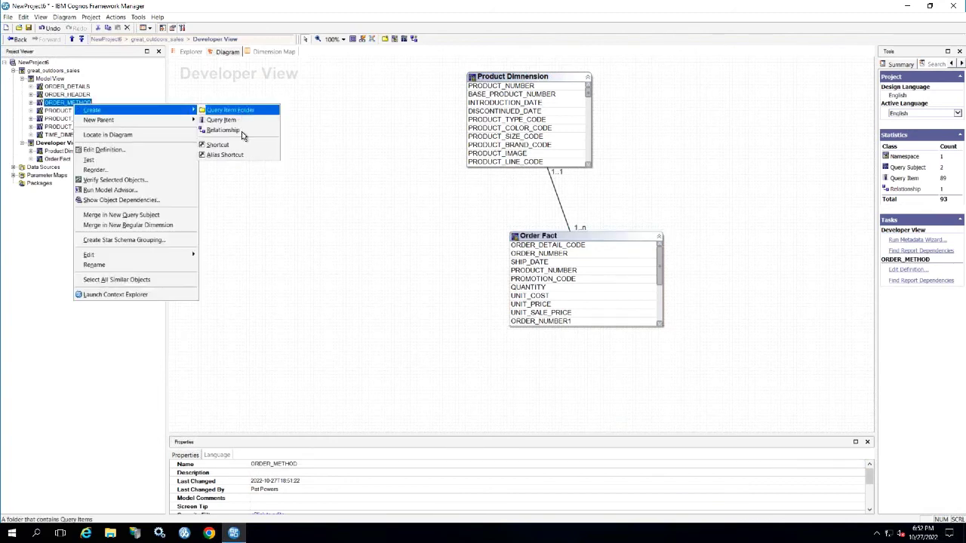
click(226, 145)
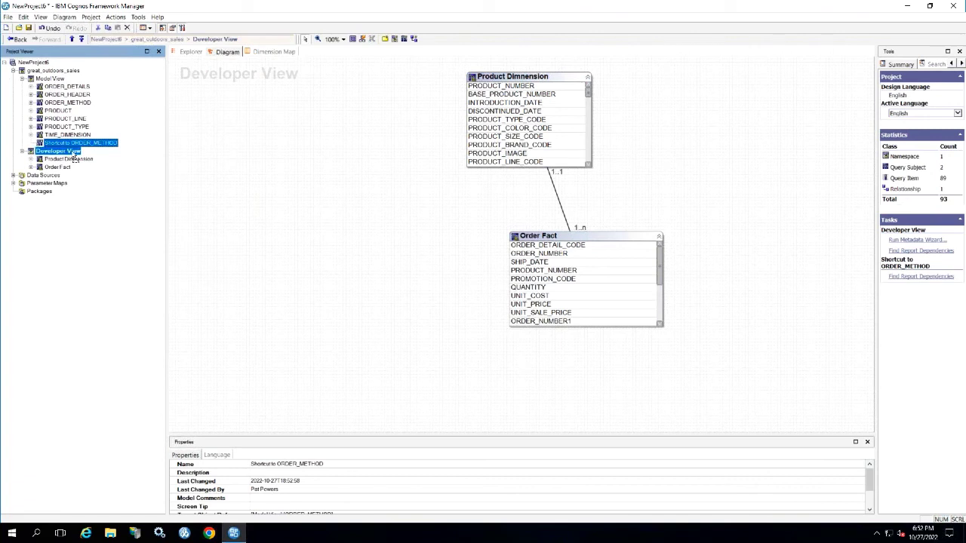
drag(563, 283, 338, 291)
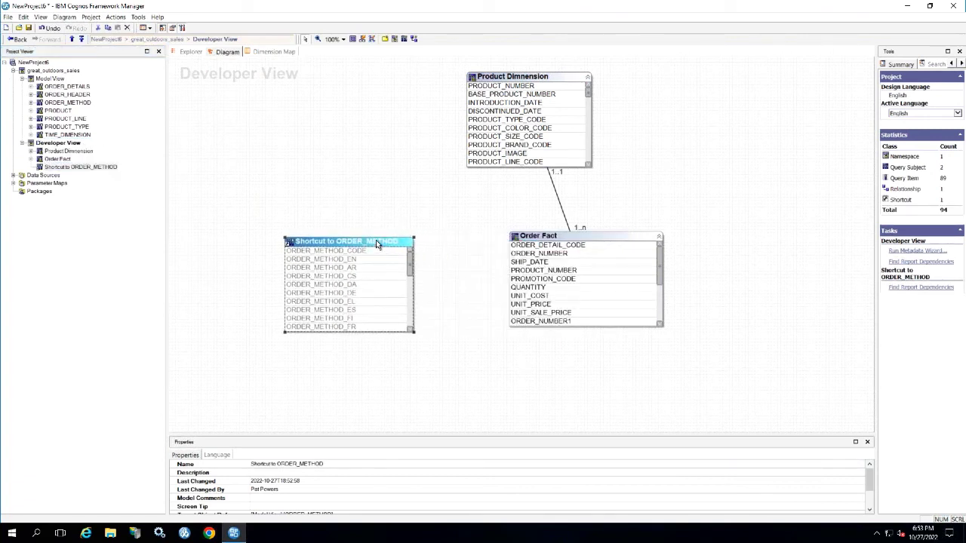
Relate the ORDER_METHOD shortcut to Order Fact with a shortcut to the existing relationship, and move Order Fact directly below Product Dimnension
ctrl+click(526, 240)
right_click(526, 240)
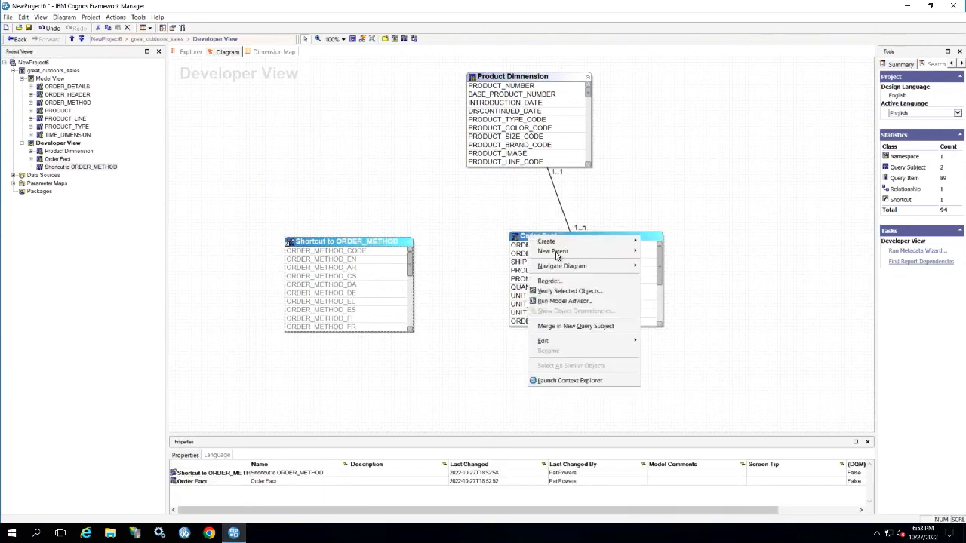
mouse_move(571, 243)
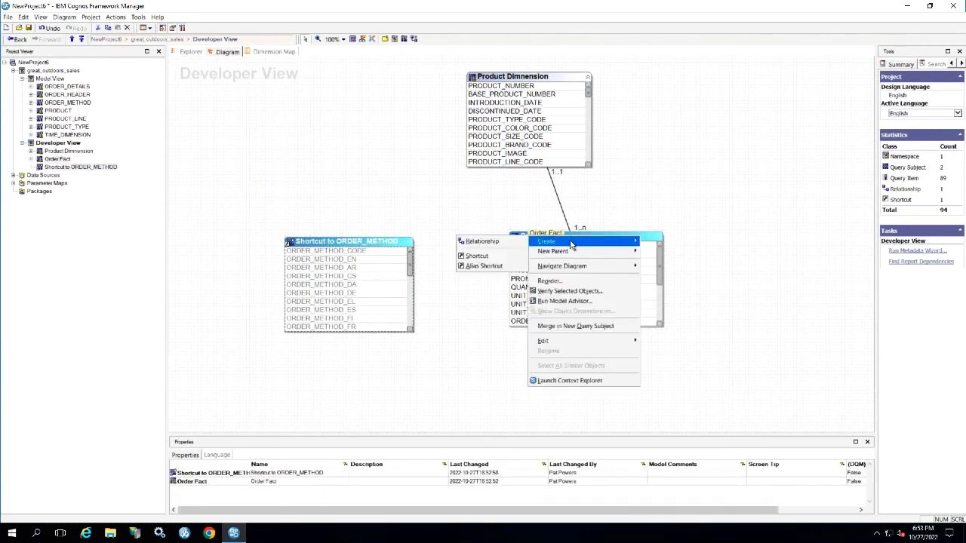
click(490, 241)
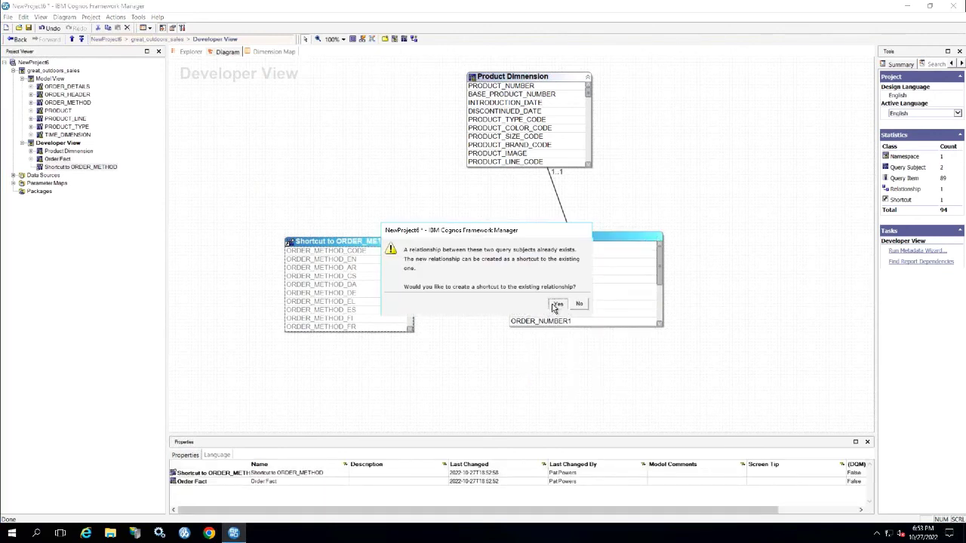
click(555, 305)
click(571, 394)
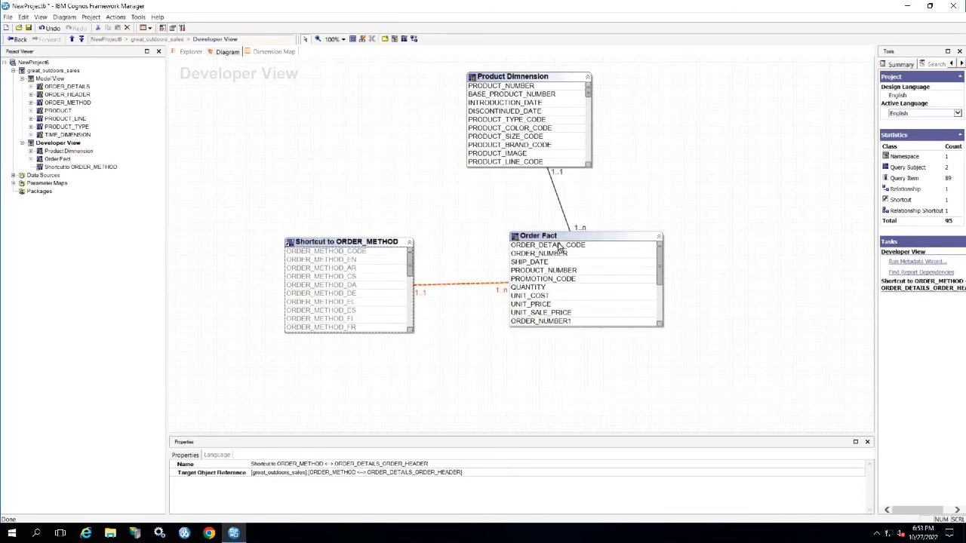
drag(520, 246, 467, 258)
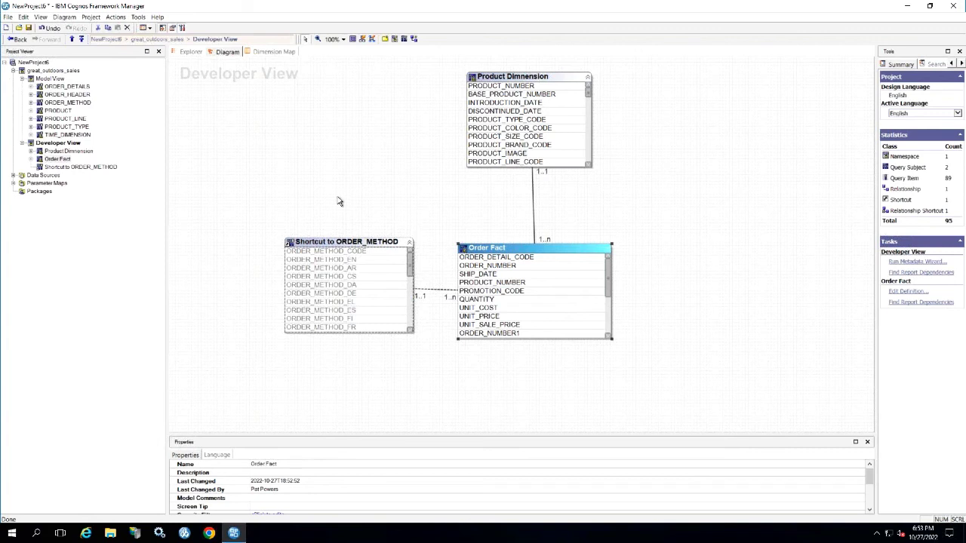
Delete the query items PRODUCT_LINE_AR through PRODUCT_LINE_TR from Product Dimnension, keeping PRODUCT_LINE_EN
click(31, 150)
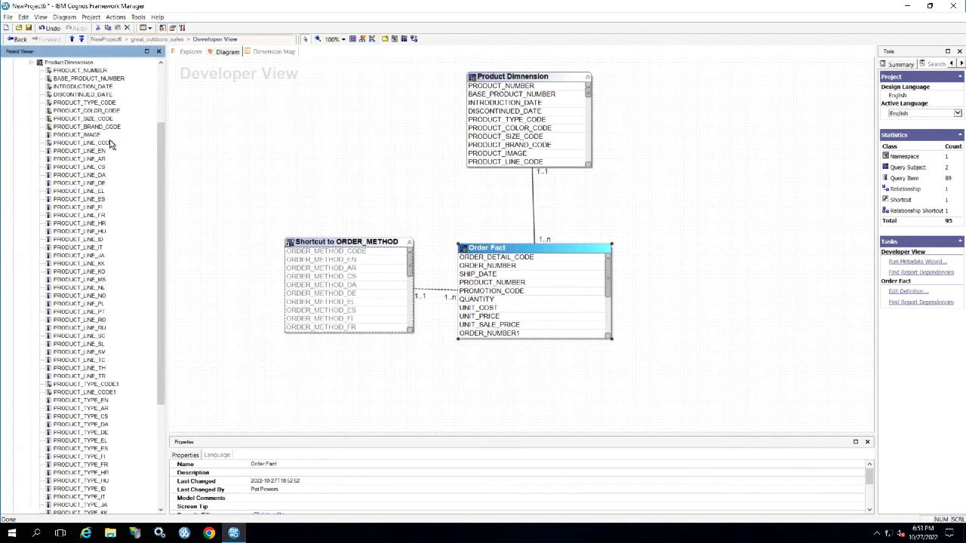
click(96, 158)
shift+click(103, 376)
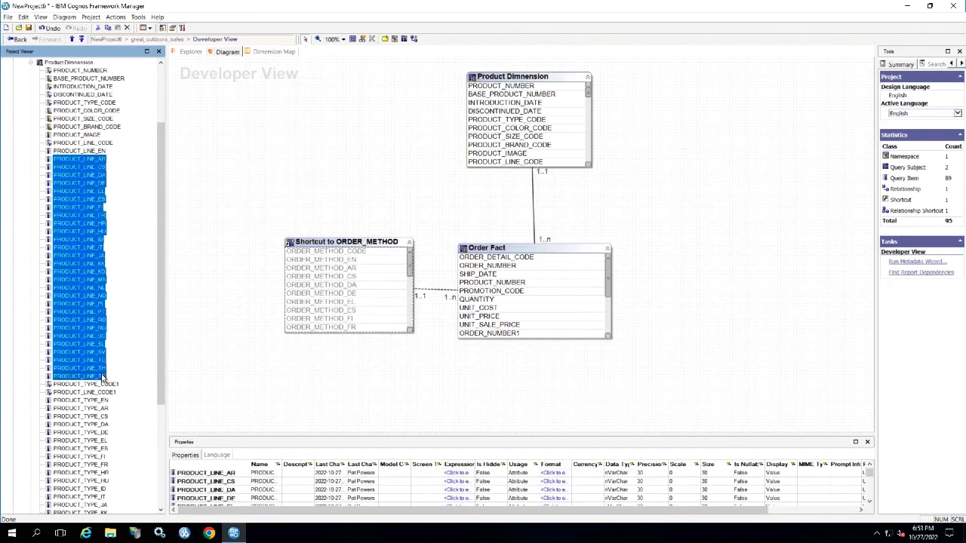
right_click(102, 376)
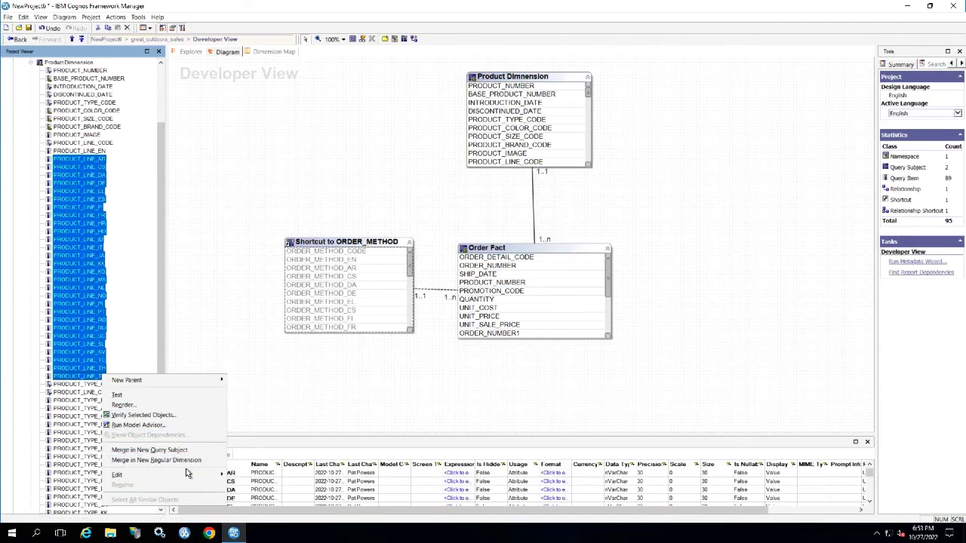
mouse_move(187, 477)
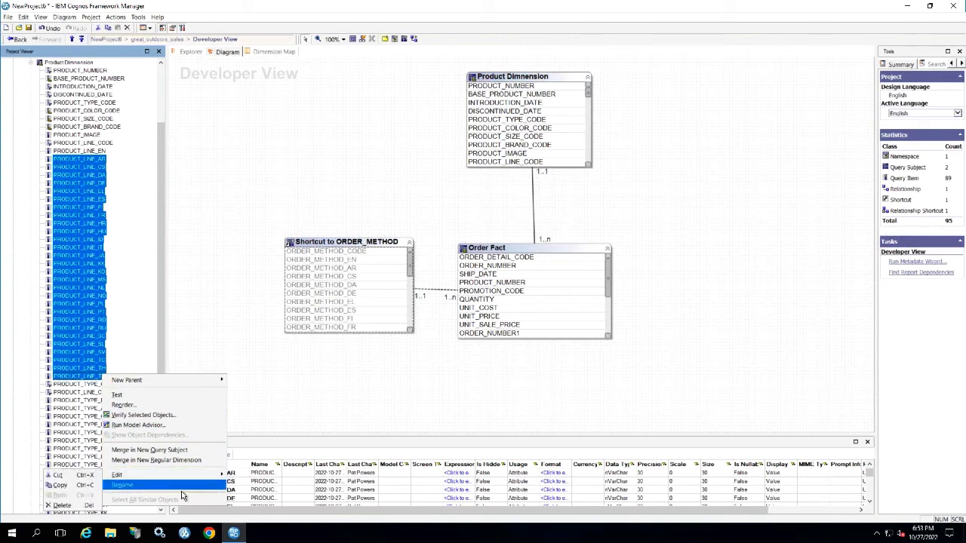
click(80, 504)
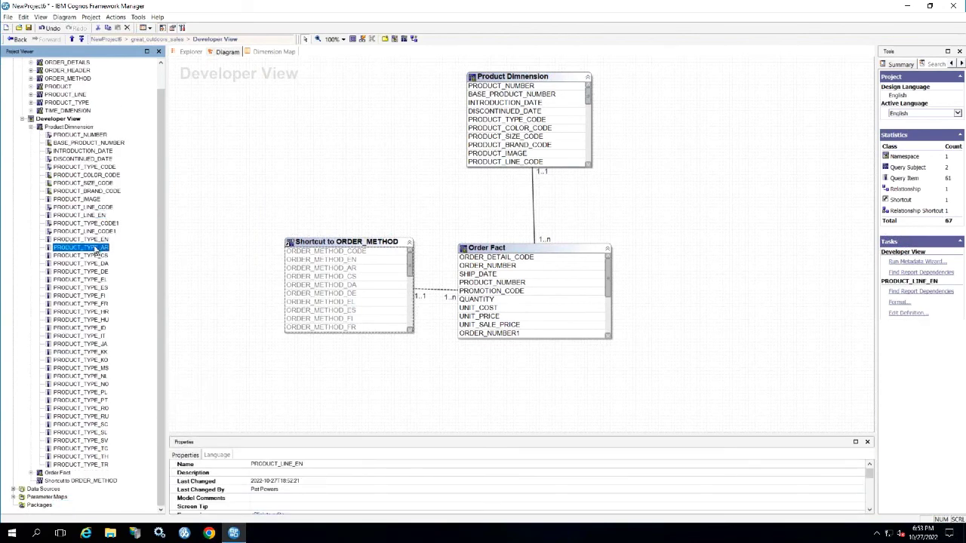
Delete the query items PRODUCT_TYPE_AR through PRODUCT_TYPE_TR from Product Dimnension, keeping PRODUCT_TYPE_EN
shift+click(90, 465)
right_click(90, 465)
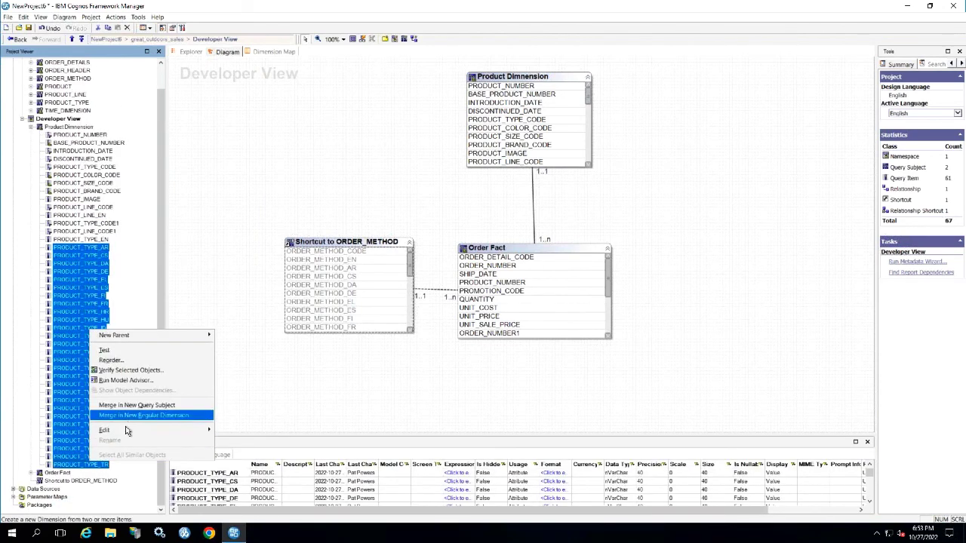
mouse_move(125, 433)
click(72, 498)
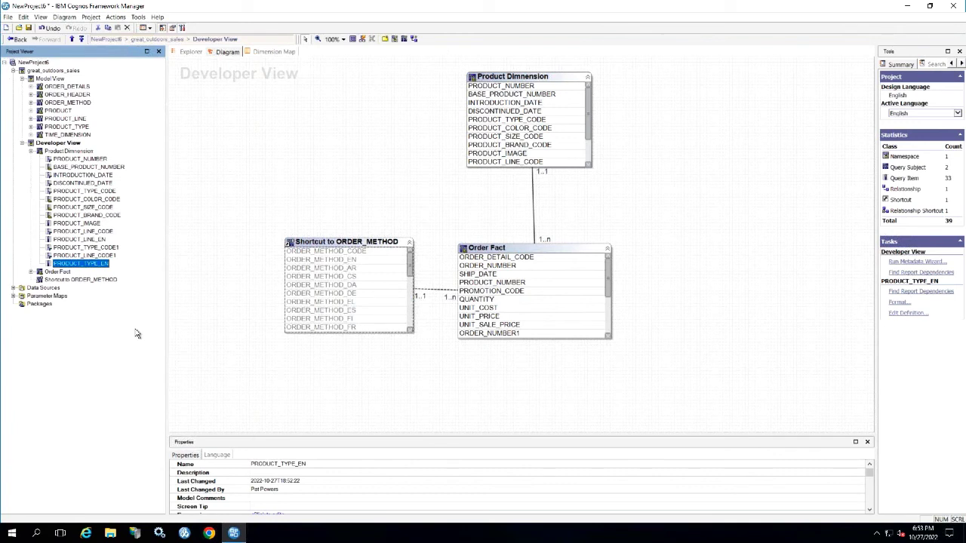
Rename the PRODUCT_TYPE_EN query item in Product Dimnension as Product Type
right_click(89, 263)
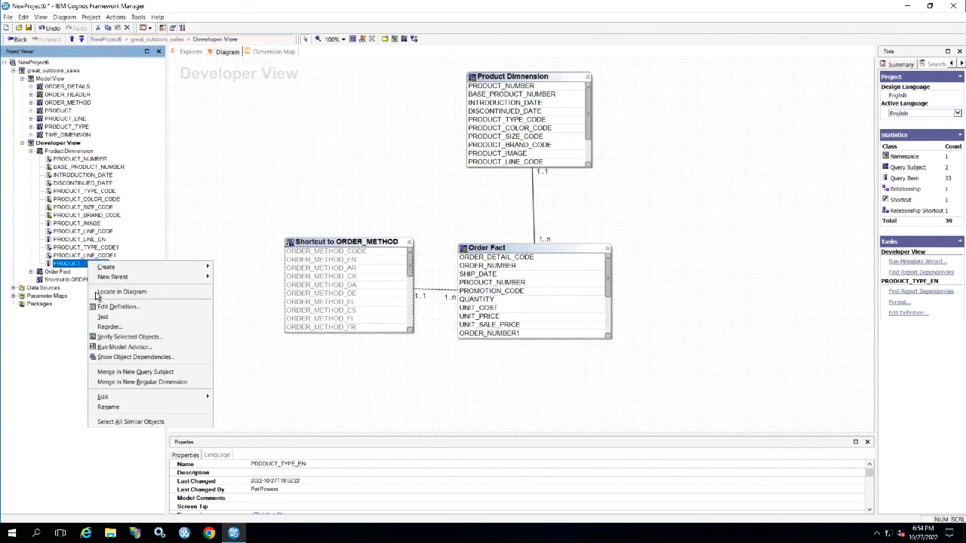
click(124, 407)
text(Product Type)
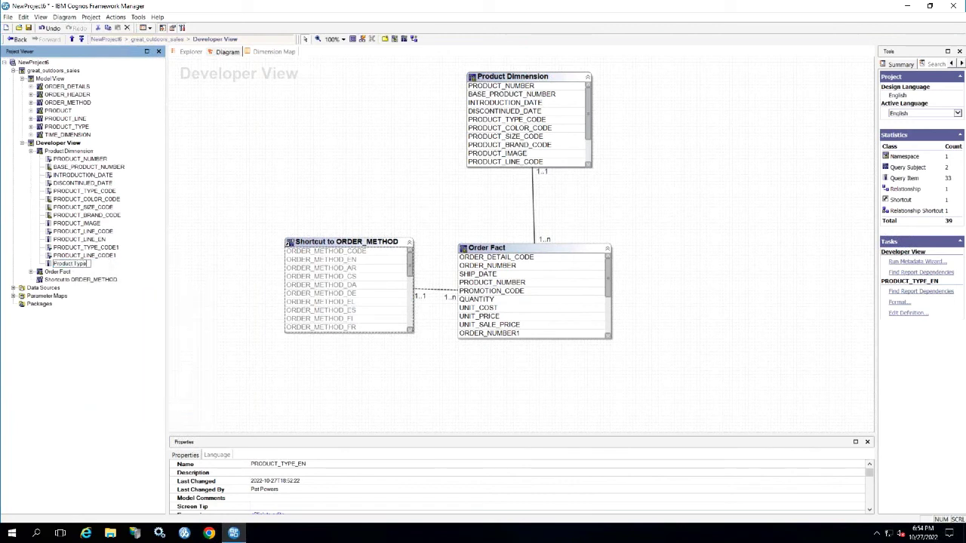
key(Return)
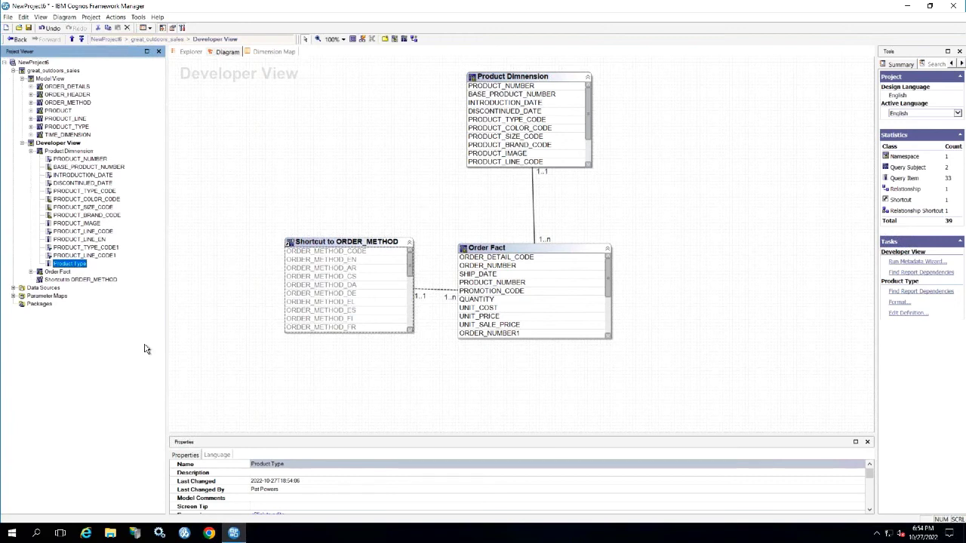
click(69, 151)
right_click(69, 152)
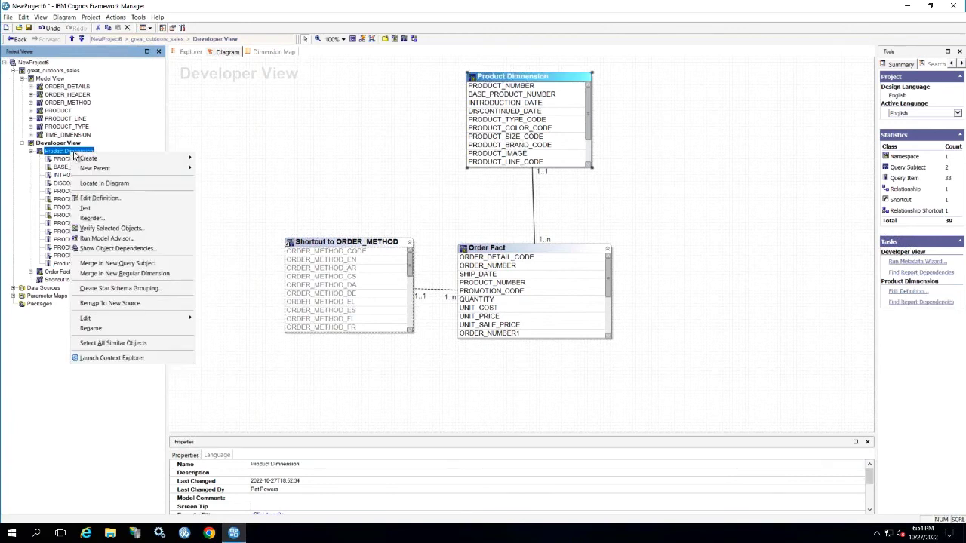
click(117, 198)
click(360, 72)
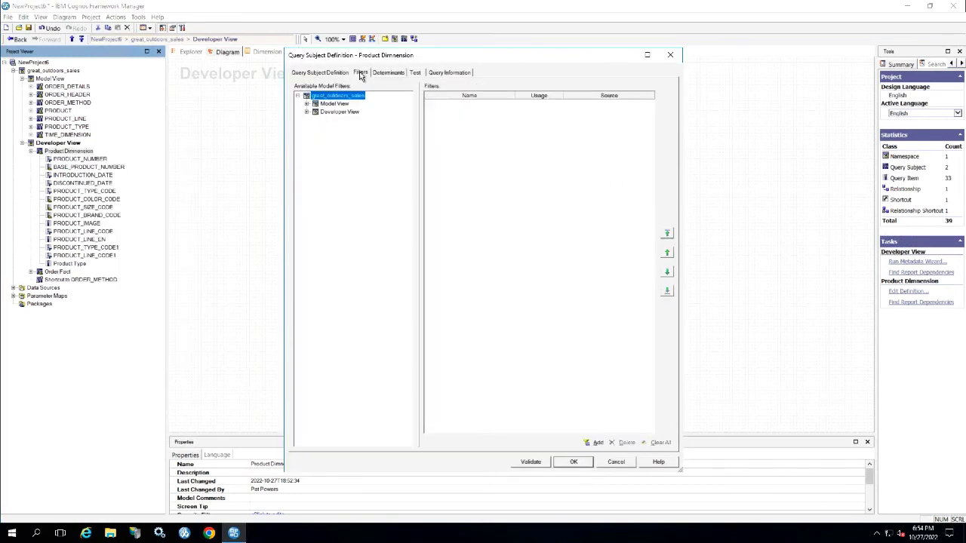
click(330, 73)
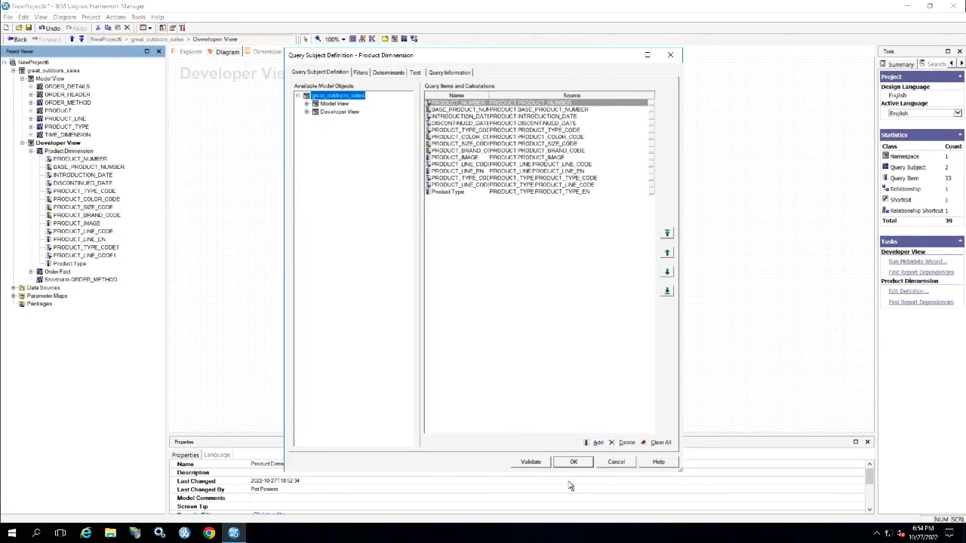
click(616, 462)
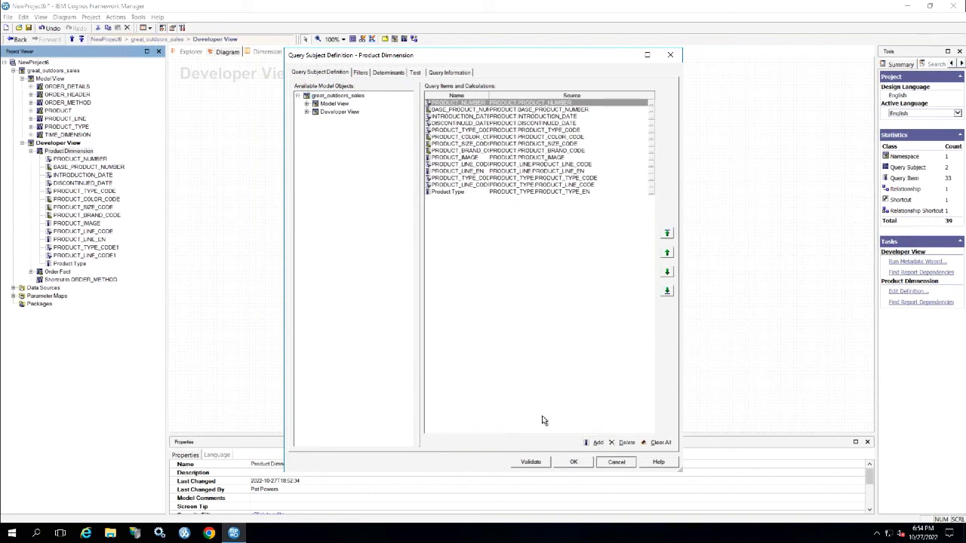
Add a calculated query item named Revenue to Order Fact, defined as Order Fact QUANTITY multiplied by Order Fact UNIT_COST
click(31, 272)
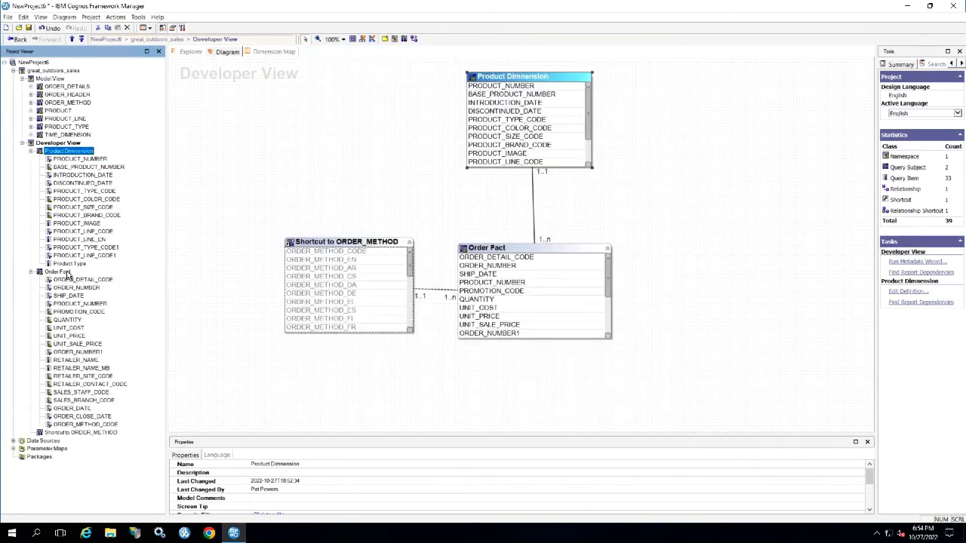
right_click(62, 273)
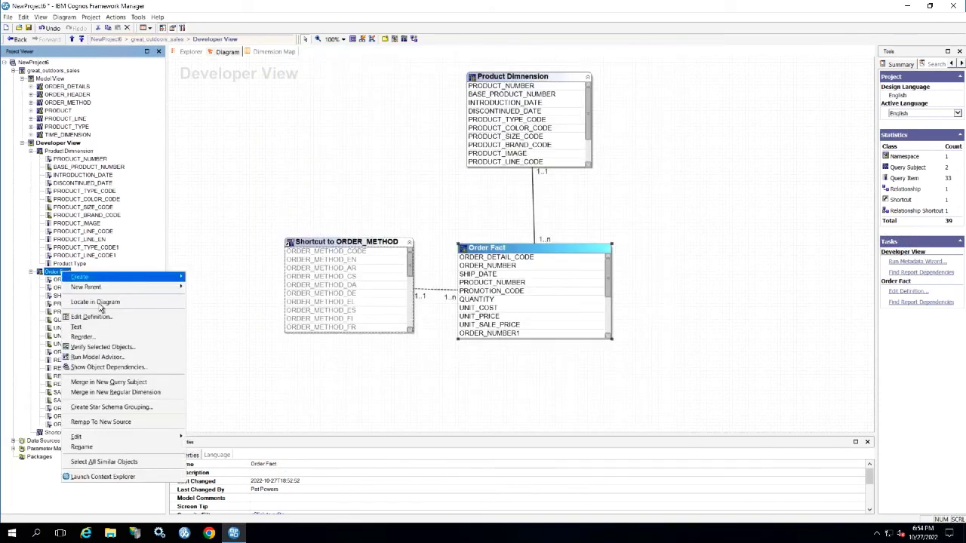
click(126, 312)
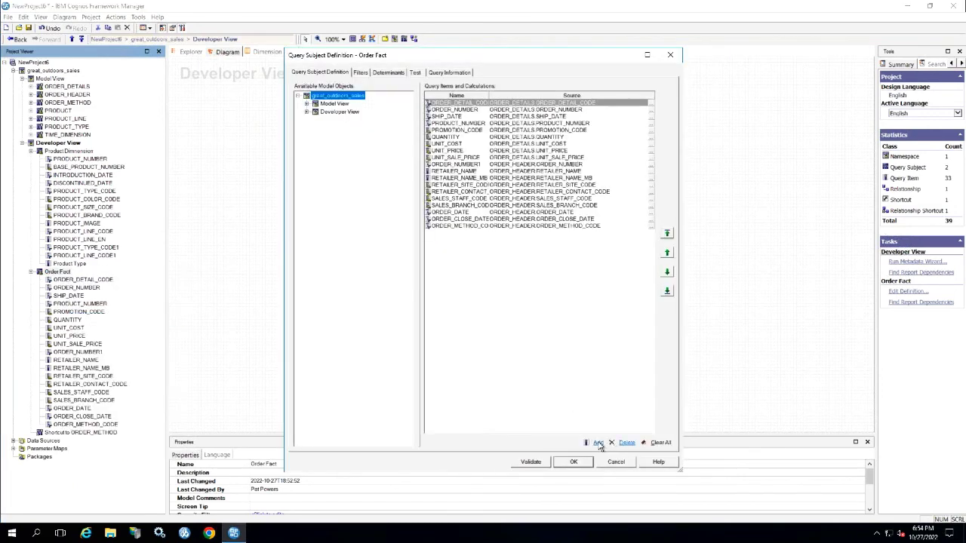
click(597, 442)
drag(596, 163, 494, 149)
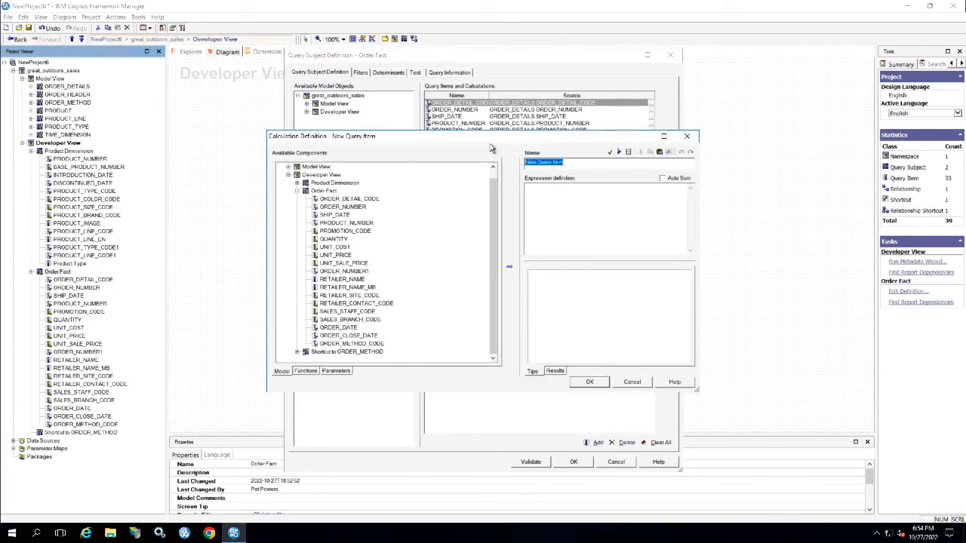
text(Revenue)
drag(334, 239, 572, 208)
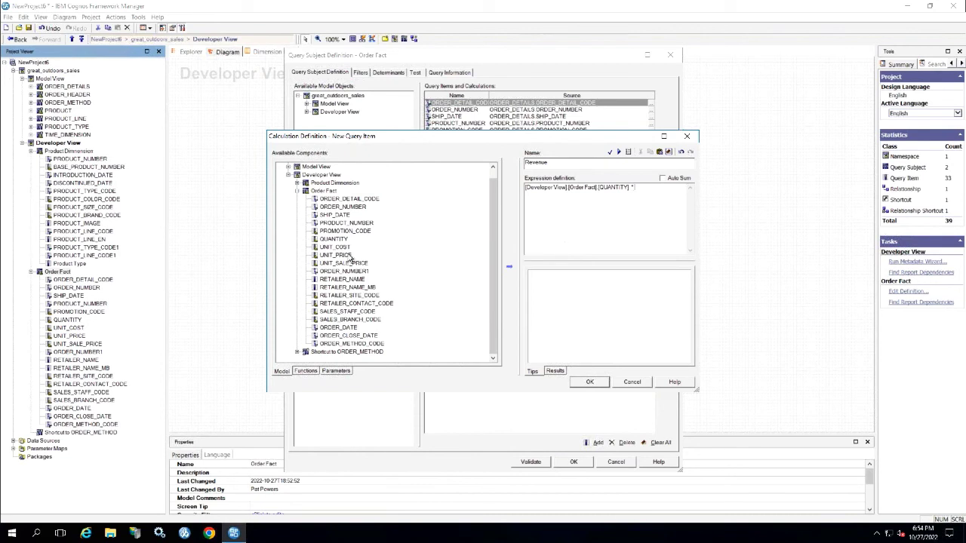
drag(344, 247, 660, 201)
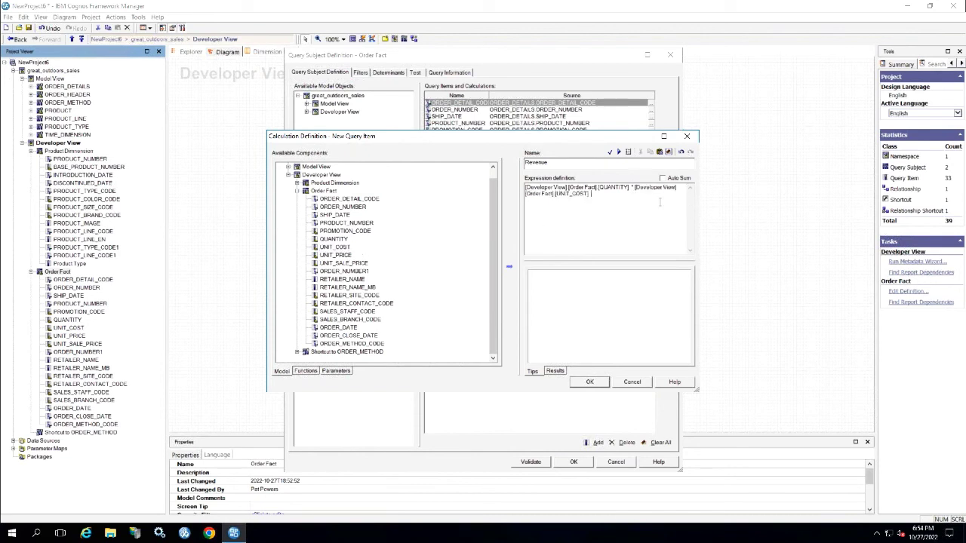
click(590, 383)
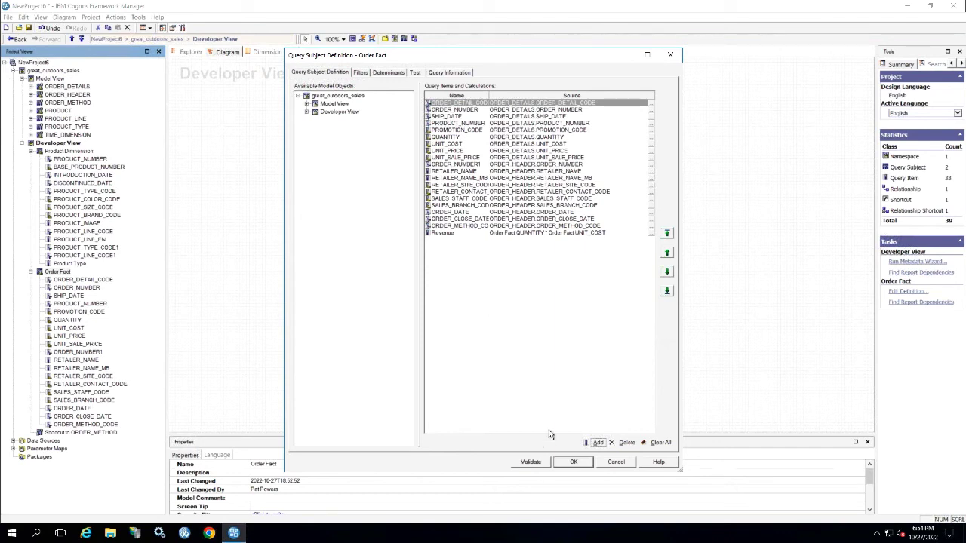
Validate the Order Fact query subject with its Revenue calculation and accept the definition
click(518, 234)
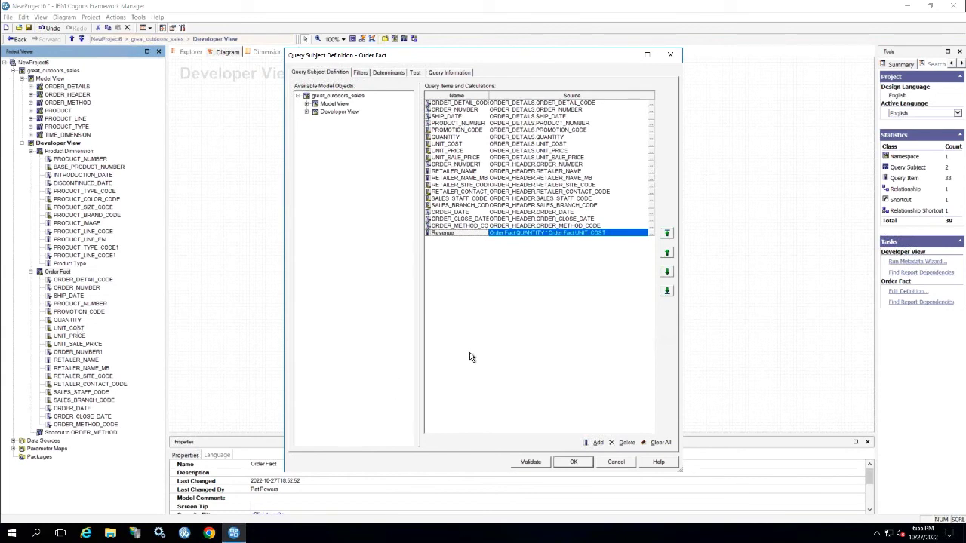
click(531, 462)
click(568, 462)
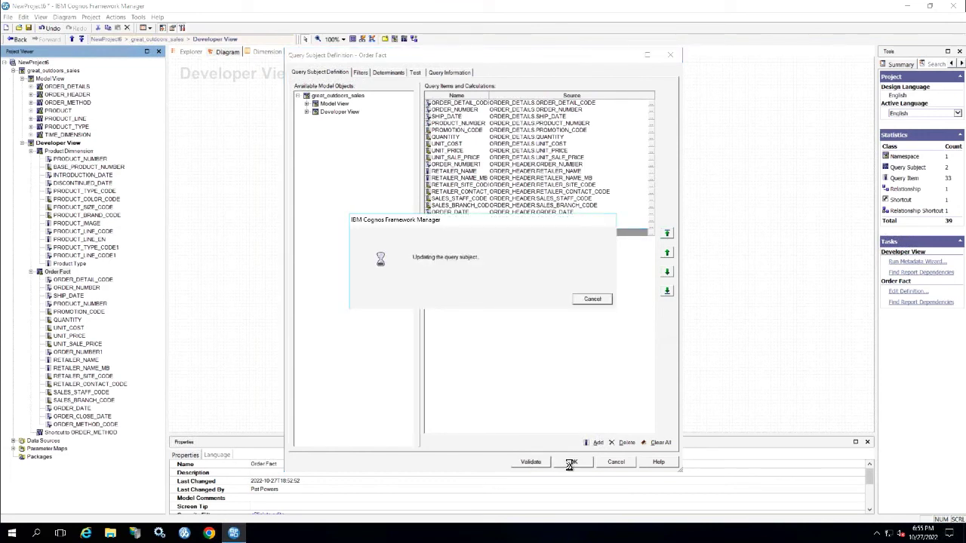
click(574, 464)
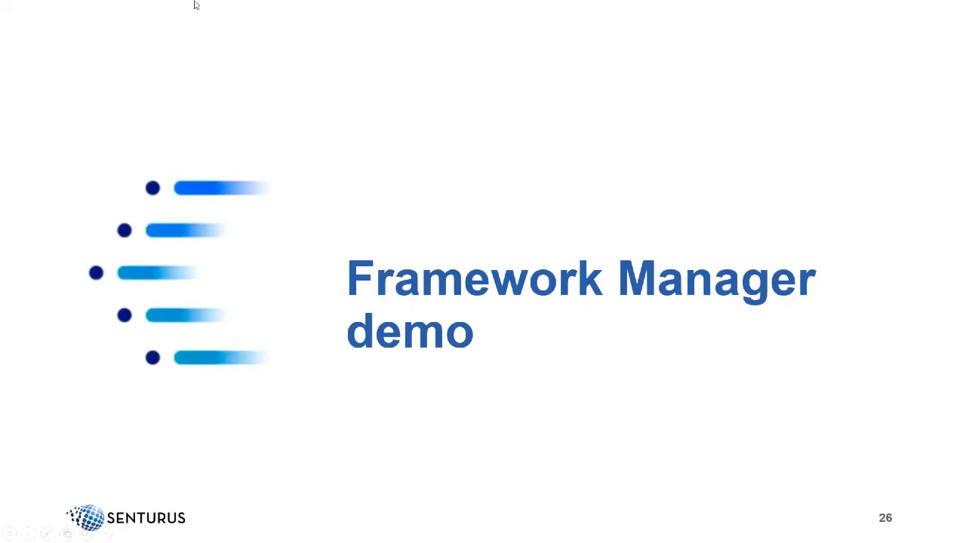
Switch to IBM Cognos Analytics in the browser and create a data module from the files Americas.xlsx, Asia Pacific.xlsx and Europe.xlsx
key(super)
click(29, 7)
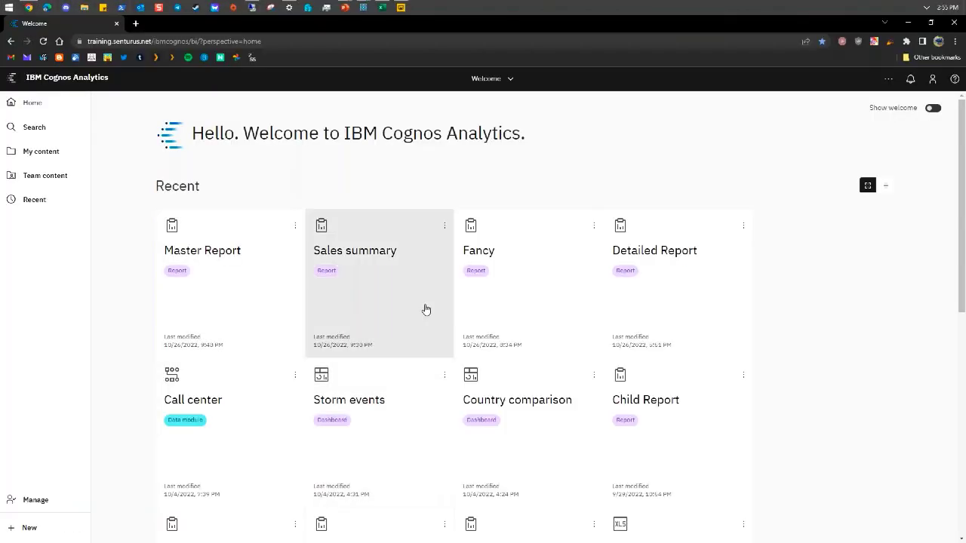
click(27, 528)
click(63, 352)
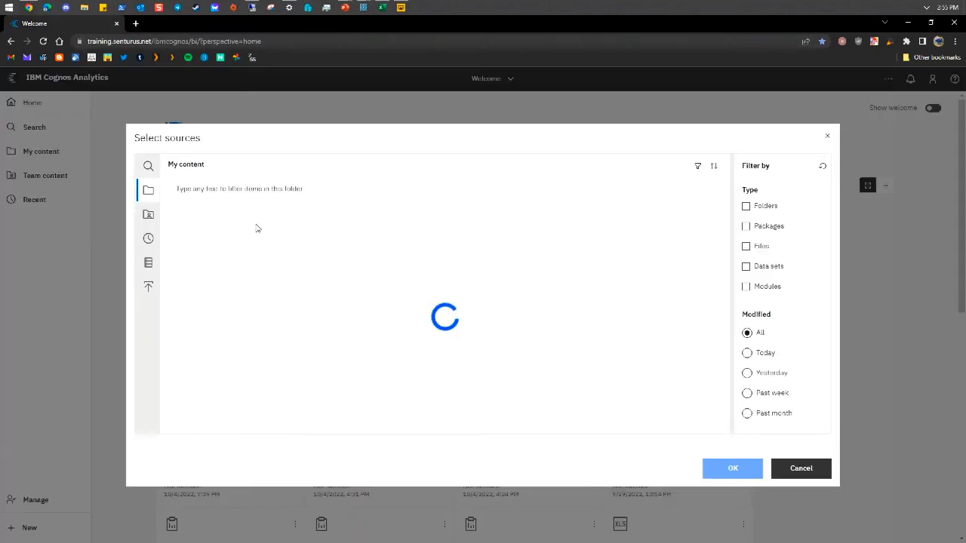
click(746, 248)
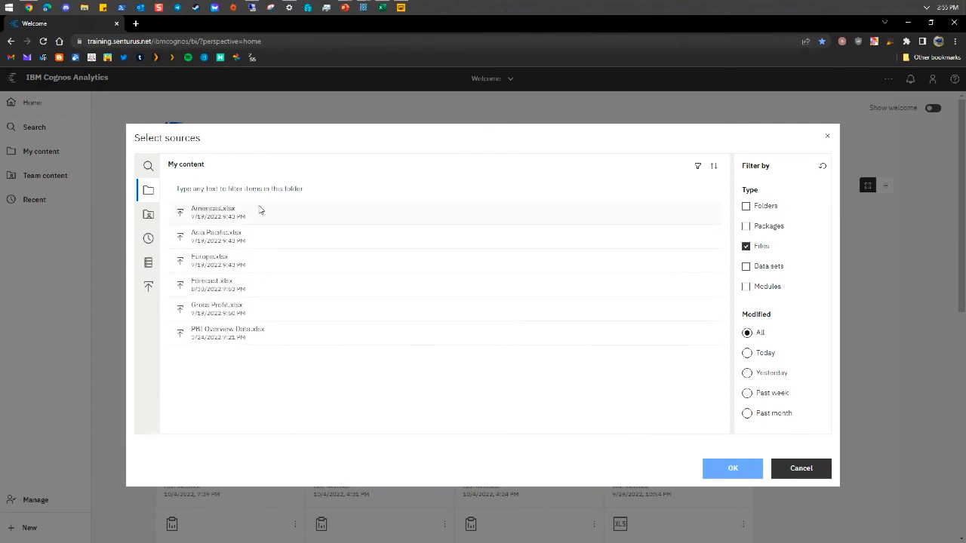
click(259, 210)
shift+click(282, 266)
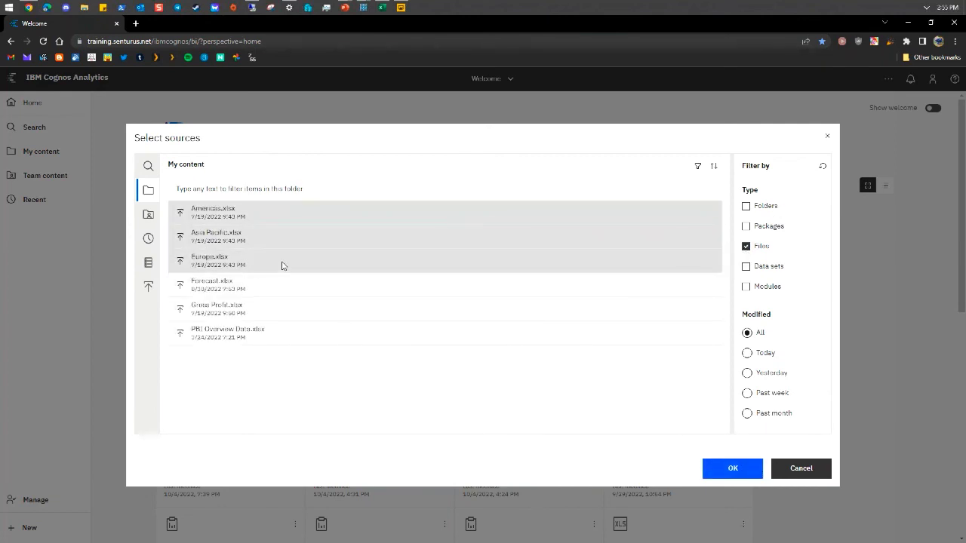
click(732, 468)
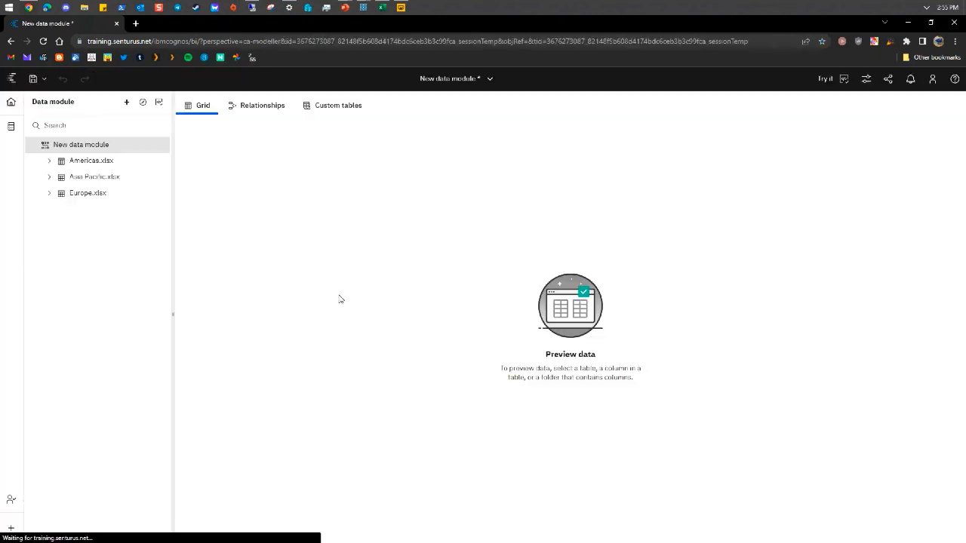
Create a union table named All Regions from the Americas, Asia Pacific and Europe tables, refreshing the data preview before finishing
click(119, 162)
shift+click(117, 194)
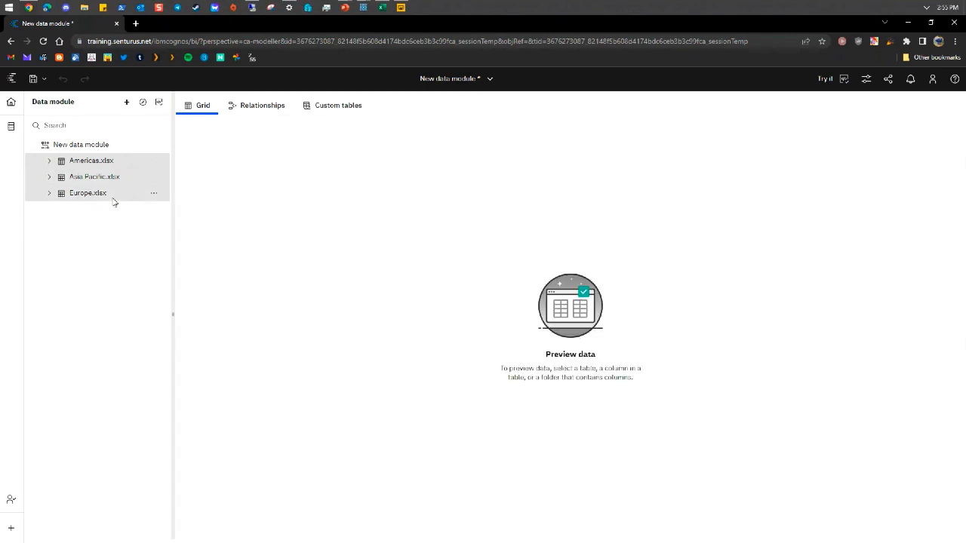
right_click(117, 195)
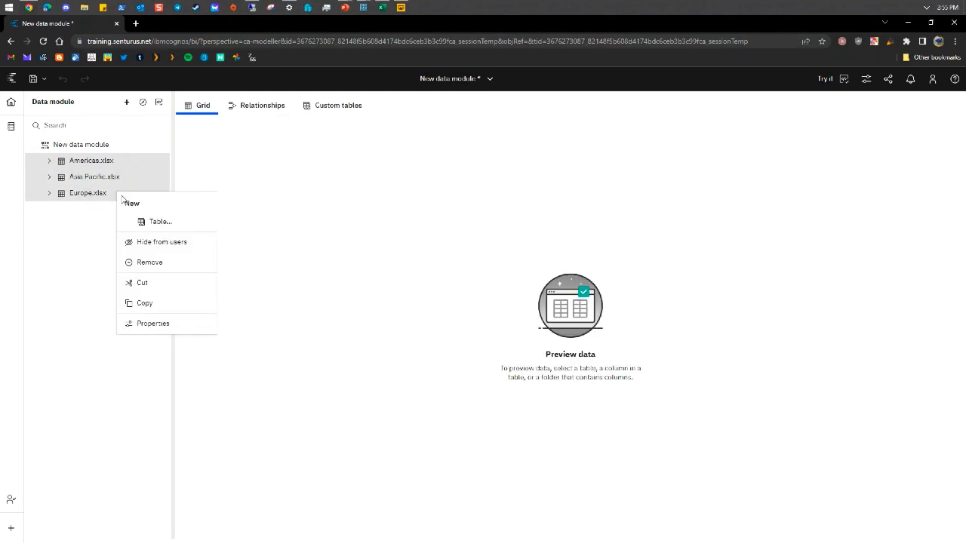
click(162, 223)
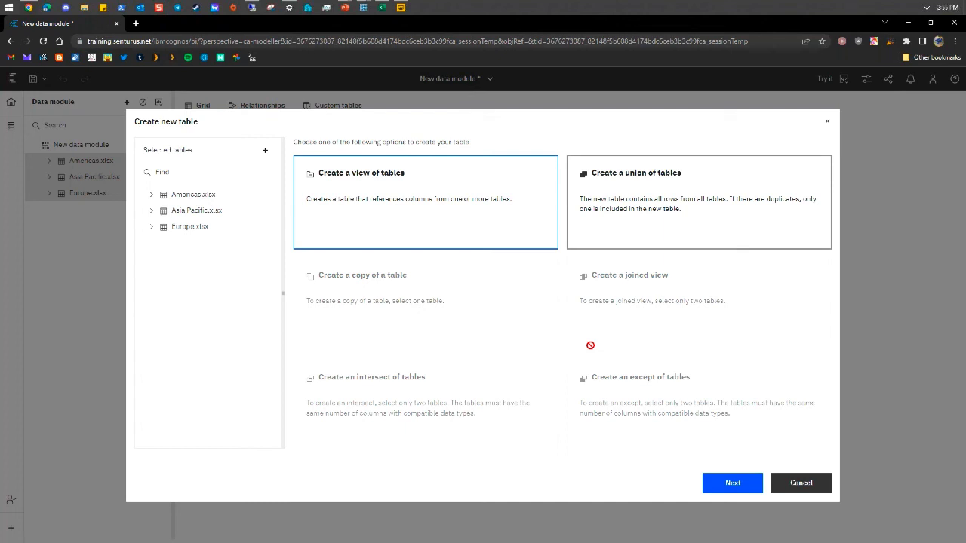
click(639, 228)
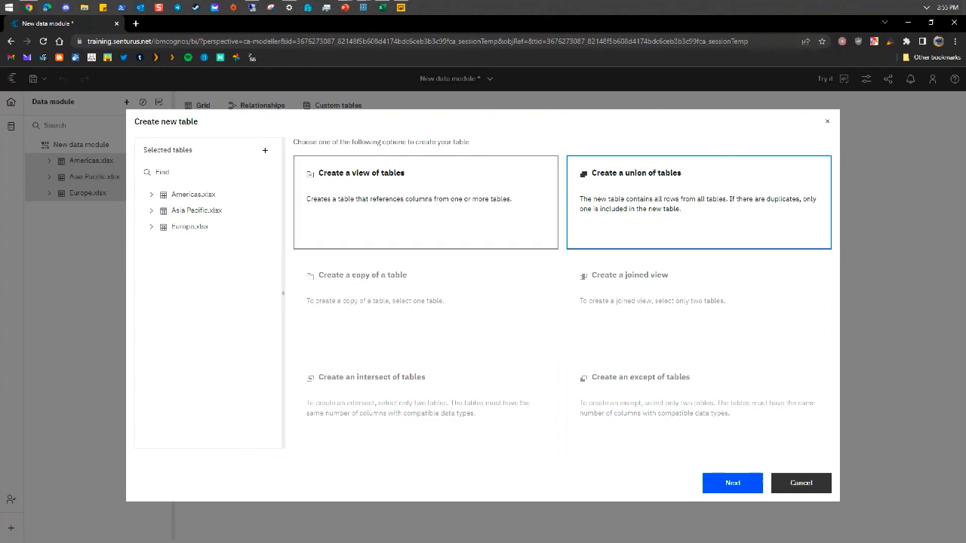
click(731, 482)
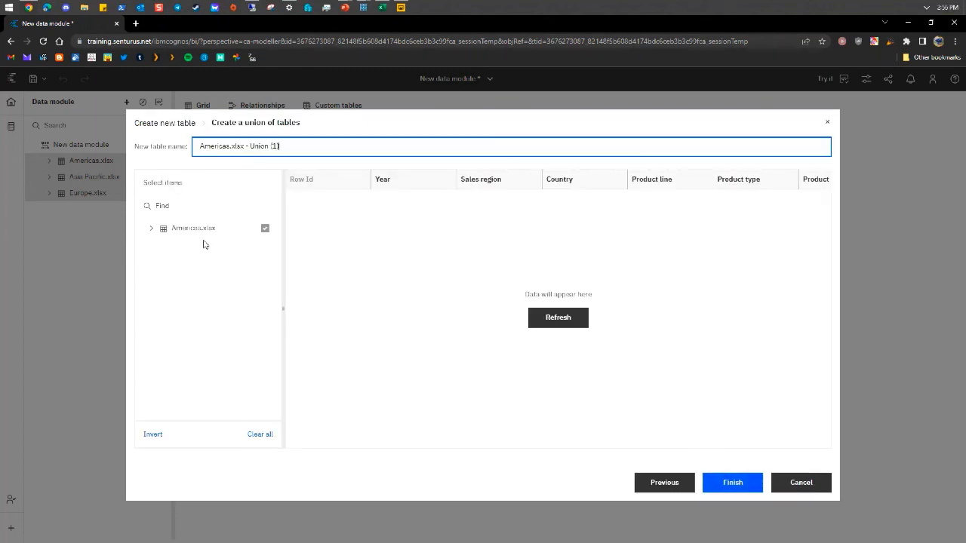
drag(292, 140, 152, 141)
text(All Regions)
click(538, 320)
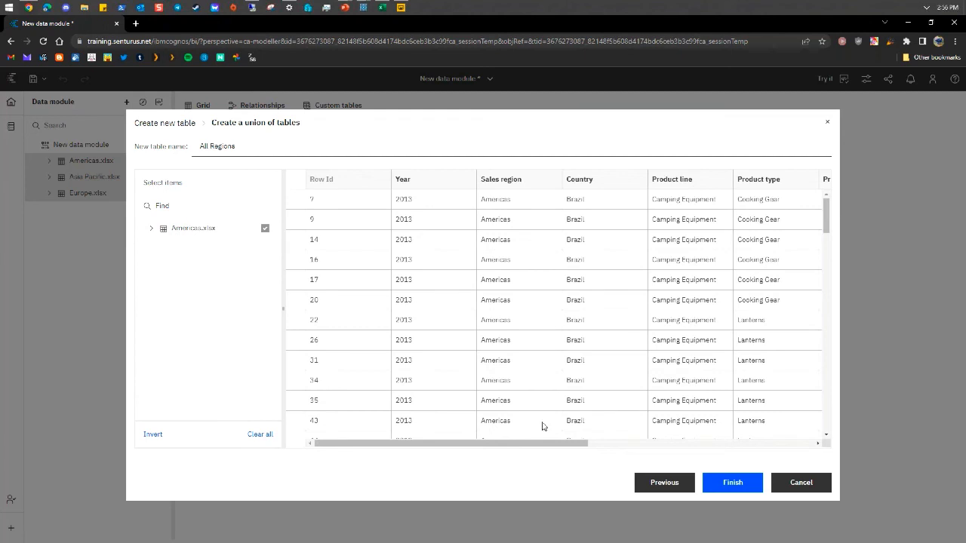
drag(549, 448, 280, 412)
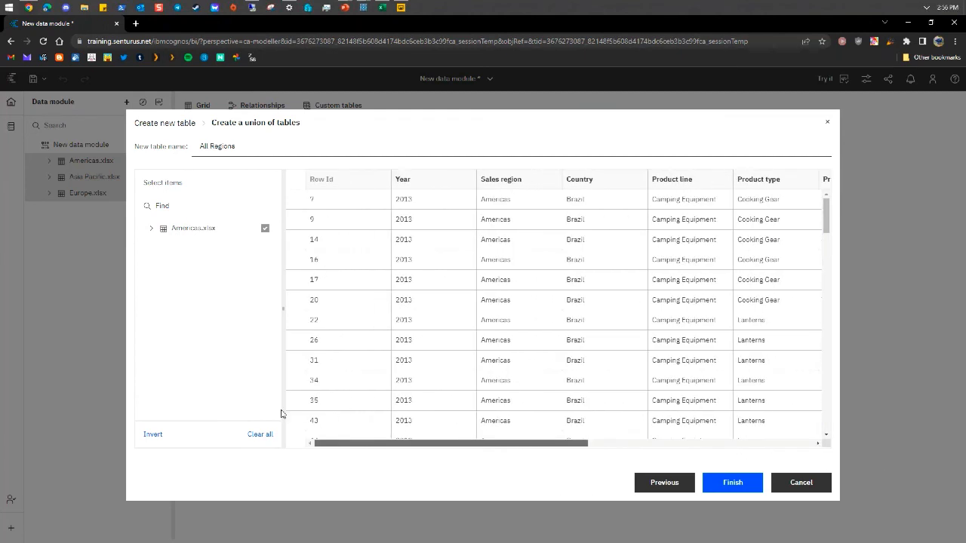
click(732, 482)
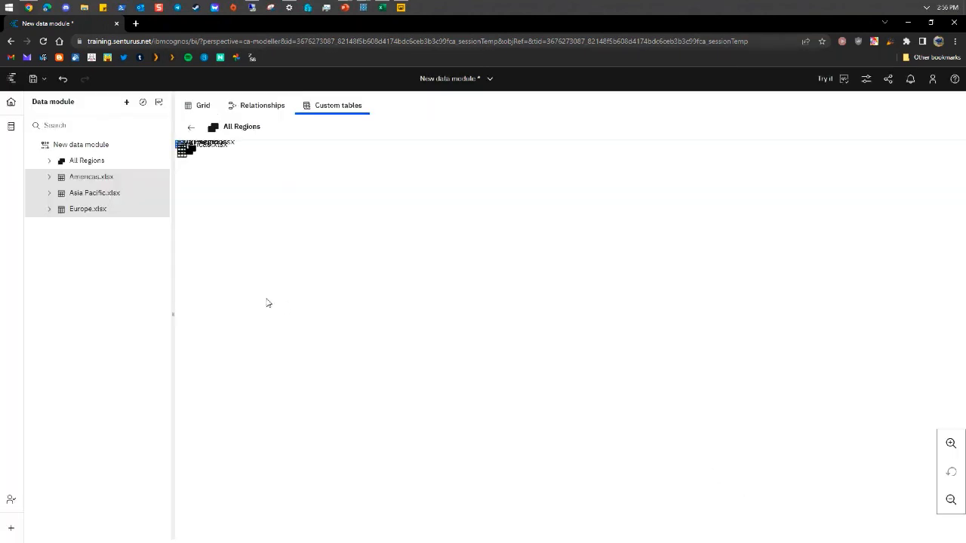
Hide the Americas, Asia Pacific and Europe source tables from users and expand All Regions to list its columns
right_click(133, 192)
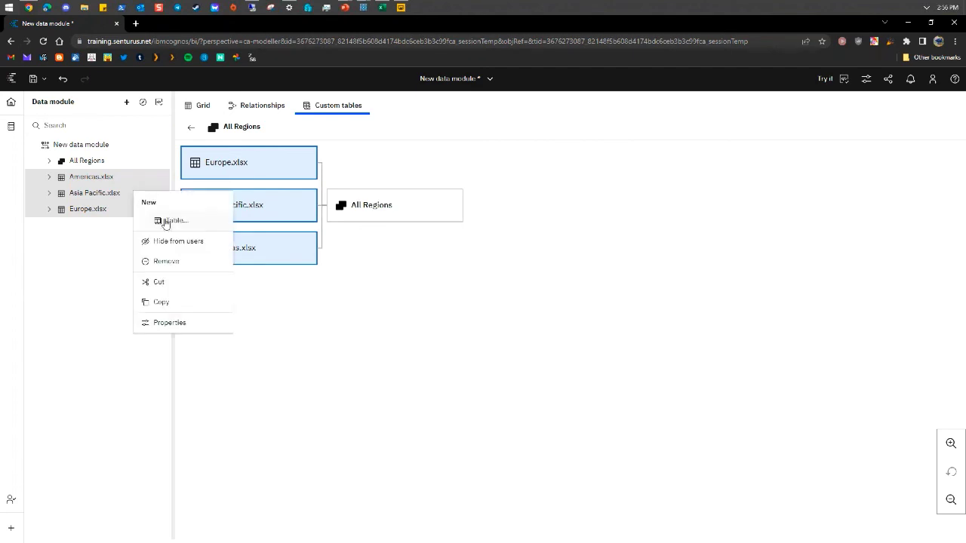
click(181, 241)
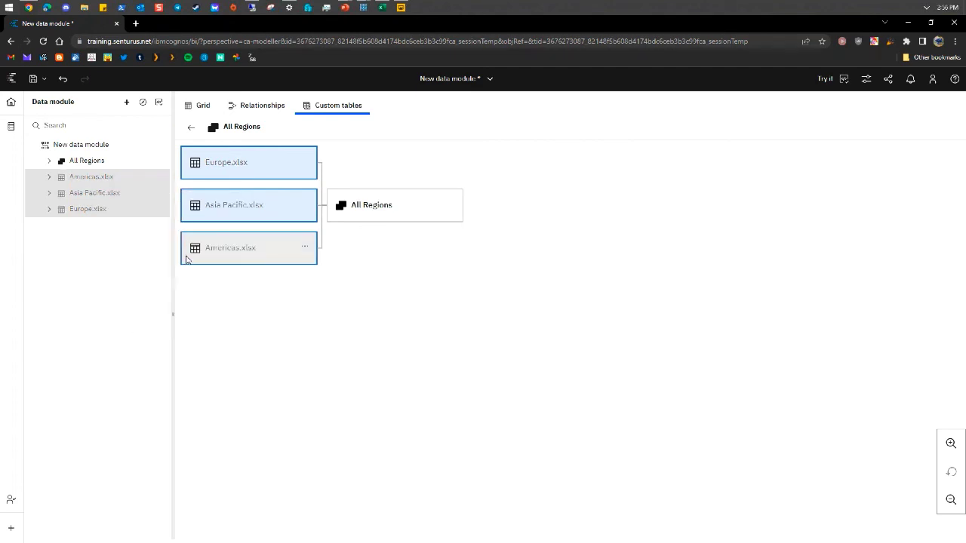
click(403, 204)
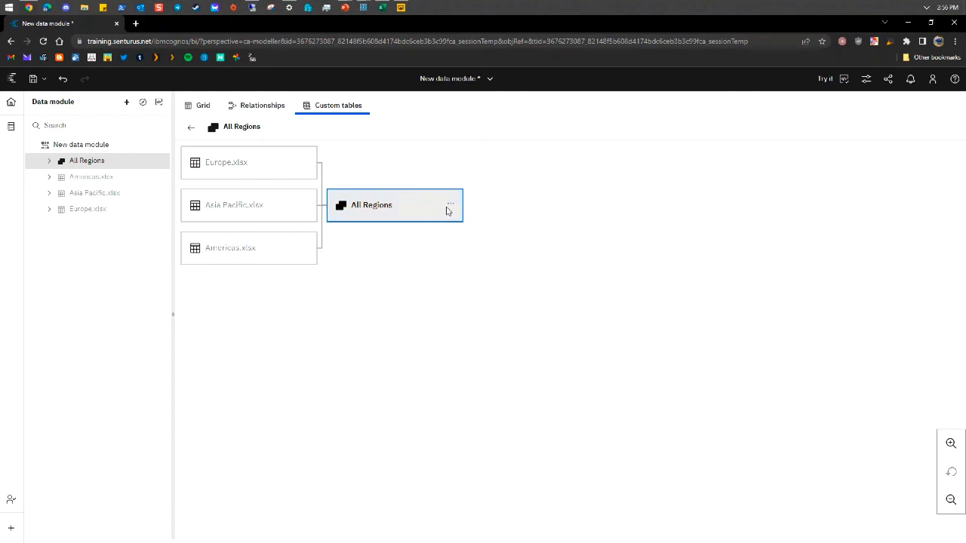
click(450, 205)
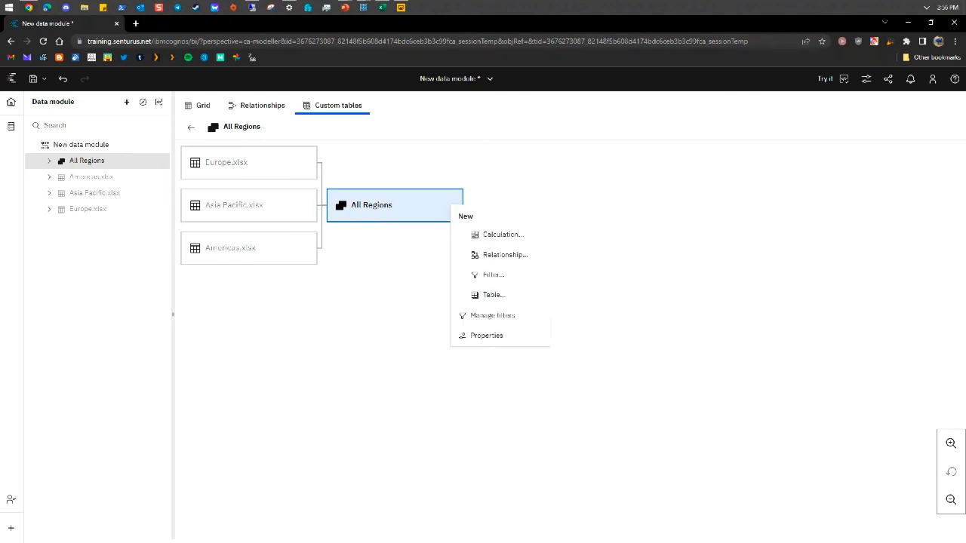
click(49, 161)
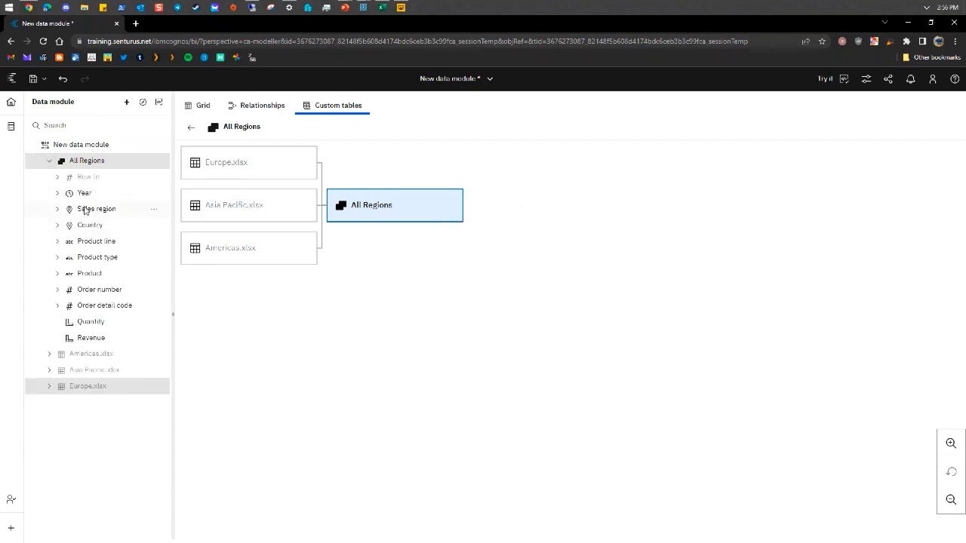
Examine the column options for Sales region and the members and data format settings of Order detail code in All Regions
right_click(88, 213)
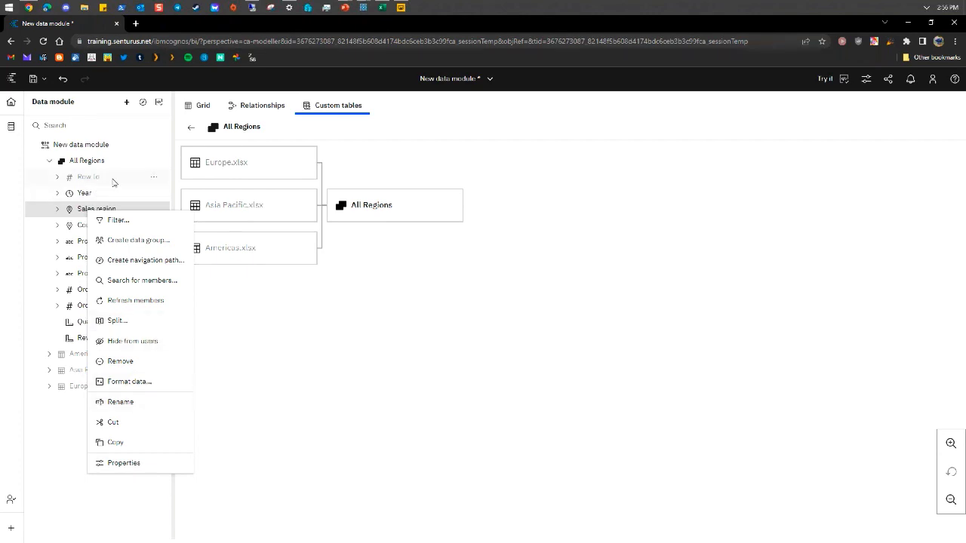
click(57, 305)
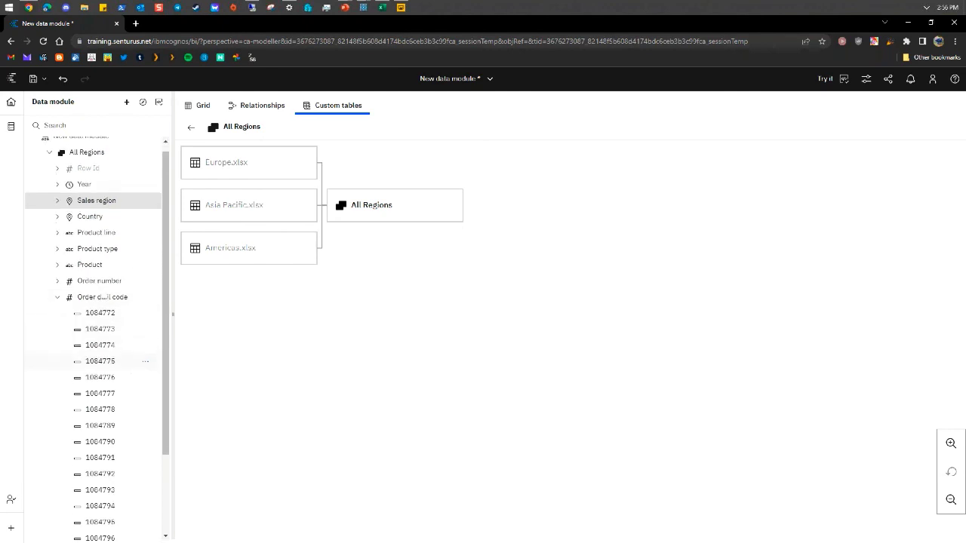
scroll(127, 358, down, 3)
scroll(128, 354, up, 3)
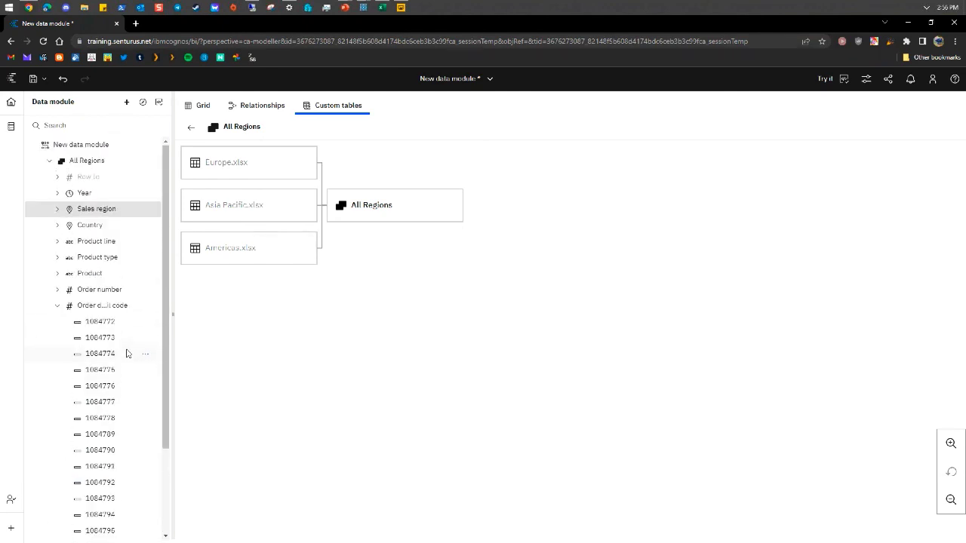
click(147, 306)
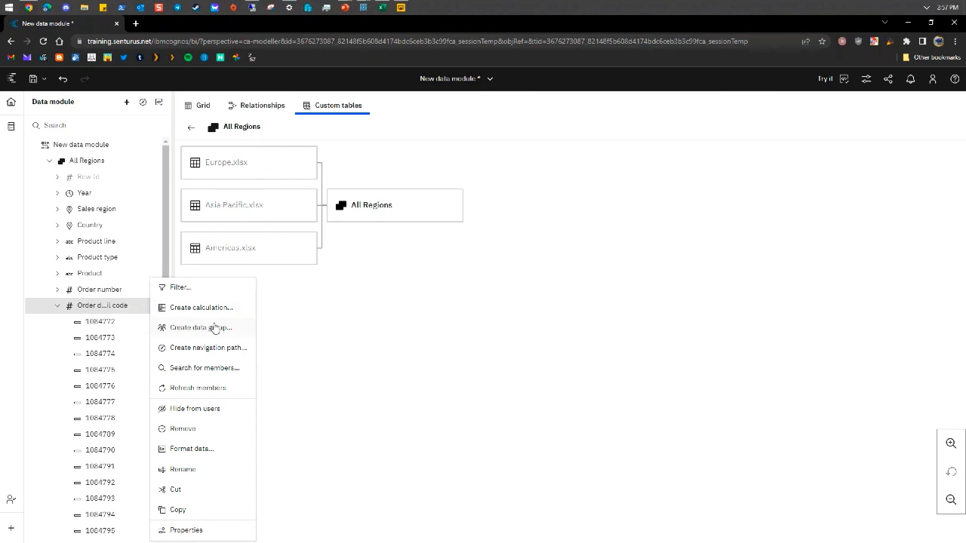
click(207, 450)
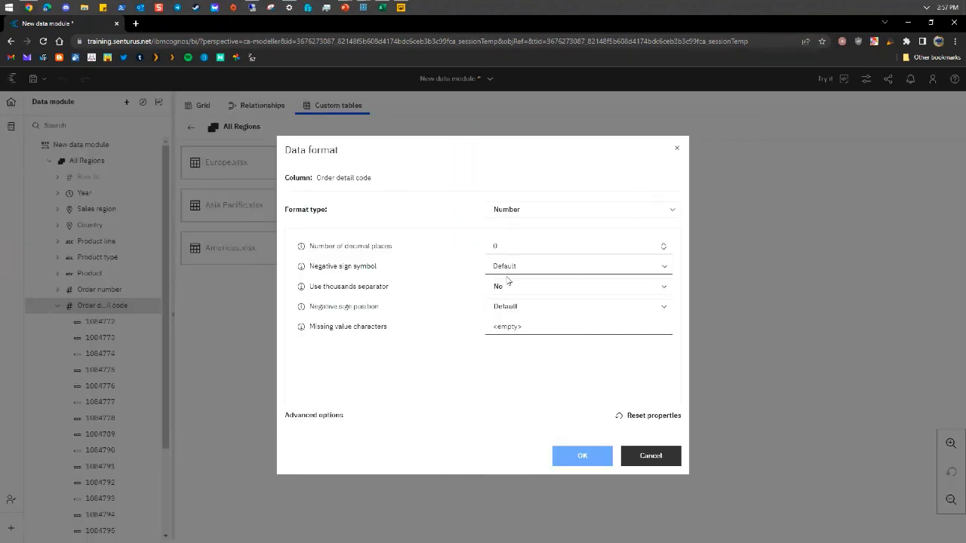
click(652, 461)
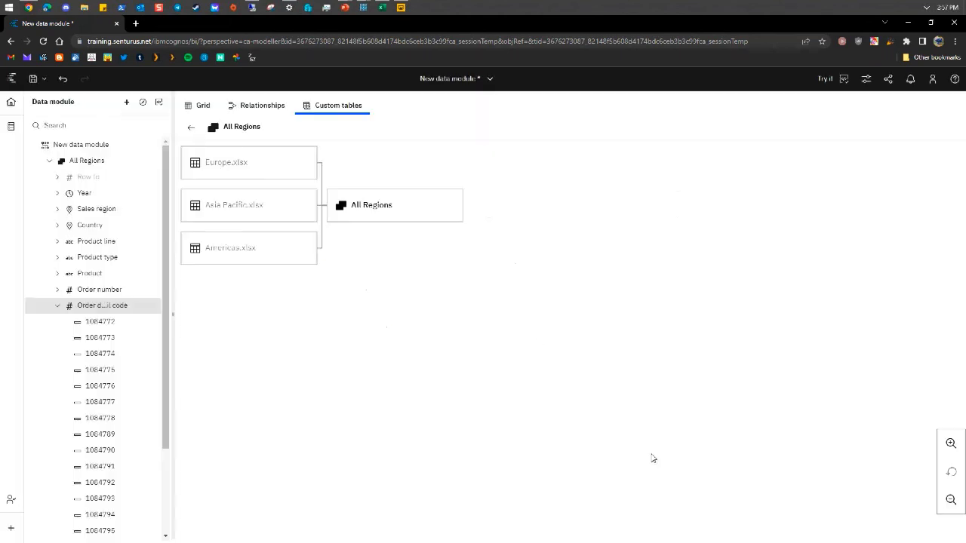
click(58, 305)
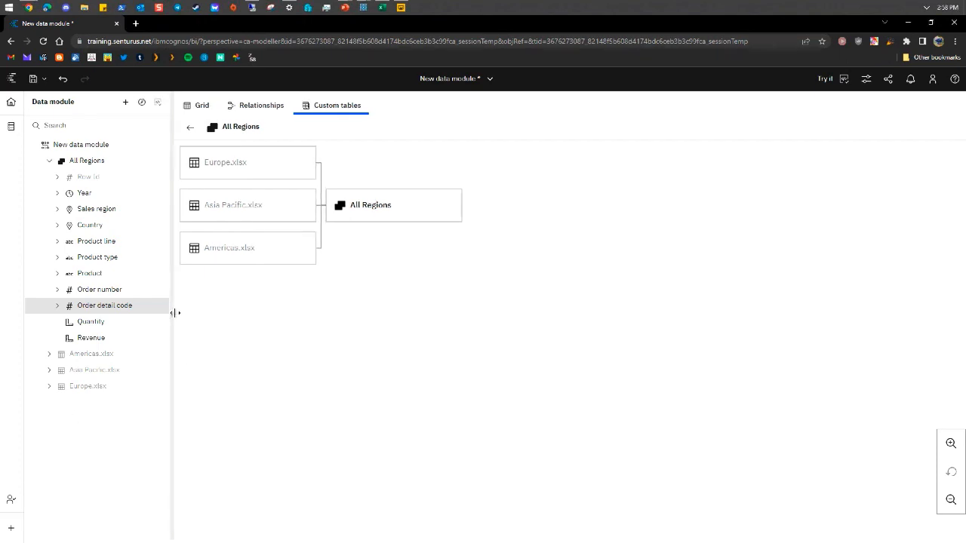
drag(177, 312, 181, 315)
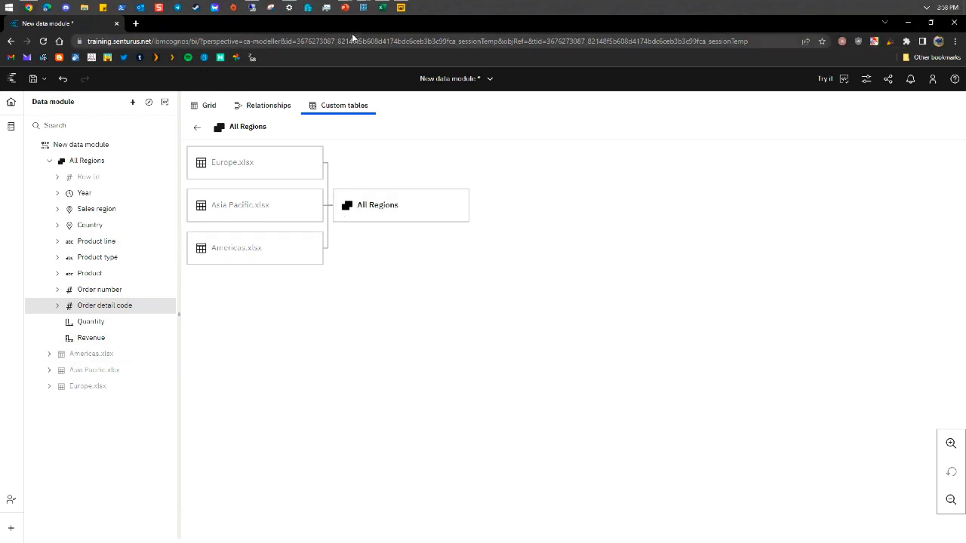
Switch to the running PowerPoint slide show and advance to the Data cleansing comparison chart slide
mouse_move(349, 6)
click(376, 55)
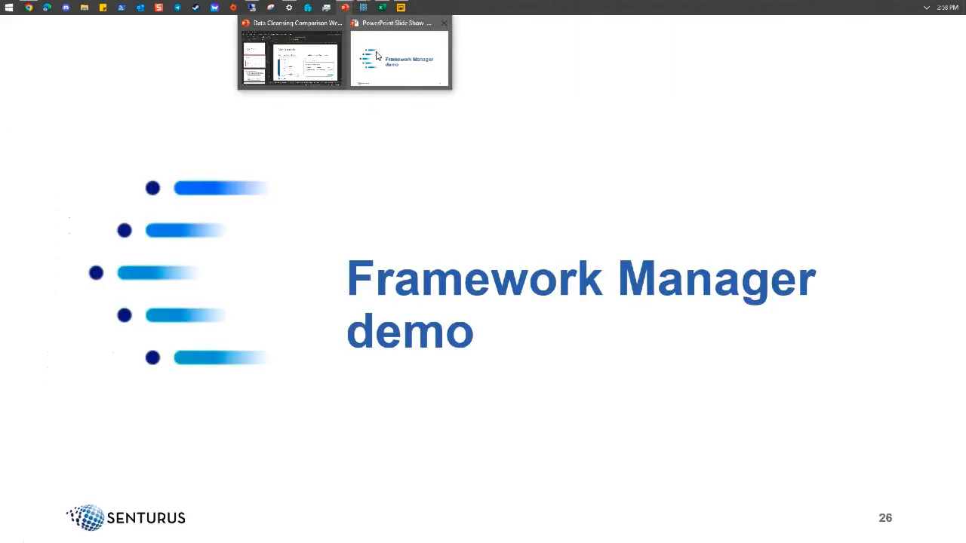
key(Right)
key(Right)
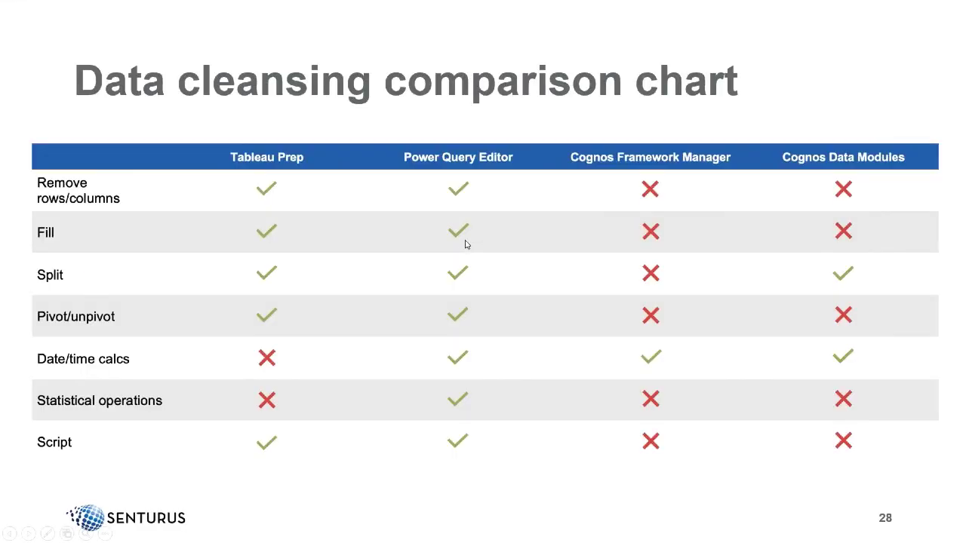